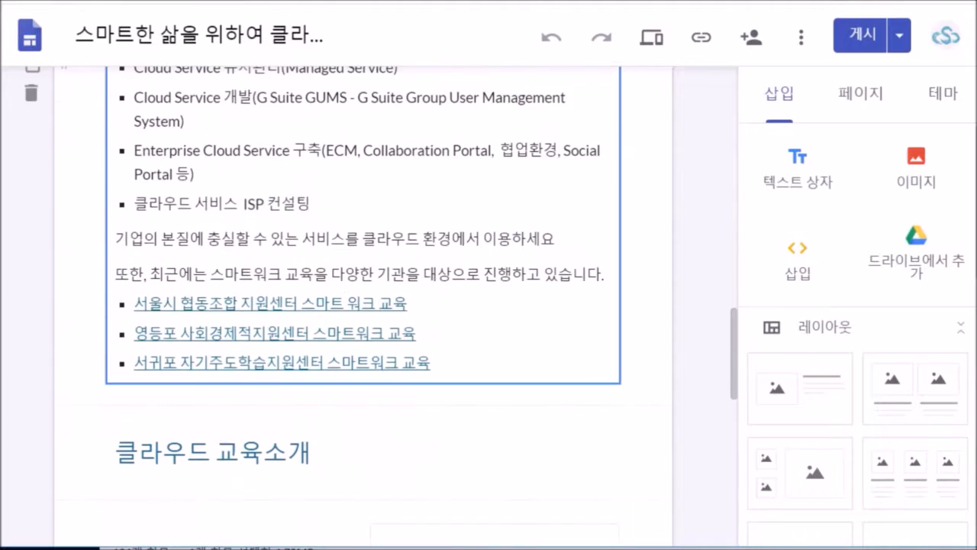
scroll(363, 305, "down", 5)
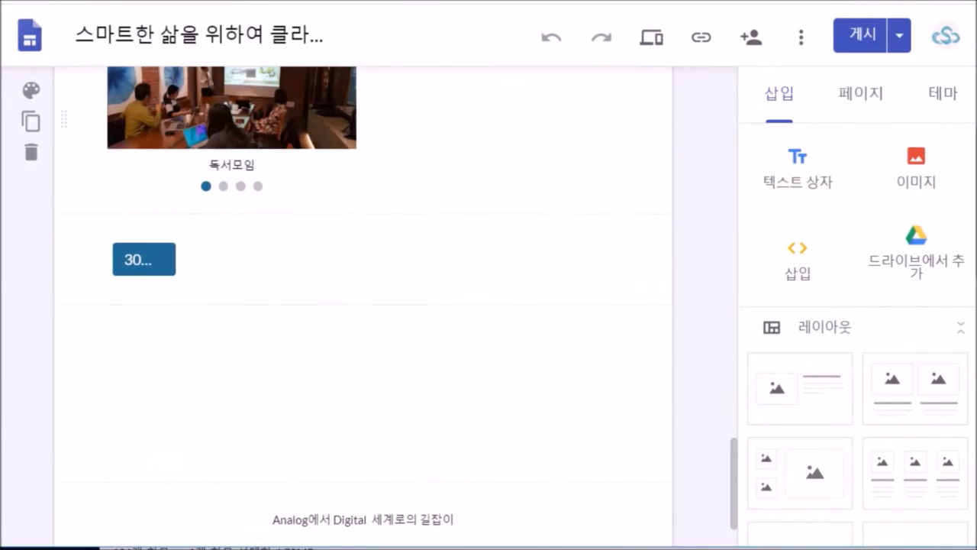
- Scroll down and back up through the example site before returning to the recent sites list
scroll(363, 305, "up", 2)
scroll(362, 305, "up", 6)
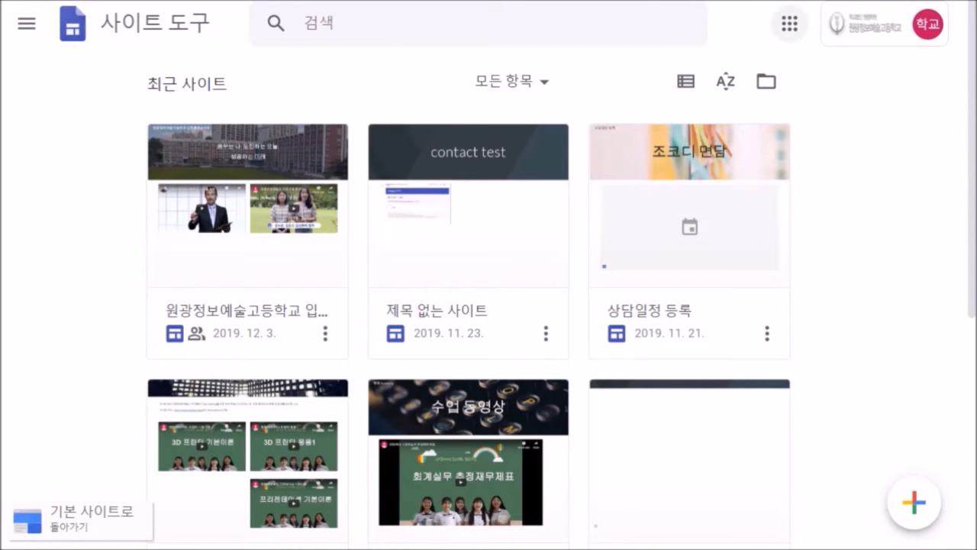
- Go to the Sites home through the Google apps grid and open the 제목 없는 사이트 card
left_click(789, 24)
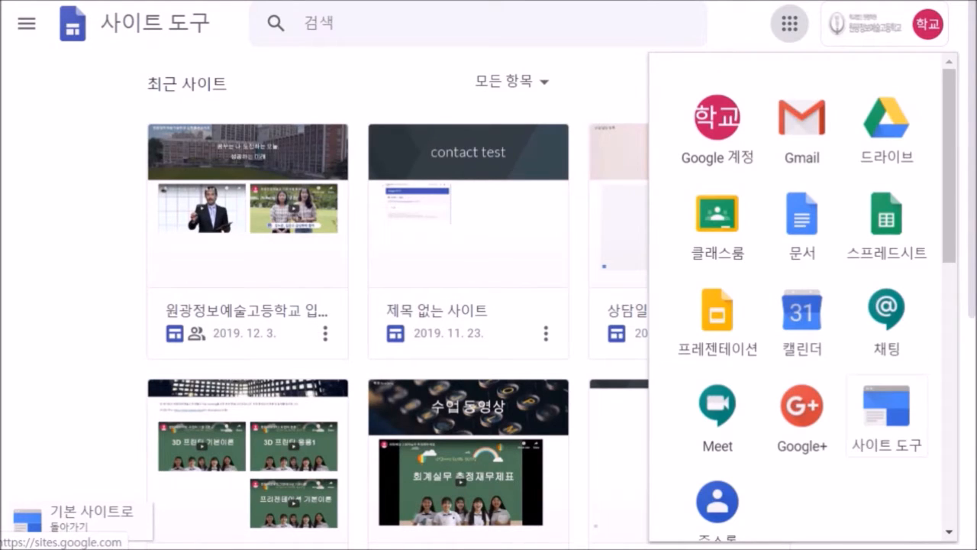
left_click(888, 416)
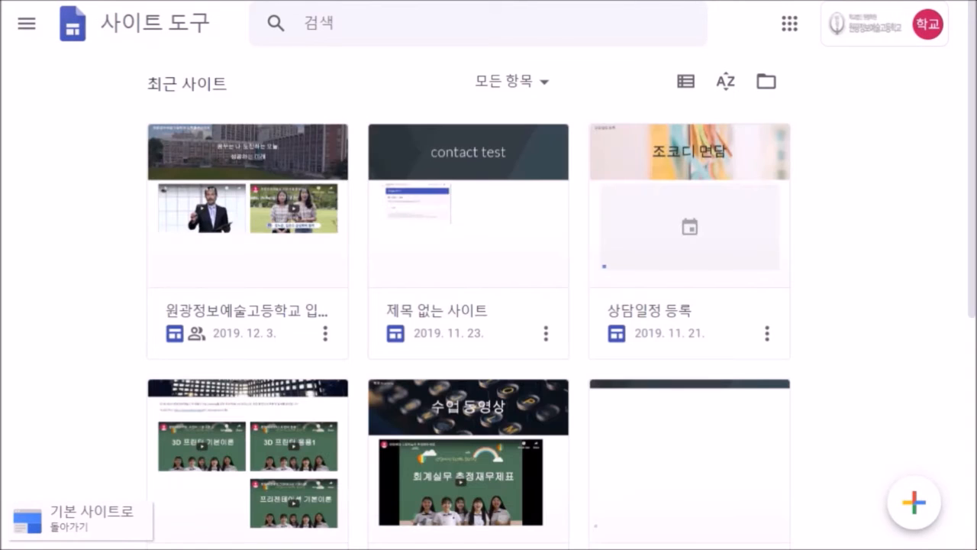
left_click(493, 279)
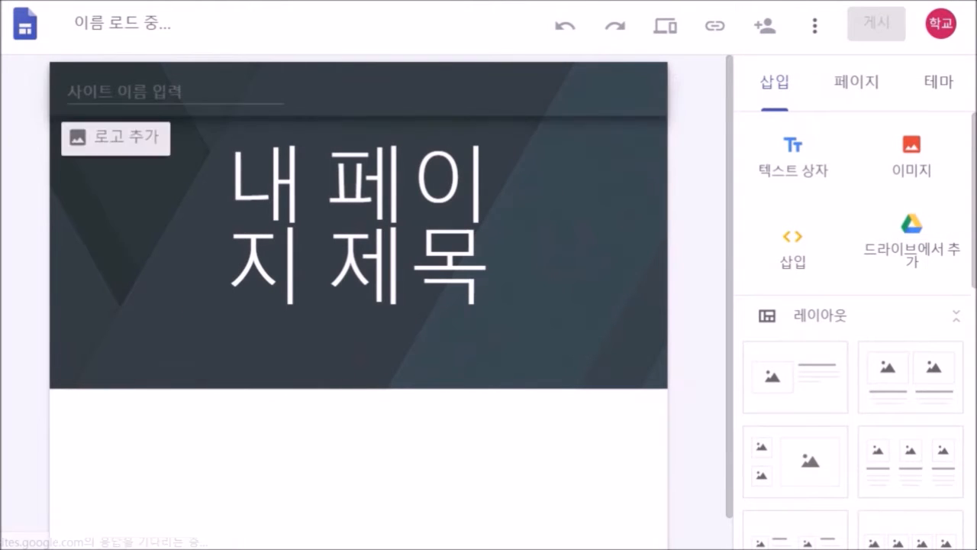
- Change the site name from 제목 없는 사이트 to 프로젝트 포털
left_click(202, 26)
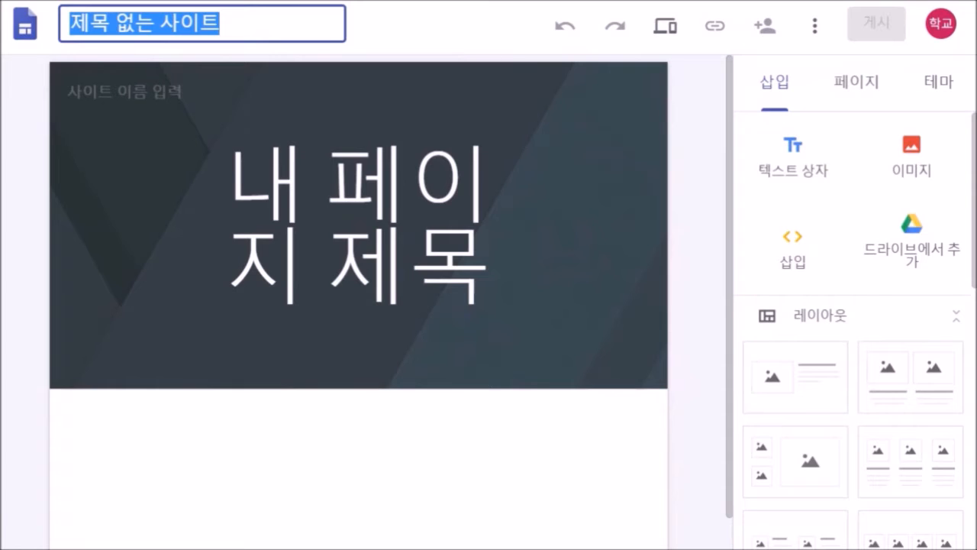
type("v")
key("BackSpace")
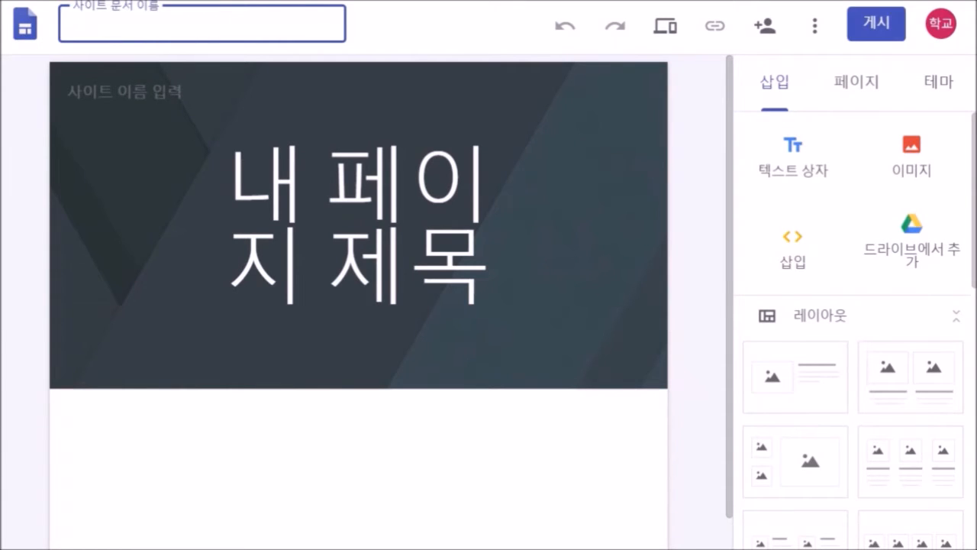
type("프로젝트 포털")
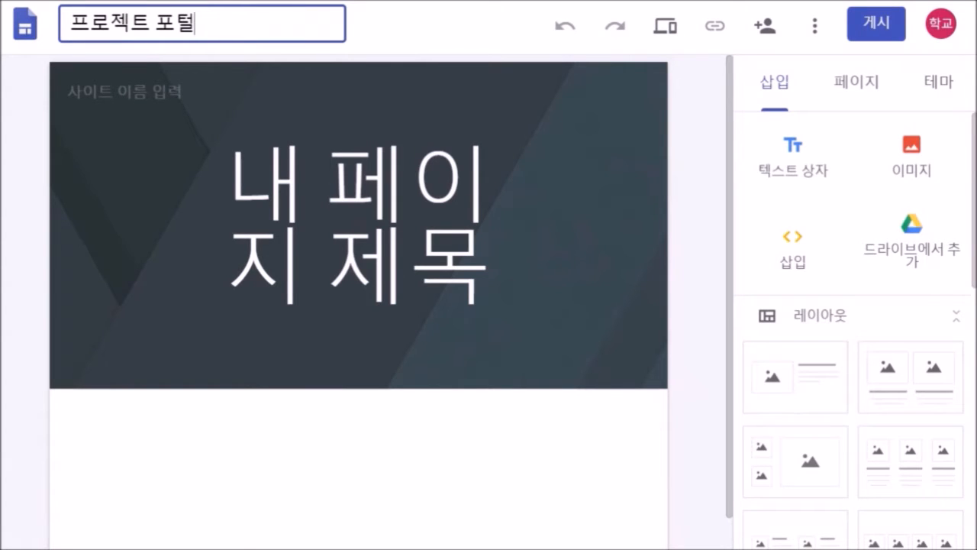
key("Return")
- Replace the banner title 내 페이지 제목 with 'Project'
left_click(359, 225)
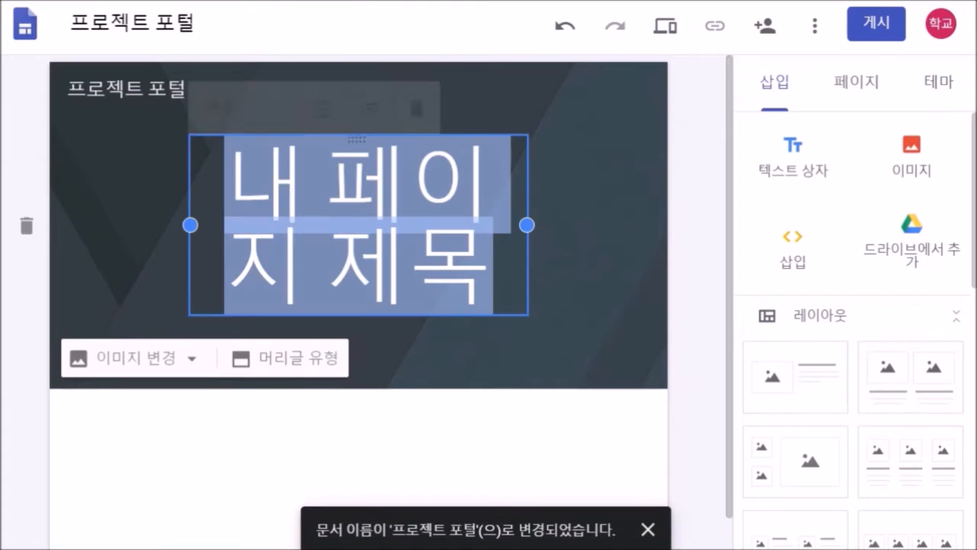
type("P")
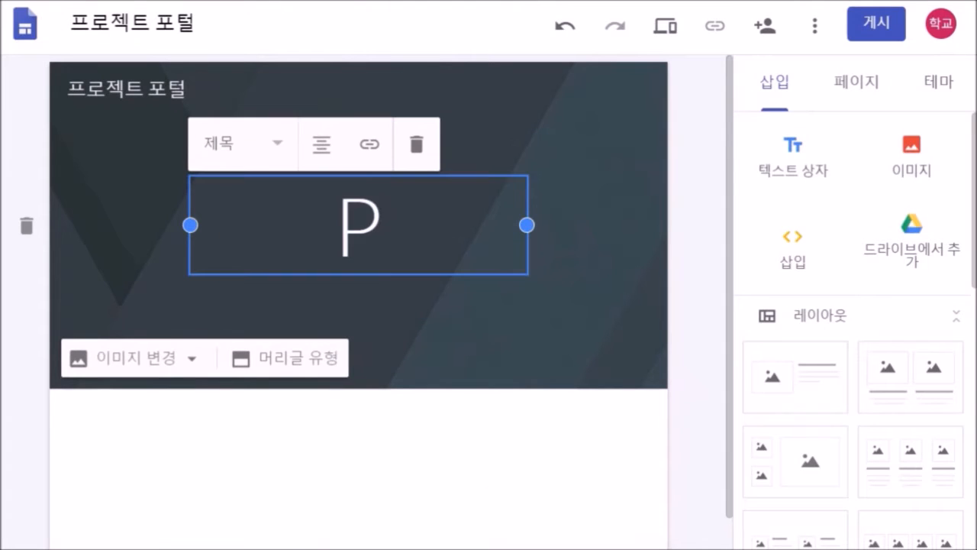
type("roject")
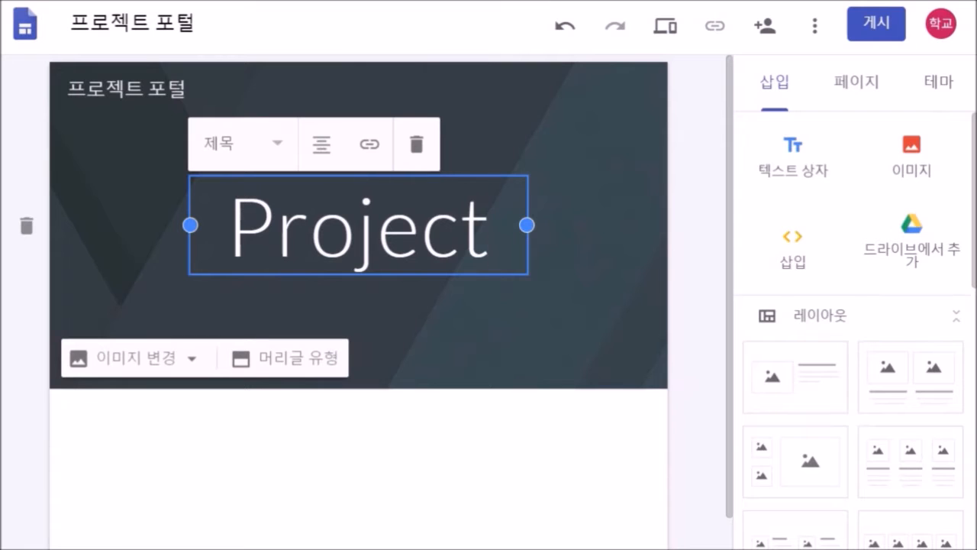
left_click(574, 165)
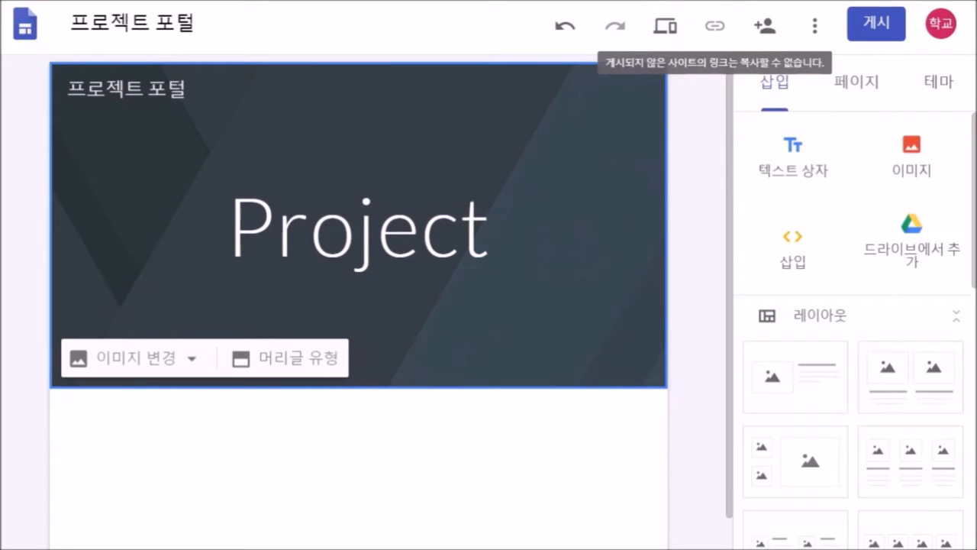
left_click(815, 26)
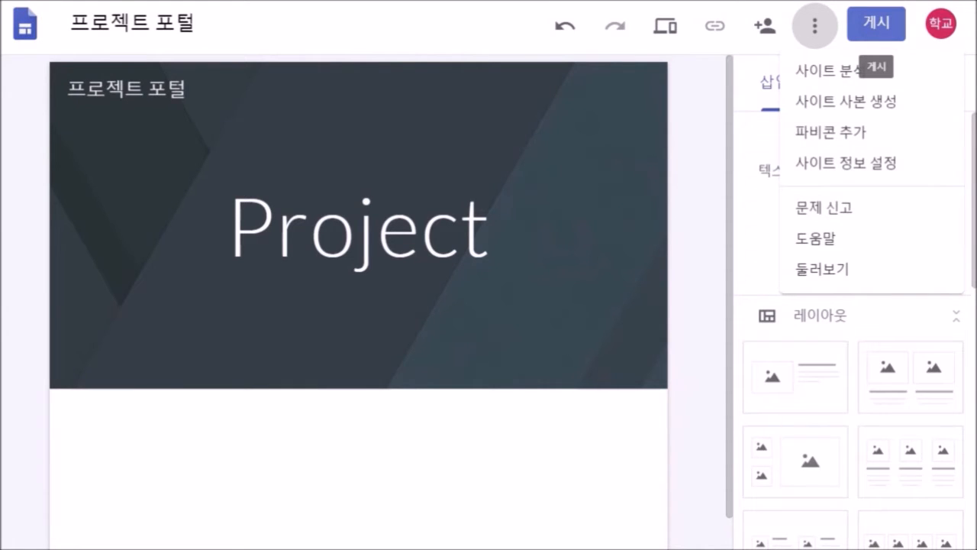
left_click(876, 24)
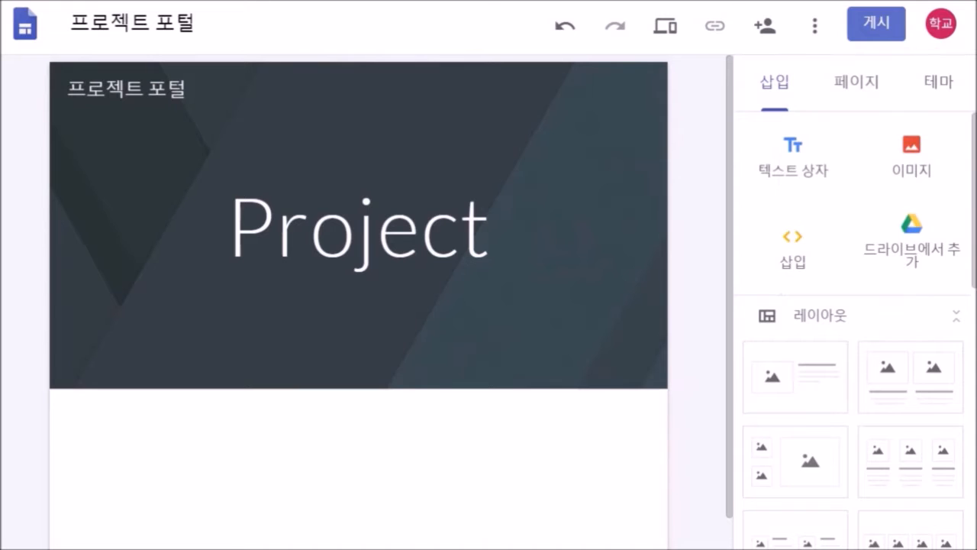
left_click(877, 25)
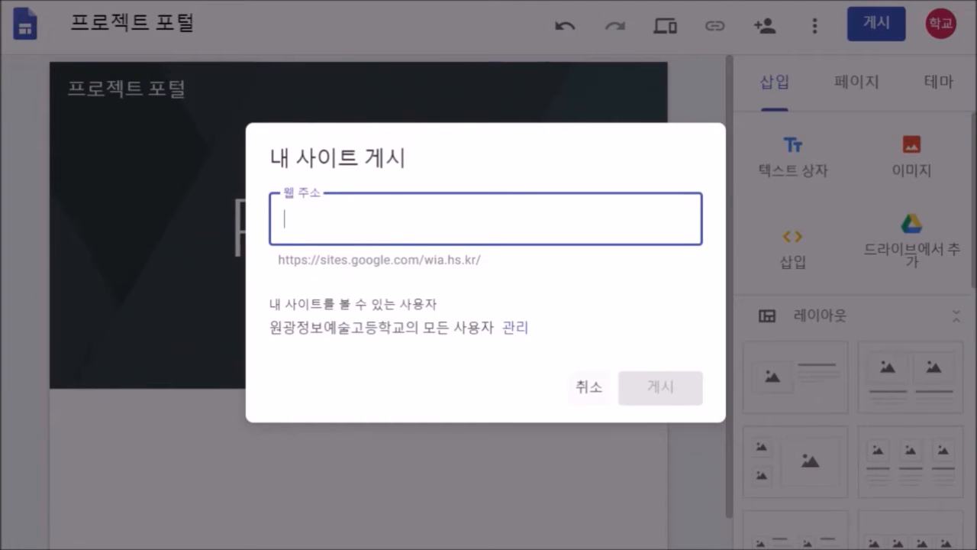
left_click(588, 387)
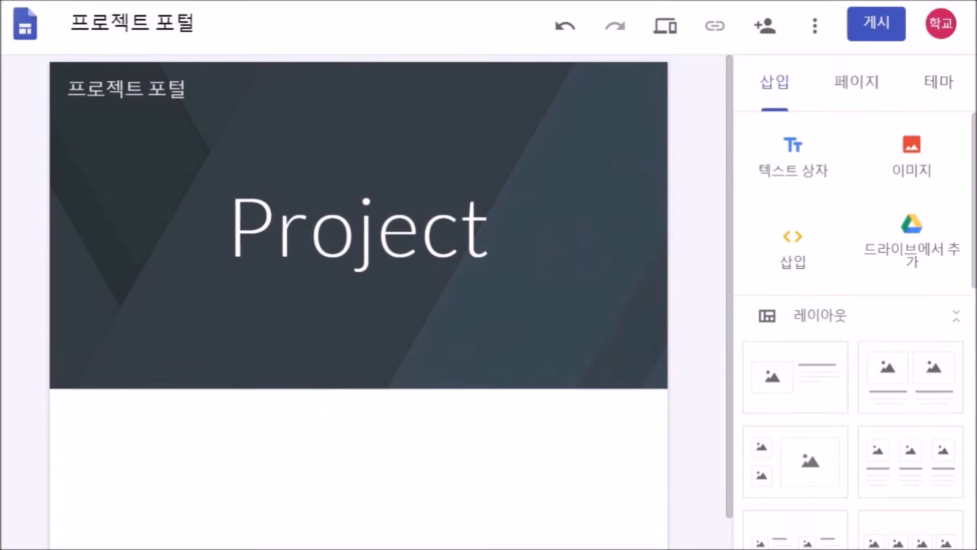
- Insert a text box under the Project banner, briefly viewing the Pages and Themes panels
scroll(359, 306, "down", 1)
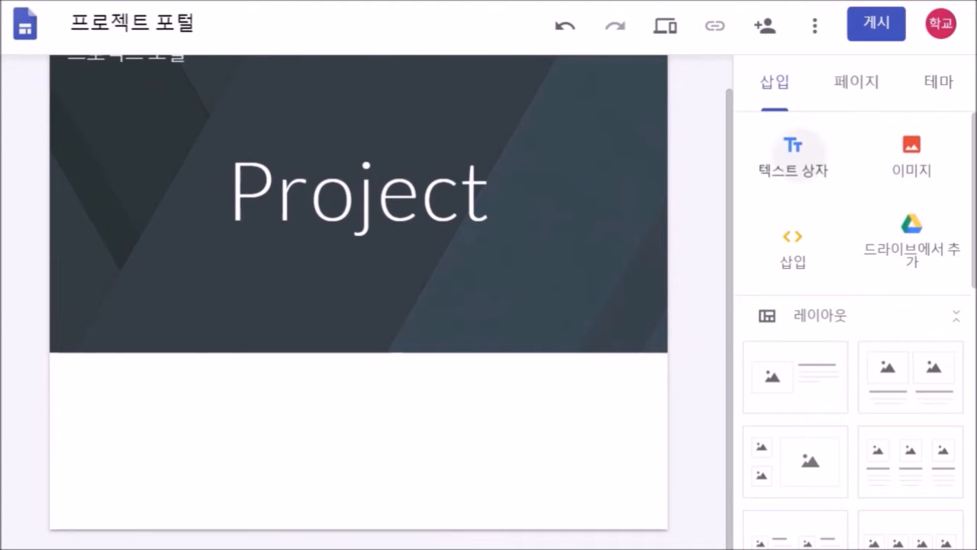
left_click(793, 153)
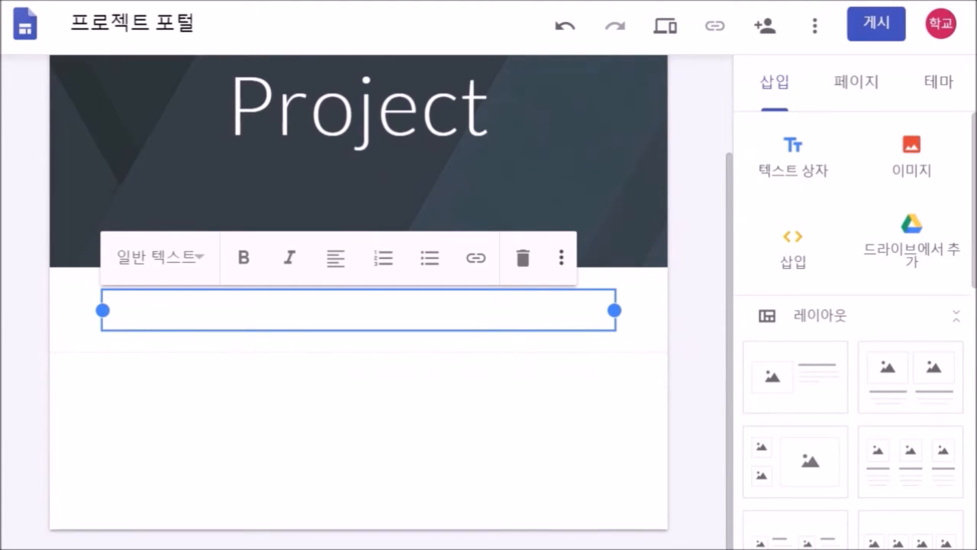
left_click(856, 83)
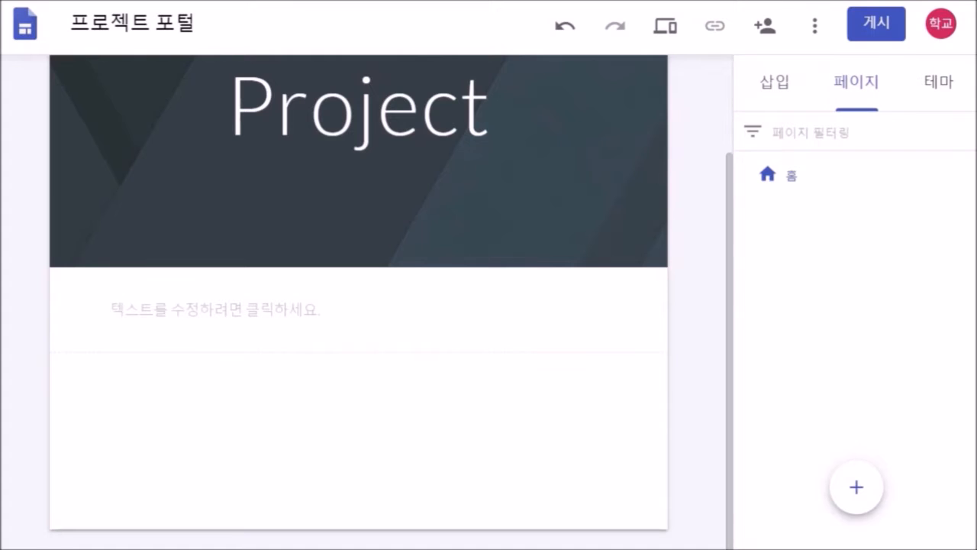
left_click(938, 82)
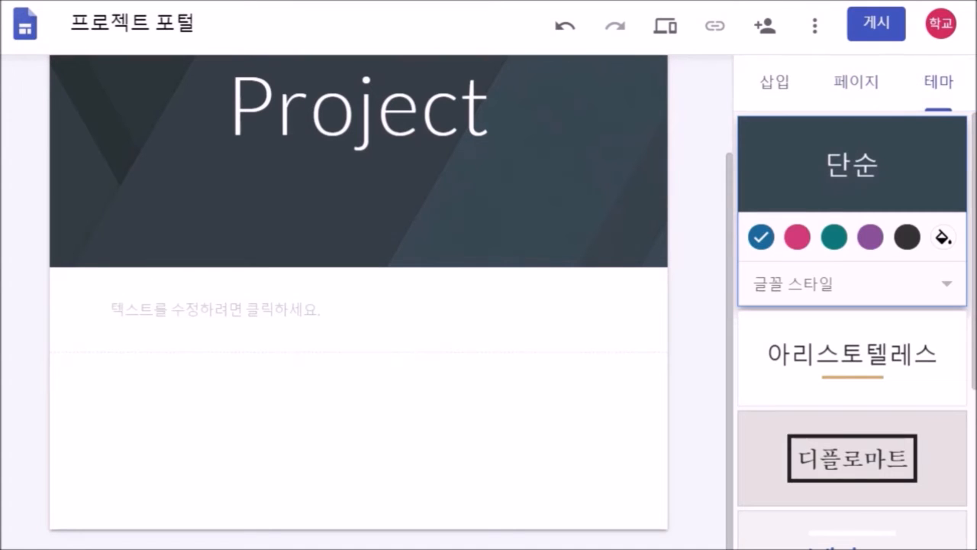
left_click(856, 82)
left_click(775, 83)
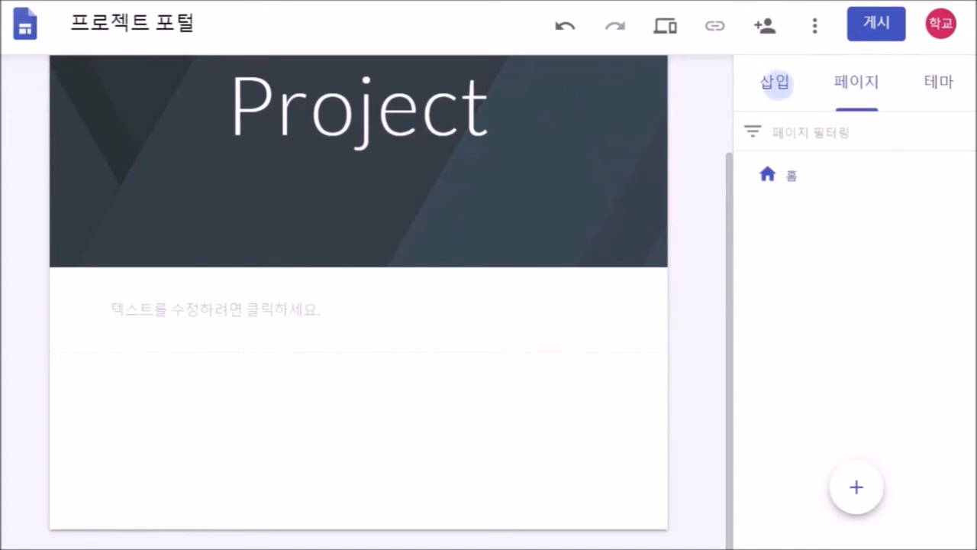
- Insert a second text box and fill it with the word 내용
left_click(793, 156)
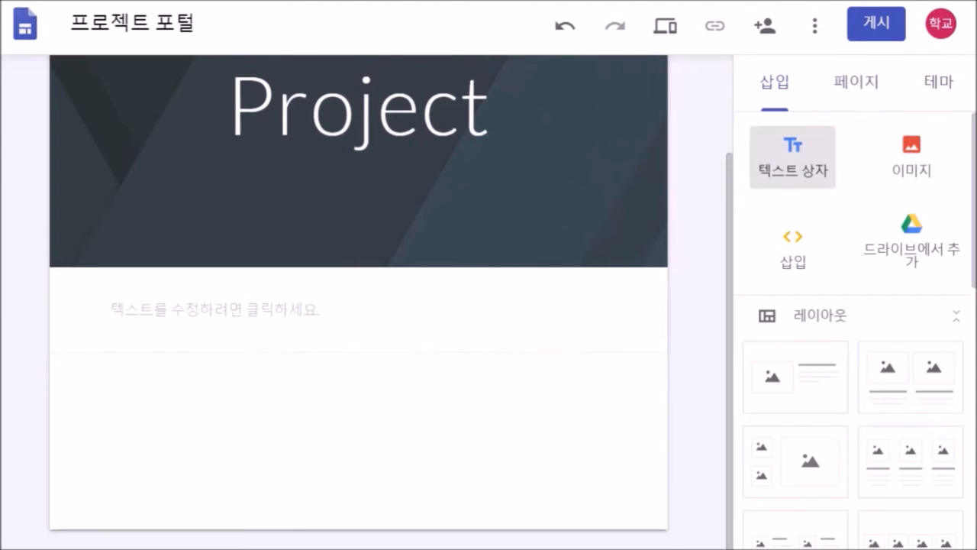
type("s")
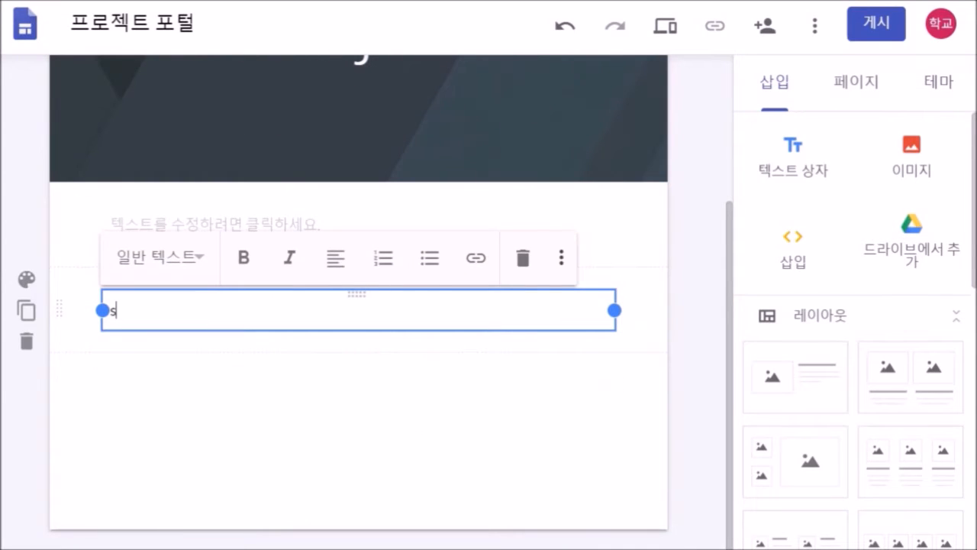
key("BackSpace")
type("내용")
left_click(359, 439)
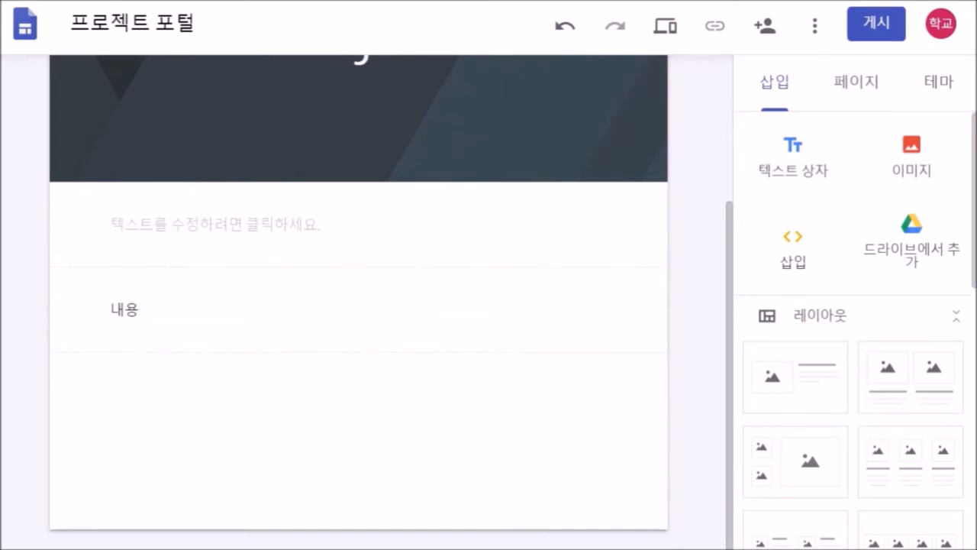
scroll(855, 328, "down", 3)
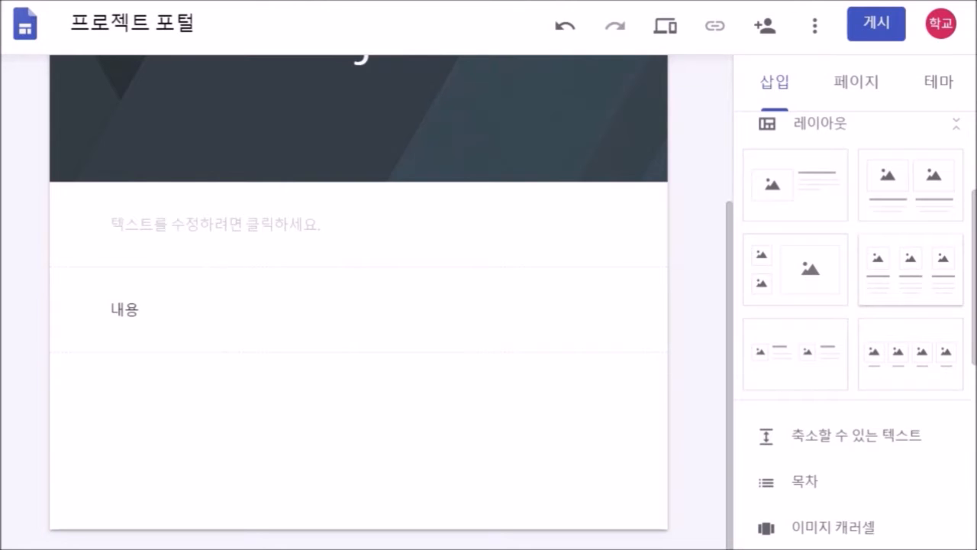
- Add a two-images-with-text layout section below the 내용 text box
scroll(855, 306, "down", 2)
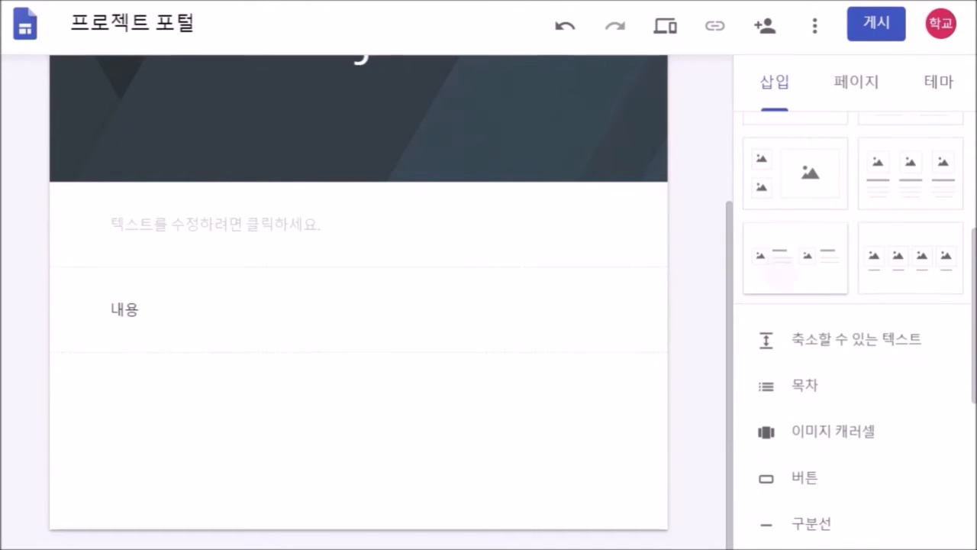
left_click(796, 259)
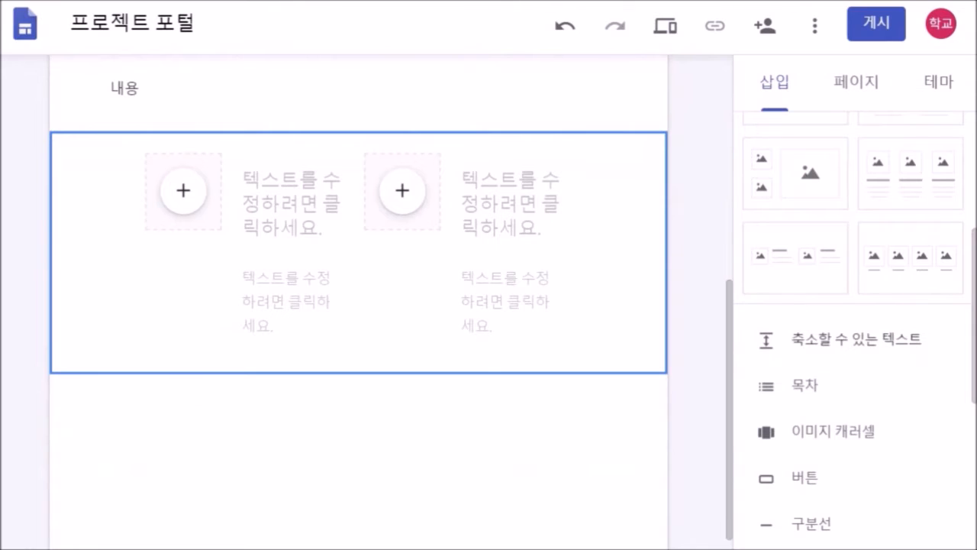
scroll(853, 321, "down", 2)
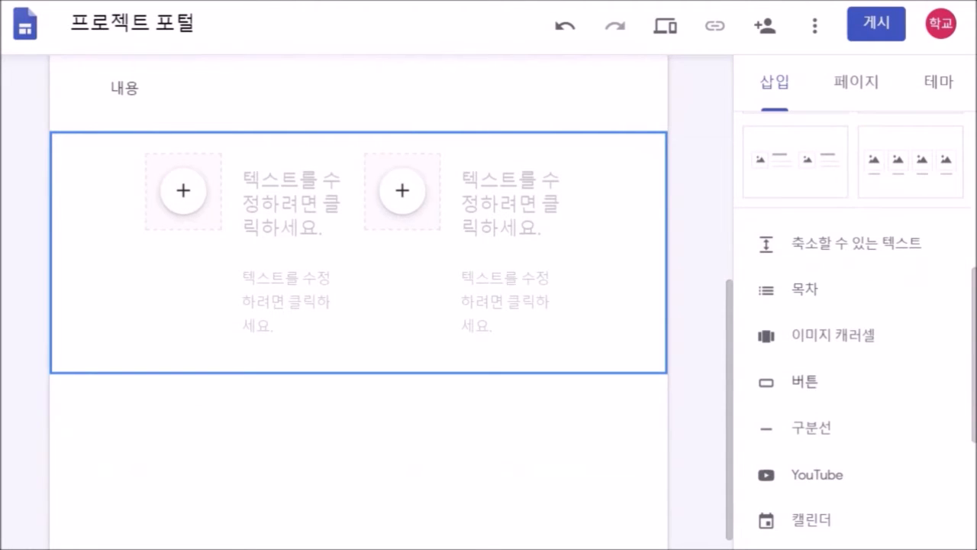
scroll(853, 321, "down", 2)
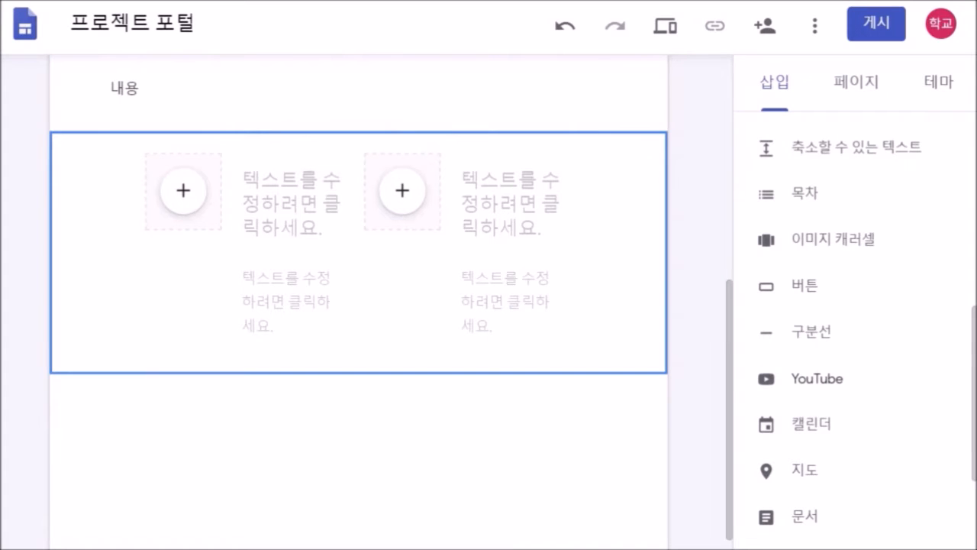
- Insert a divider line beneath the layout section and review the page
left_click(811, 331)
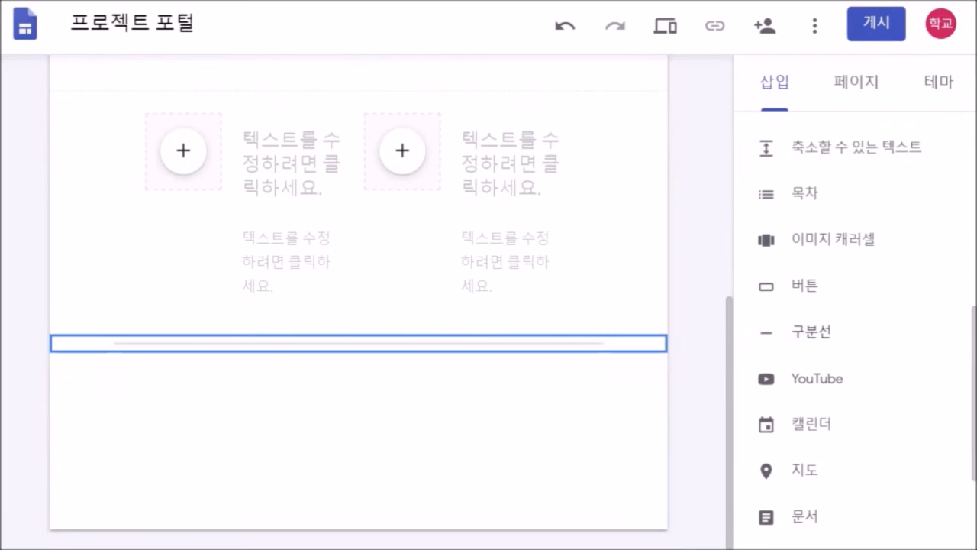
scroll(853, 321, "down", 2)
scroll(853, 321, "down", 2)
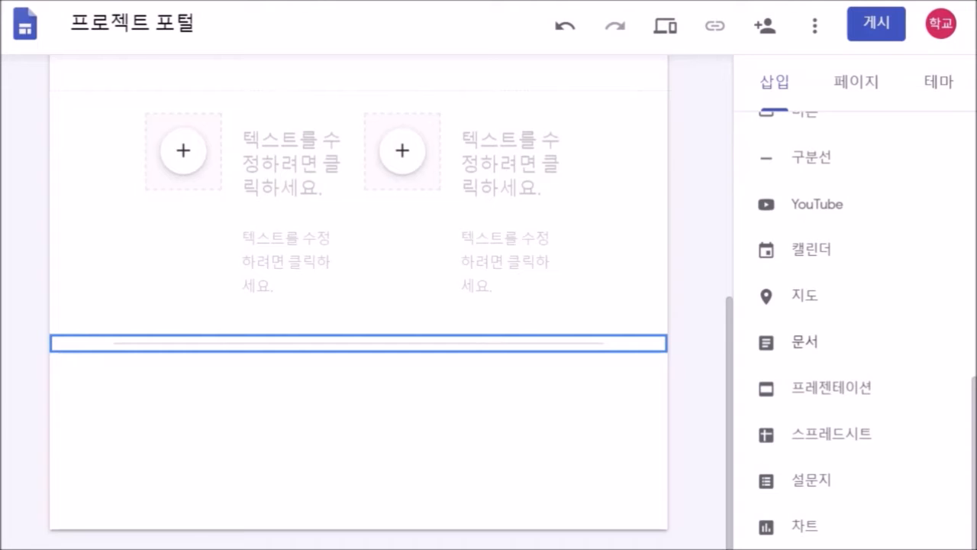
scroll(358, 306, "up", 5)
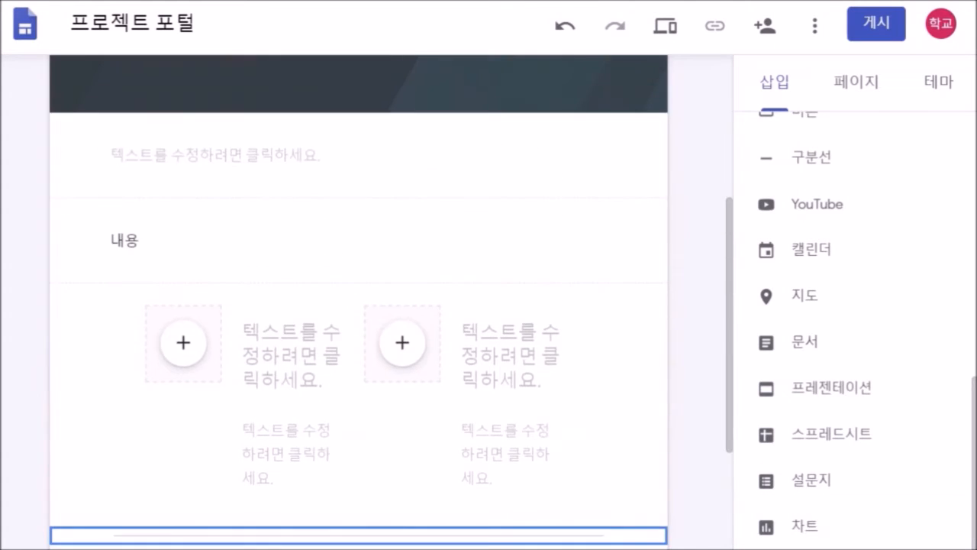
scroll(359, 305, "up", 1)
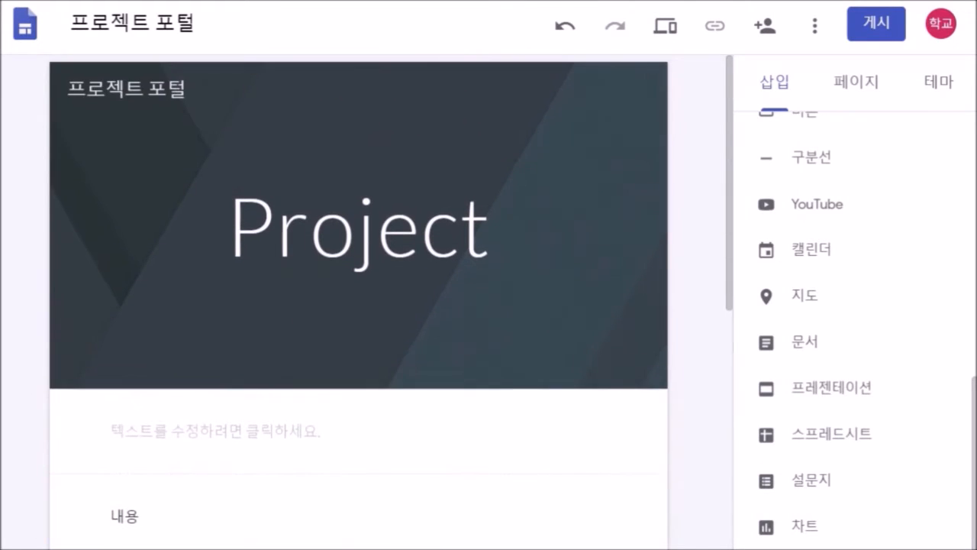
- Review the page list, cancel a new page, and select the 디플로마트 theme
left_click(856, 81)
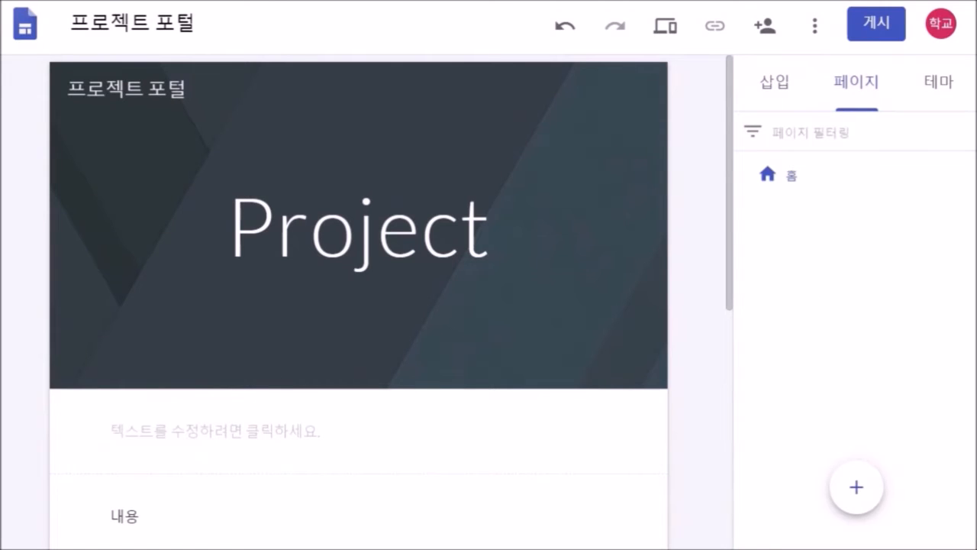
left_click(857, 487)
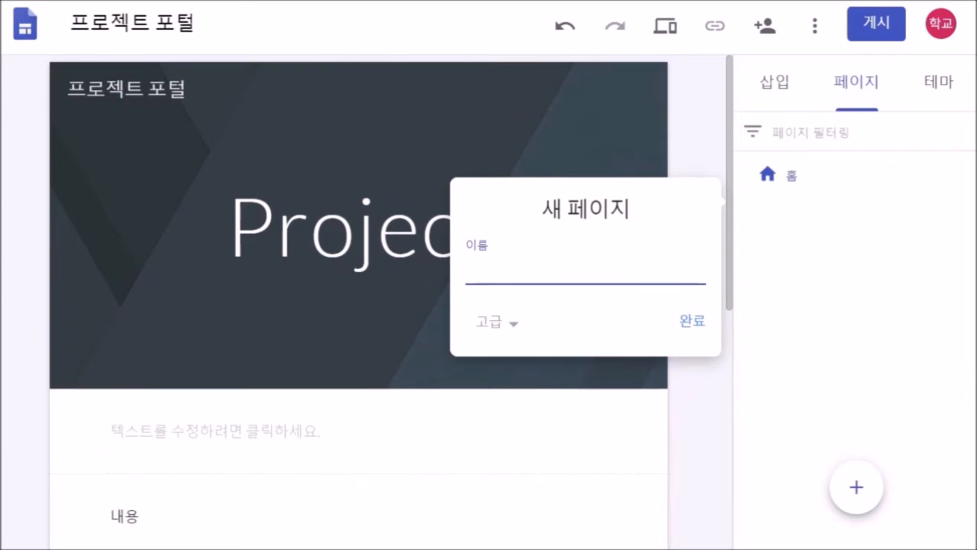
key("Escape")
left_click(939, 83)
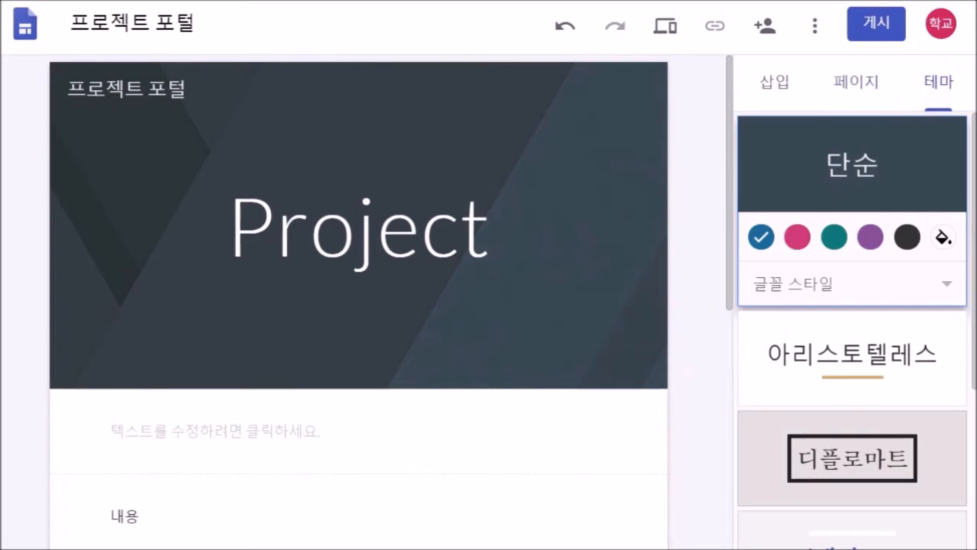
left_click(852, 458)
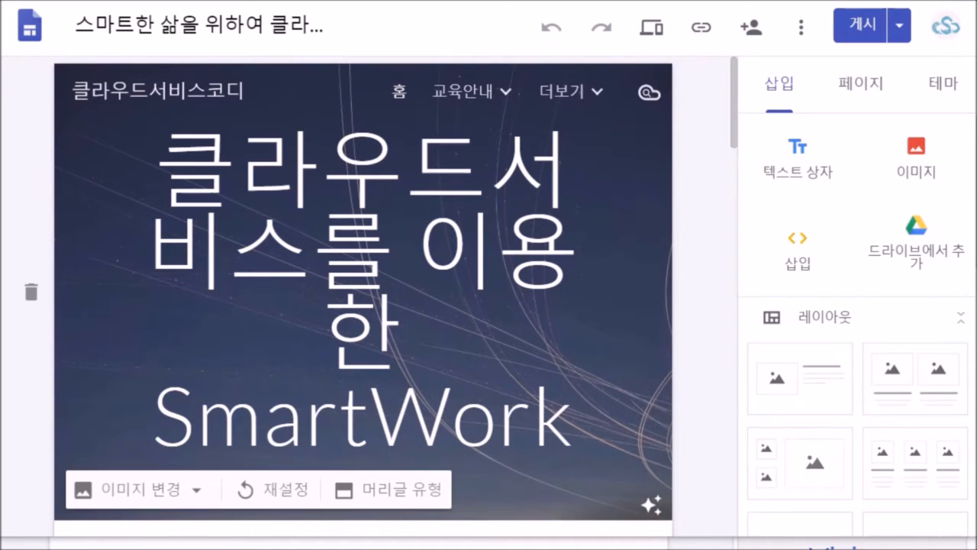
- Scroll down through the example site's videos and service list
scroll(363, 288, "down", 8)
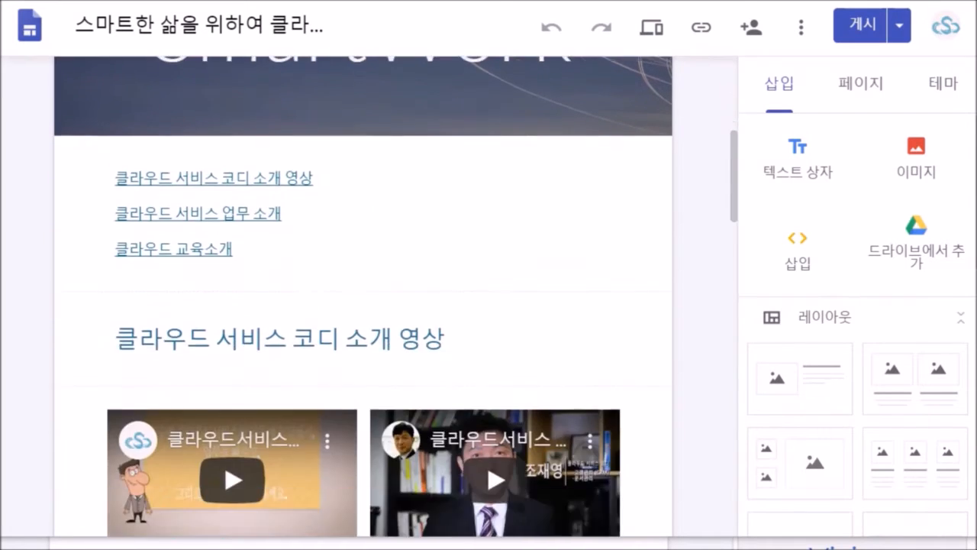
scroll(363, 298, "down", 7)
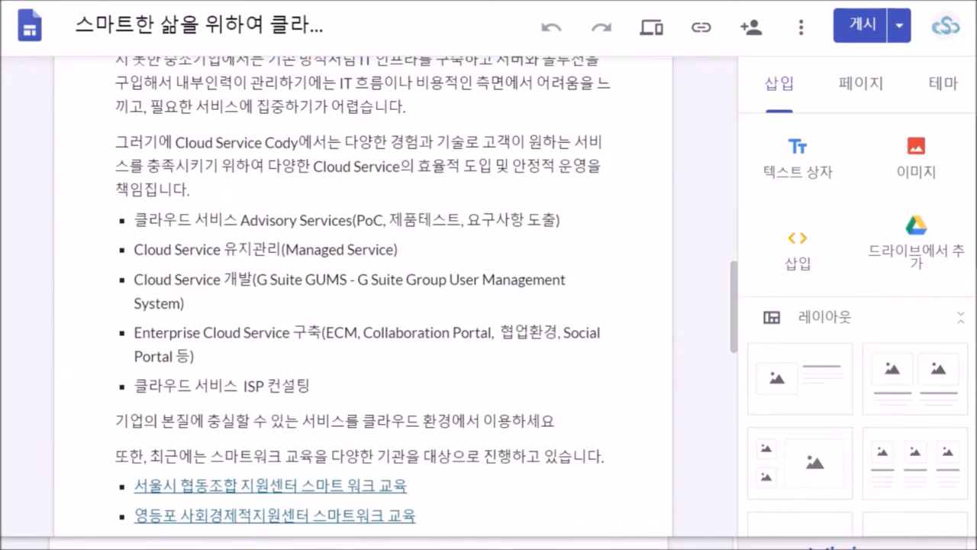
scroll(362, 297, "down", 3)
scroll(855, 321, "down", 4)
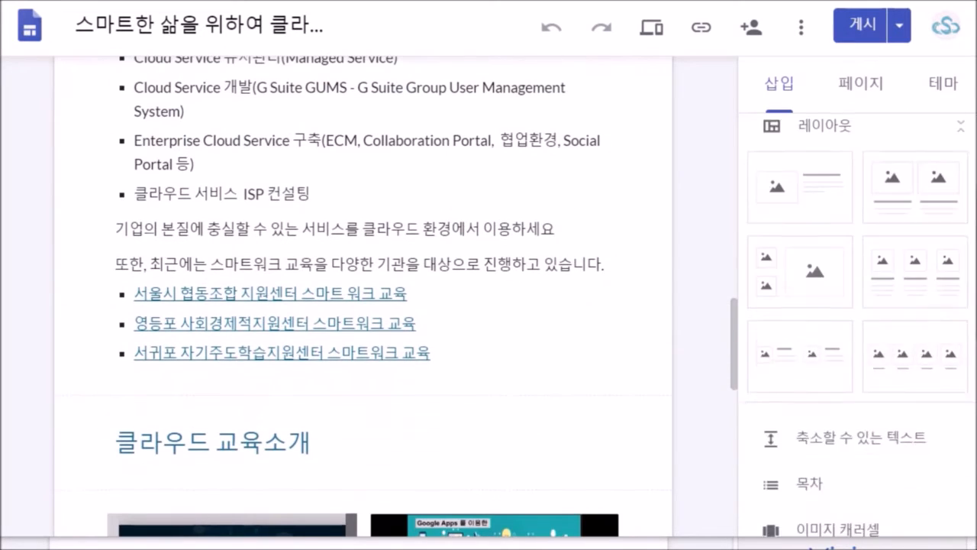
scroll(855, 321, "down", 6)
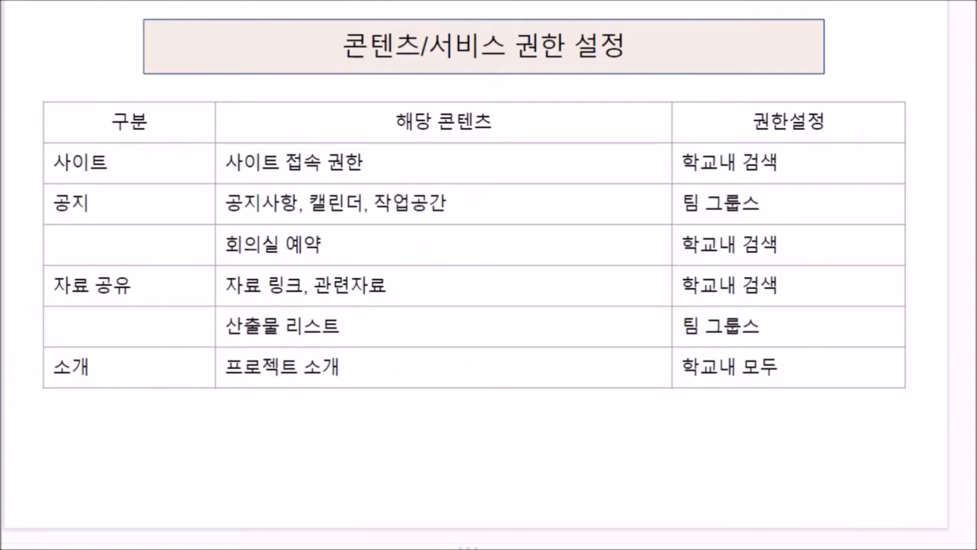
- Move past the 사이트 개발 방법 slide to reach 구글 사이트 도구(Google Sites)
key("Up")
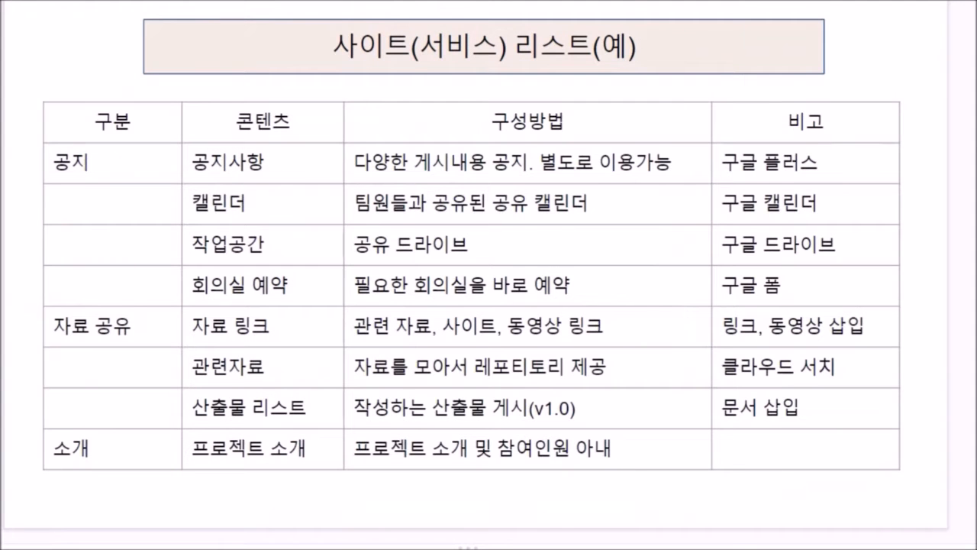
key("Up")
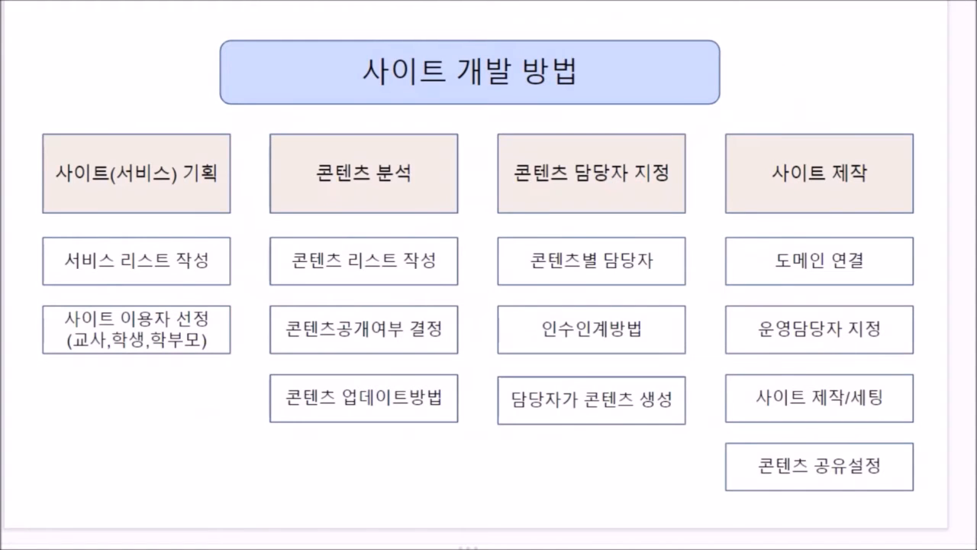
key("Down")
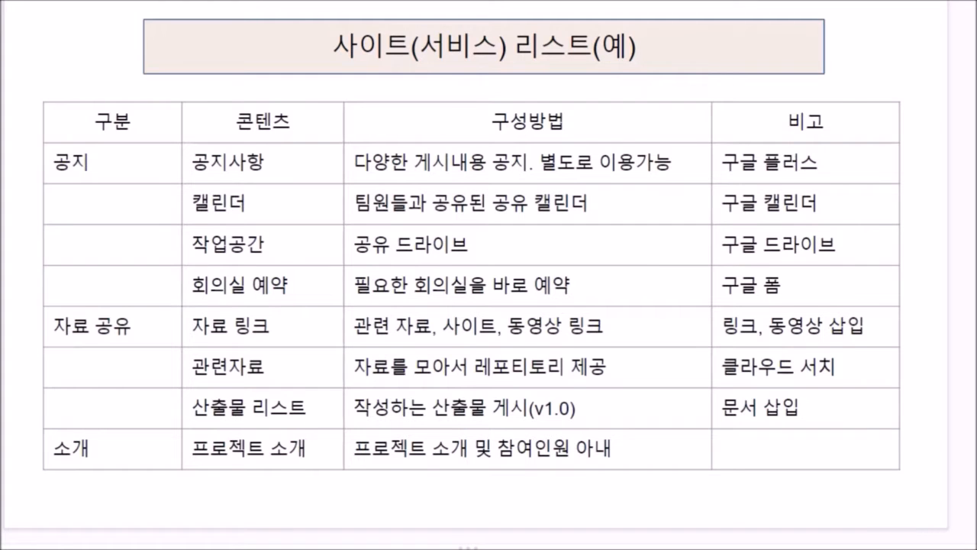
key("Right")
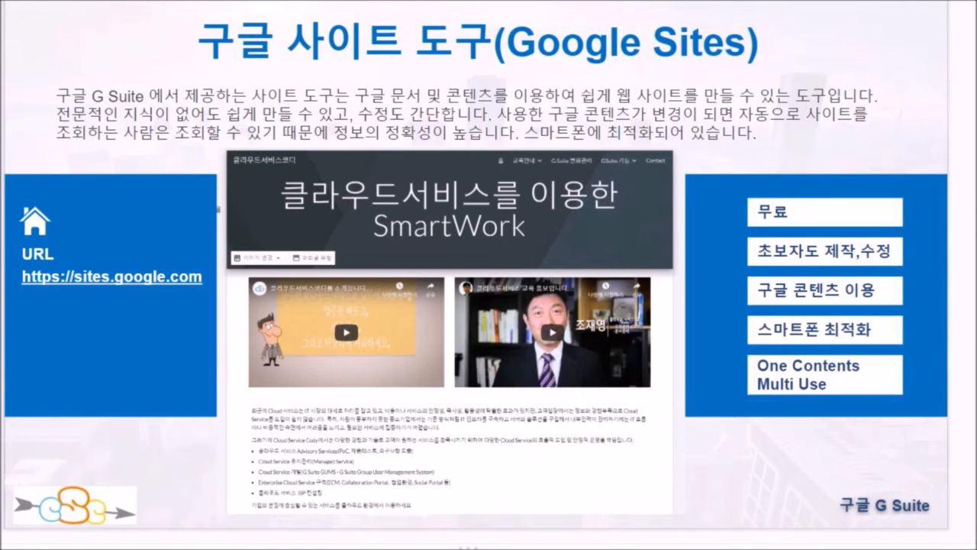
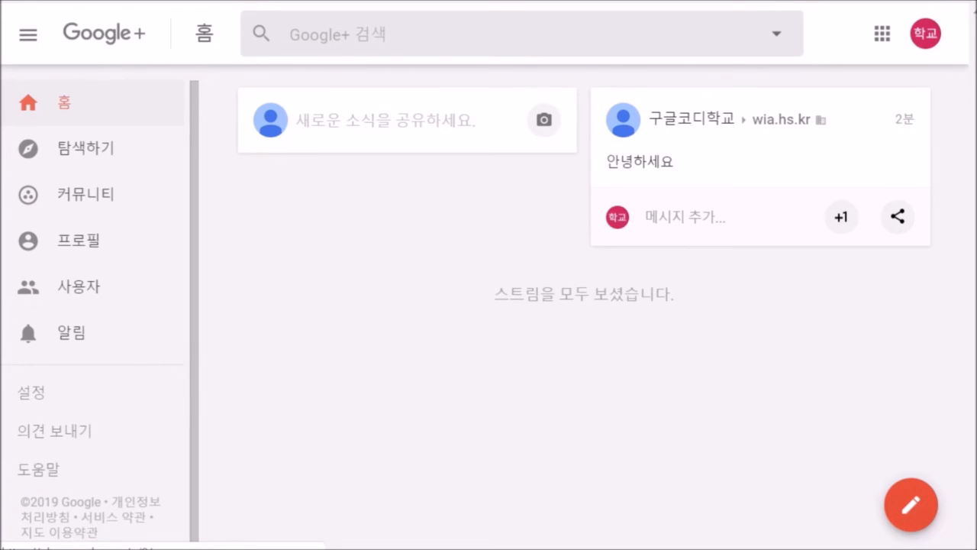
- Share a Google+ post reading '열심히 배워봅시다' and go to the Communities list
left_click(386, 121)
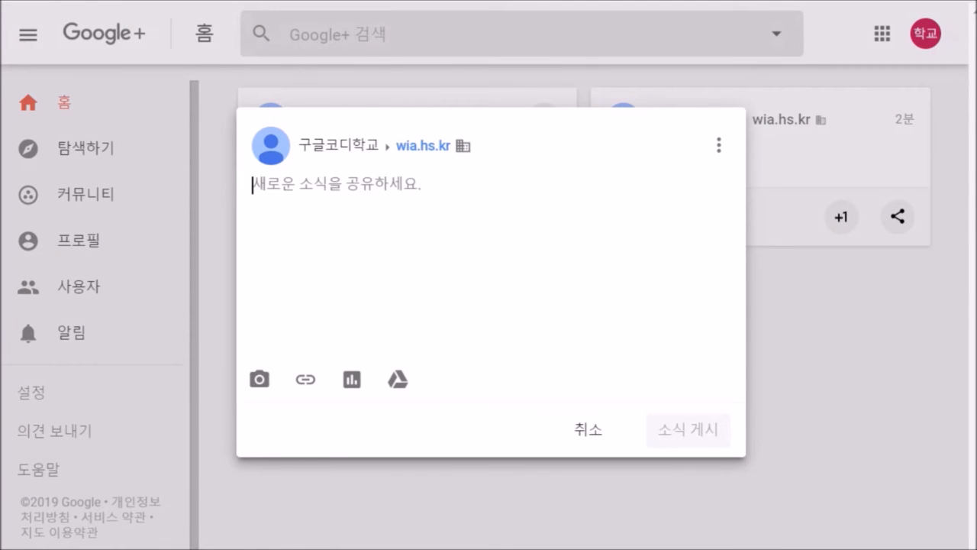
type("열심히")
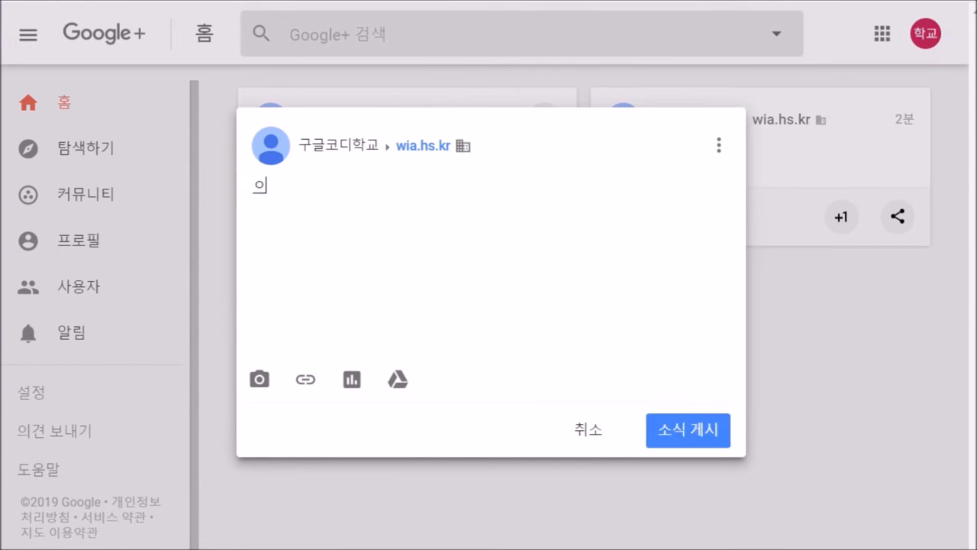
type(" 배워봅시다")
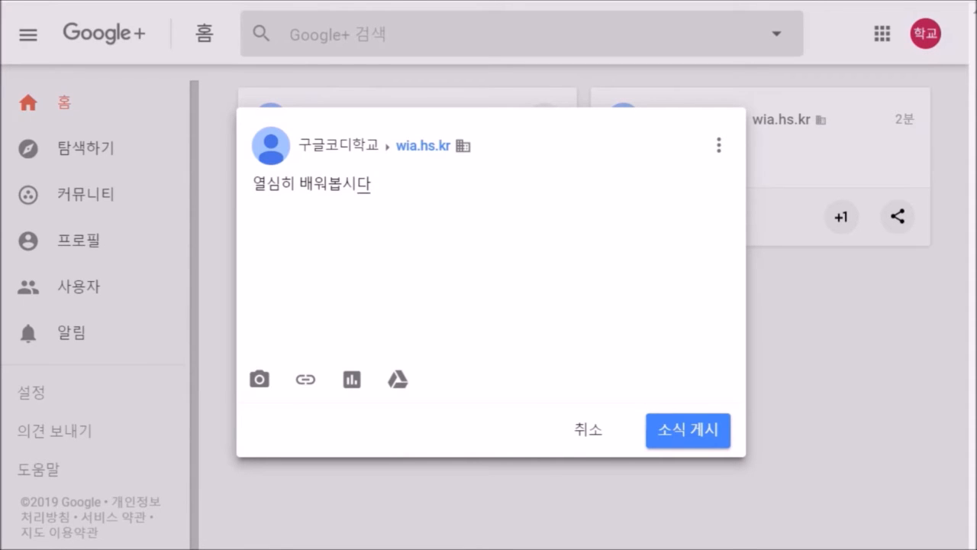
left_click(688, 430)
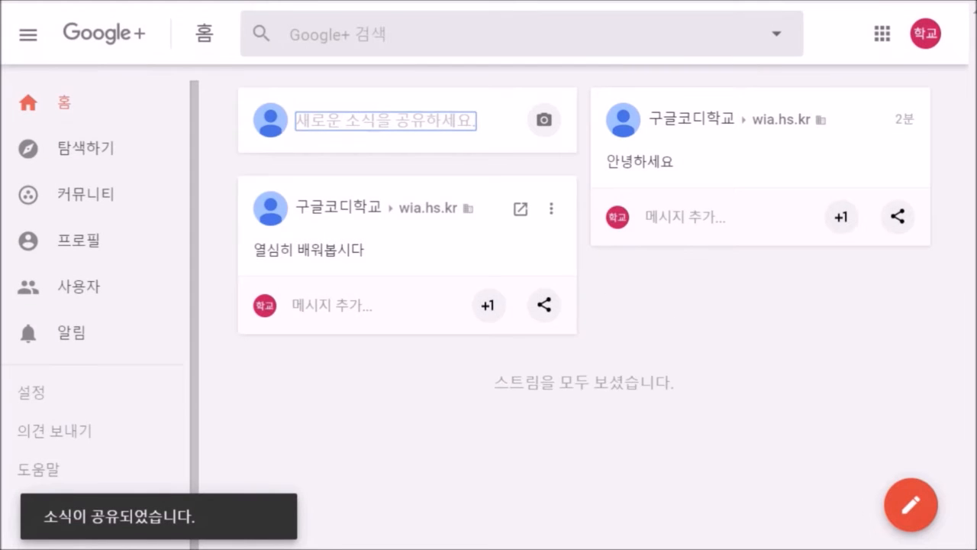
left_click(86, 194)
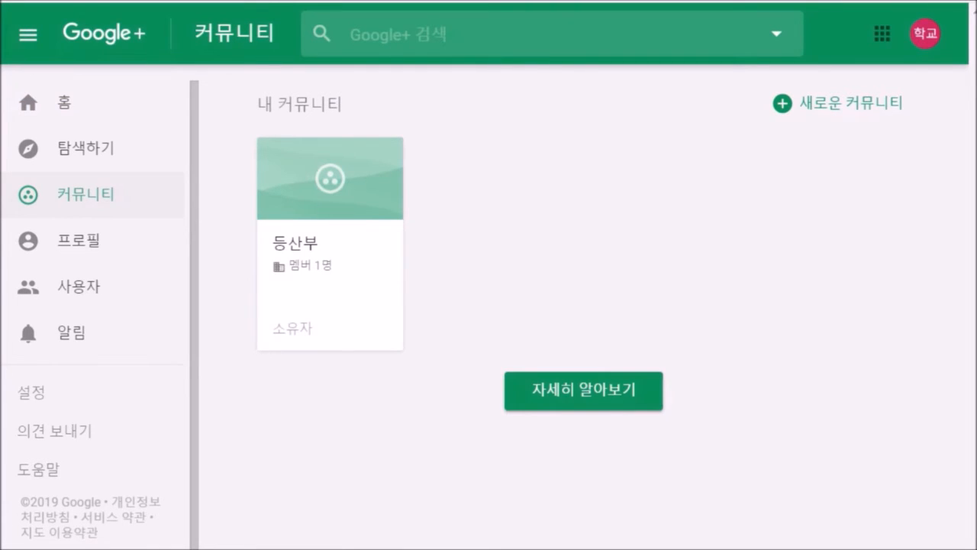
- Create the 프로젝트팀 community limited to wia.hs.kr and check its member-invite options
left_click(839, 103)
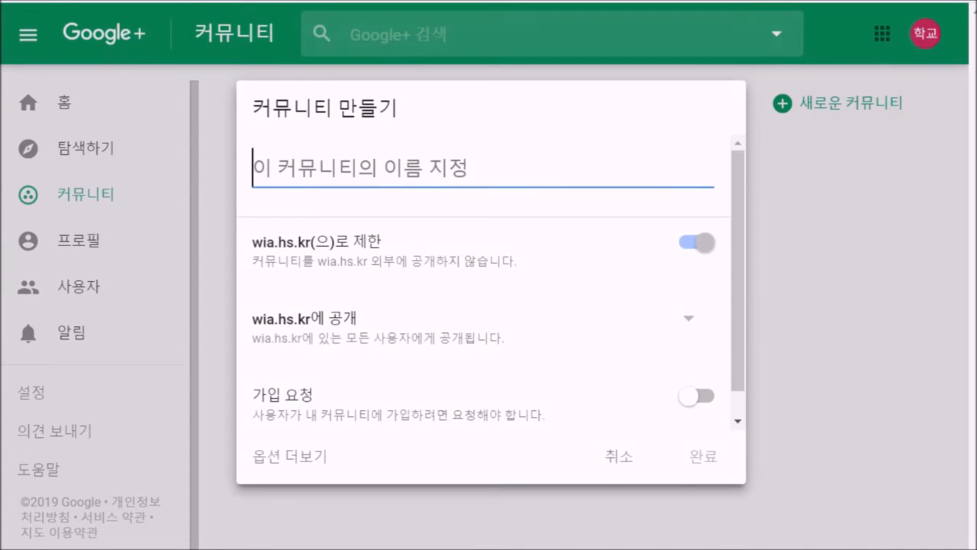
type("프로젝트팀")
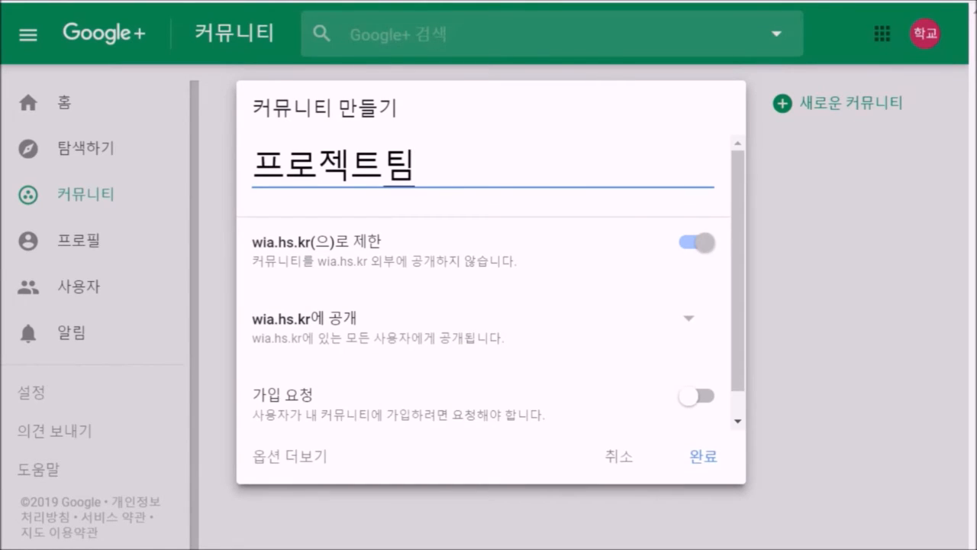
left_click(703, 457)
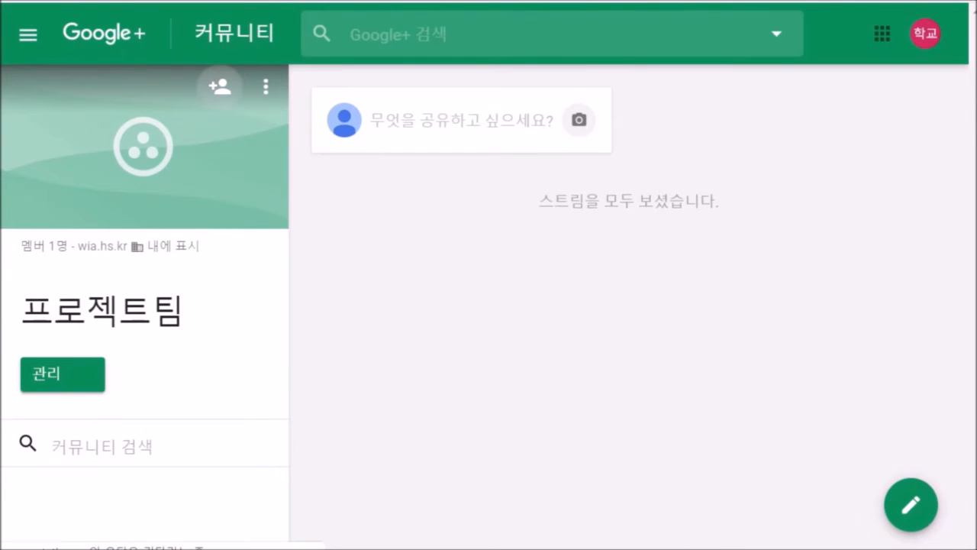
left_click(220, 87)
left_click(281, 142)
- Copy the 프로젝트팀 community's web address and return to the 프로젝트 포털 site editor
key("F11")
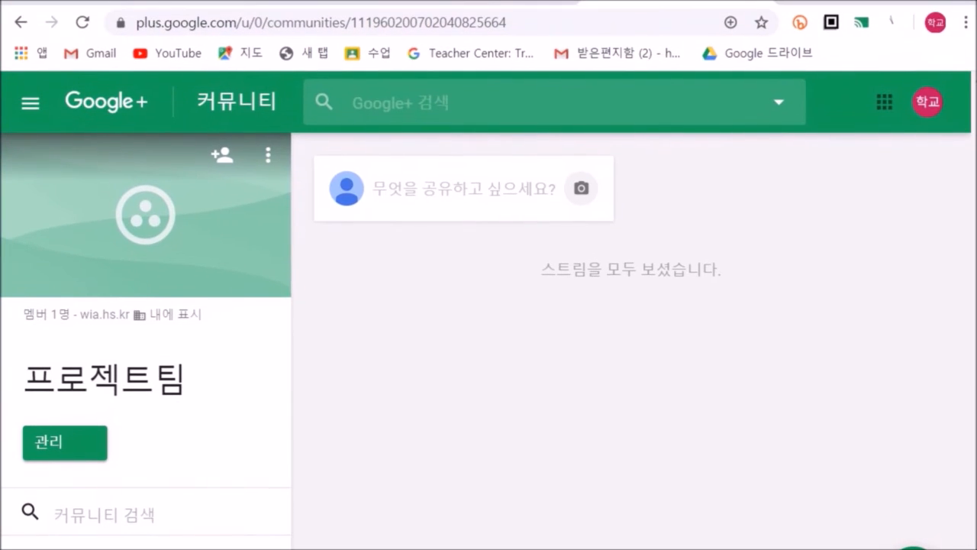
key("ctrl+l")
key("ctrl+c")
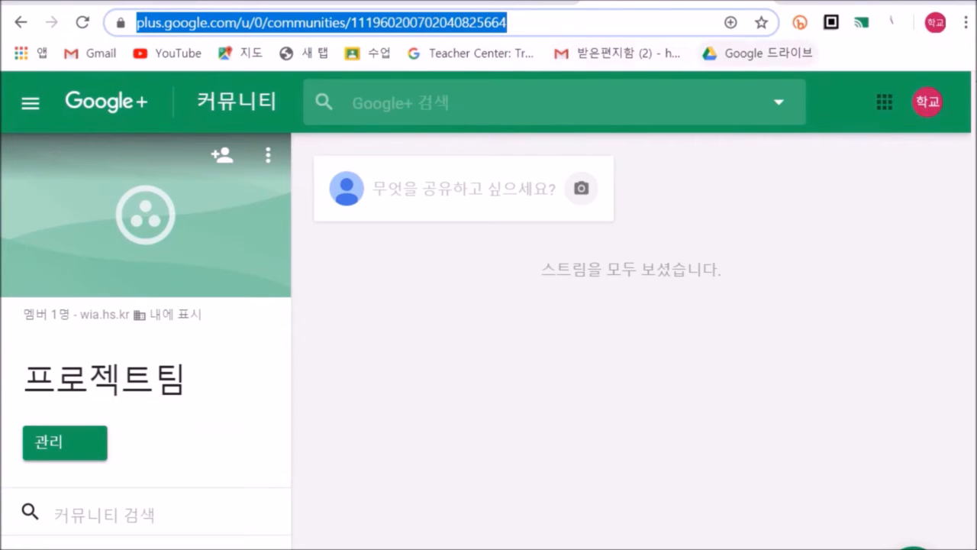
key("alt+Left")
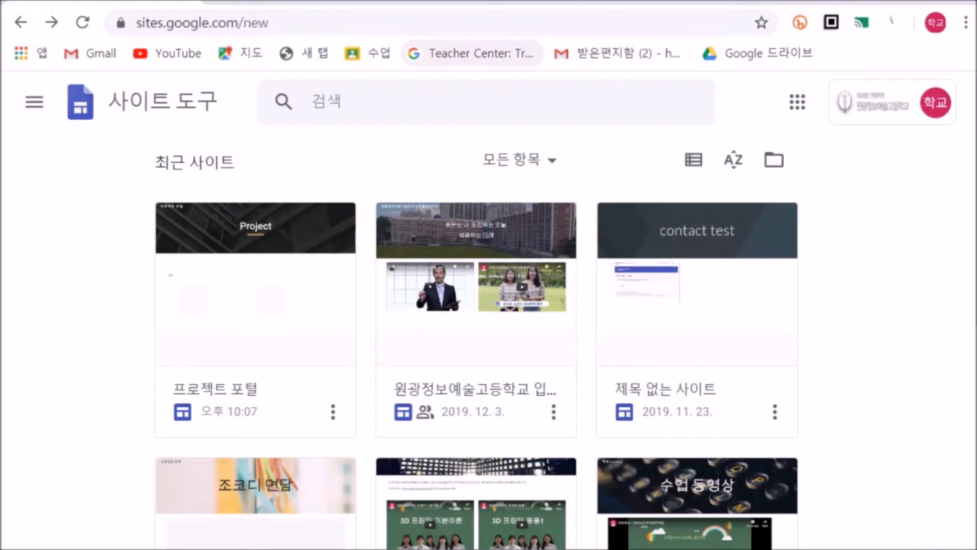
key("ctrl+Tab")
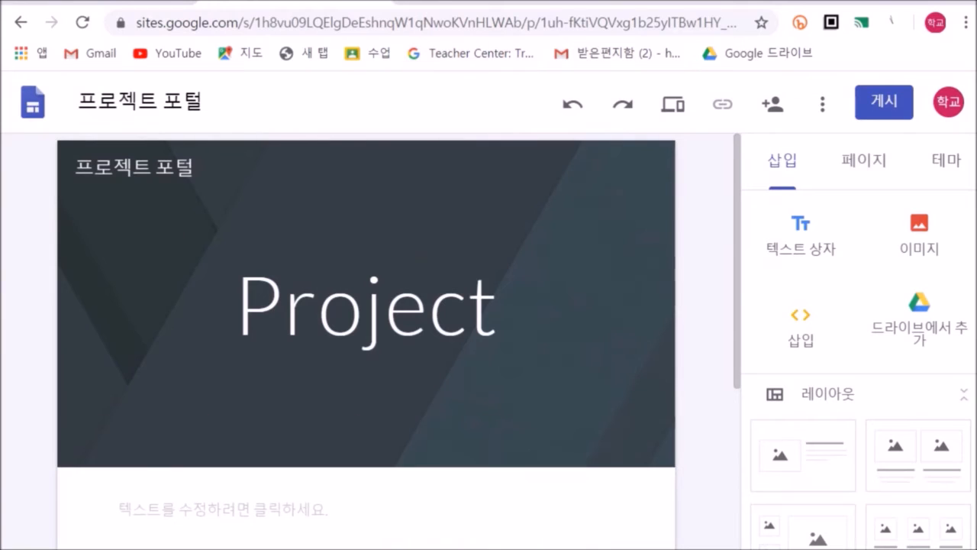
- Embed the community feed from the pasted URL and widen it across the page
left_click(801, 328)
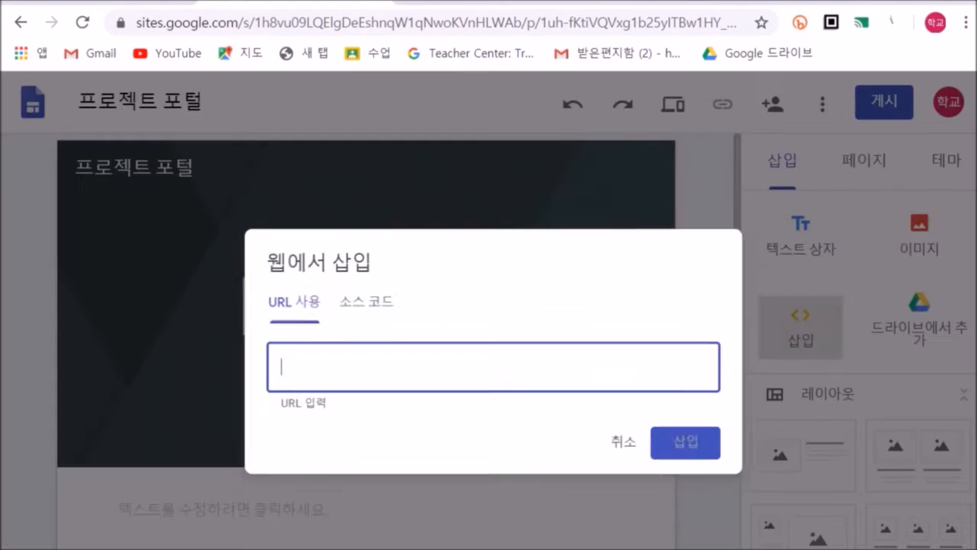
key("ctrl+v")
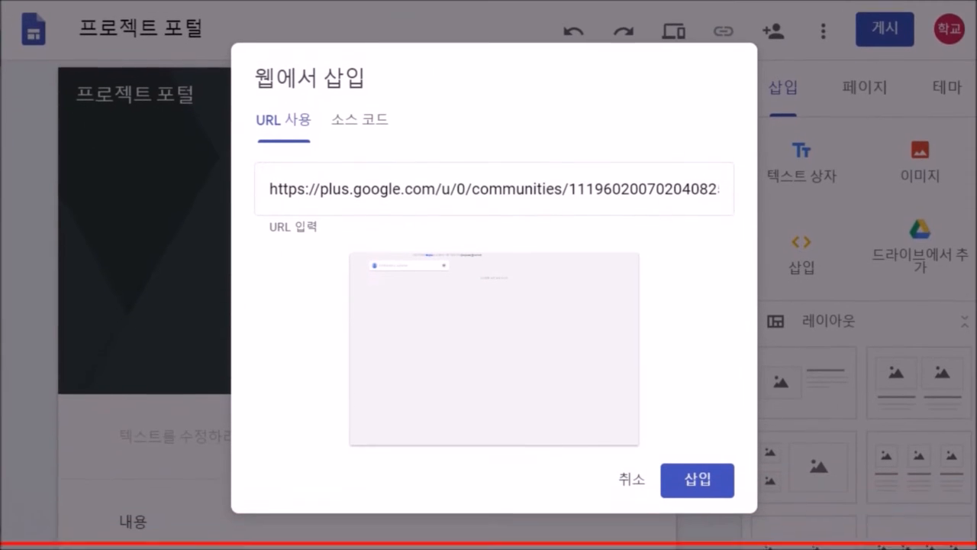
left_click(696, 477)
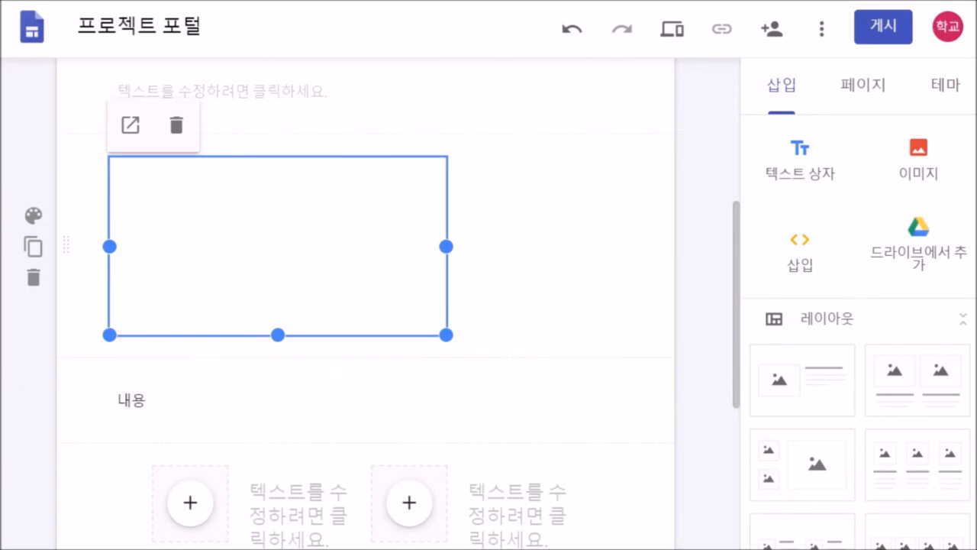
left_click_drag(447, 246, 621, 250)
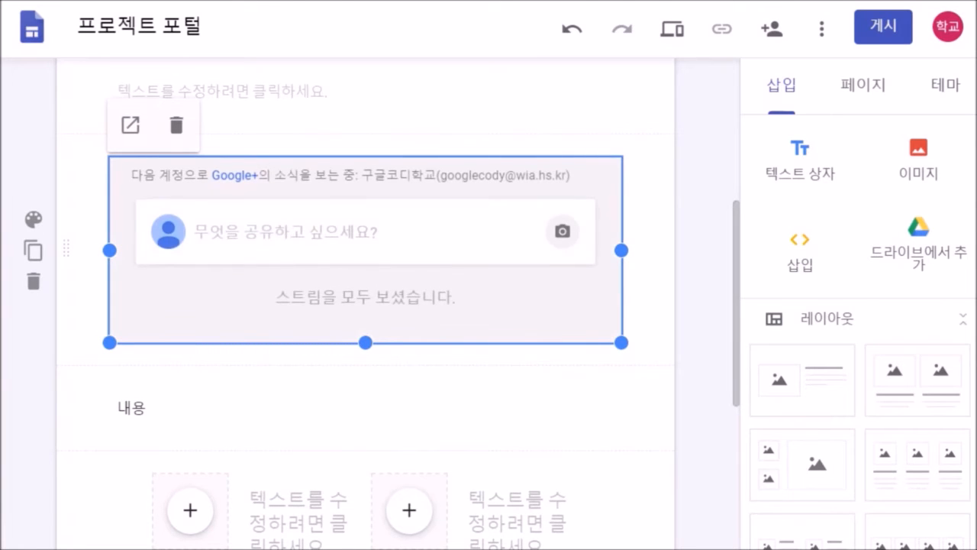
left_click(427, 380)
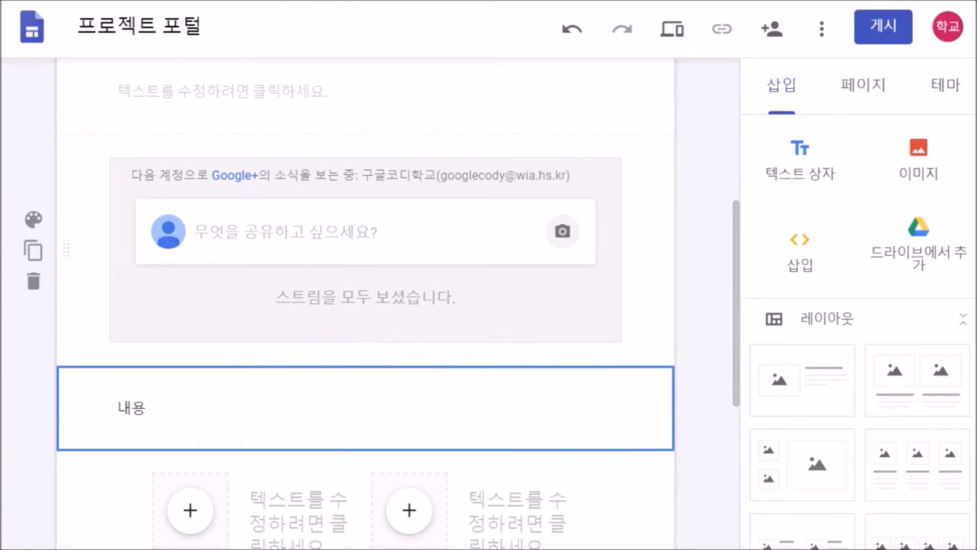
left_click(706, 306)
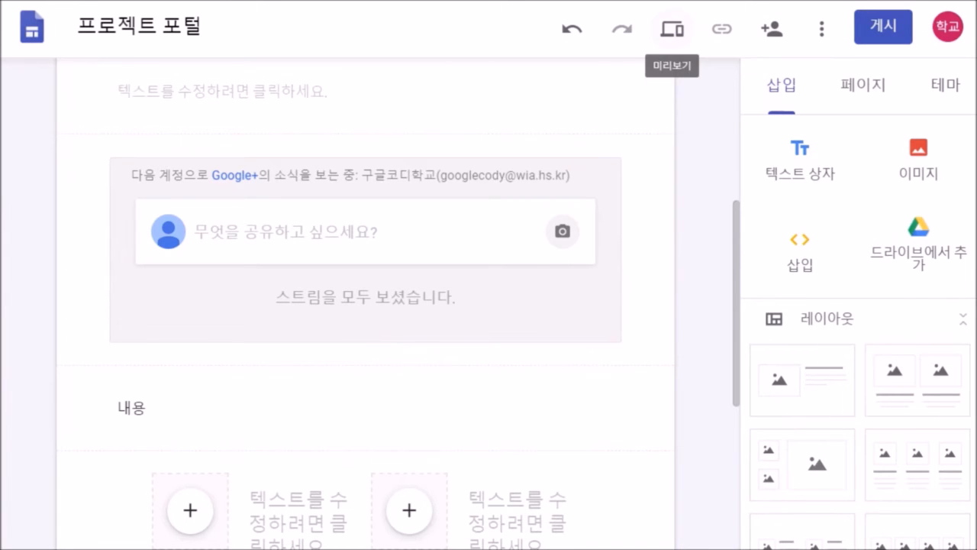
- Preview the page to confirm the embedded feed, then start a photo post in 프로젝트팀
left_click(672, 29)
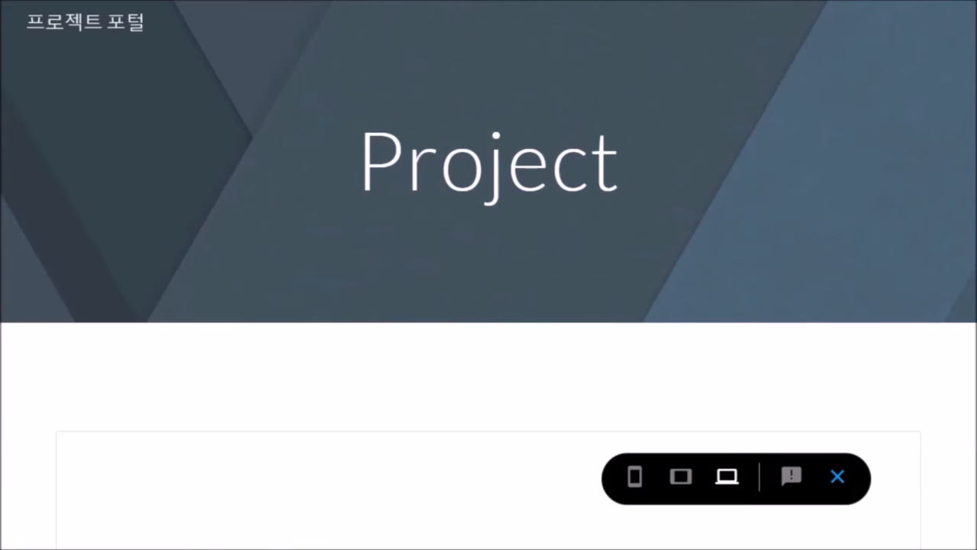
scroll(884, 360, "down", 2)
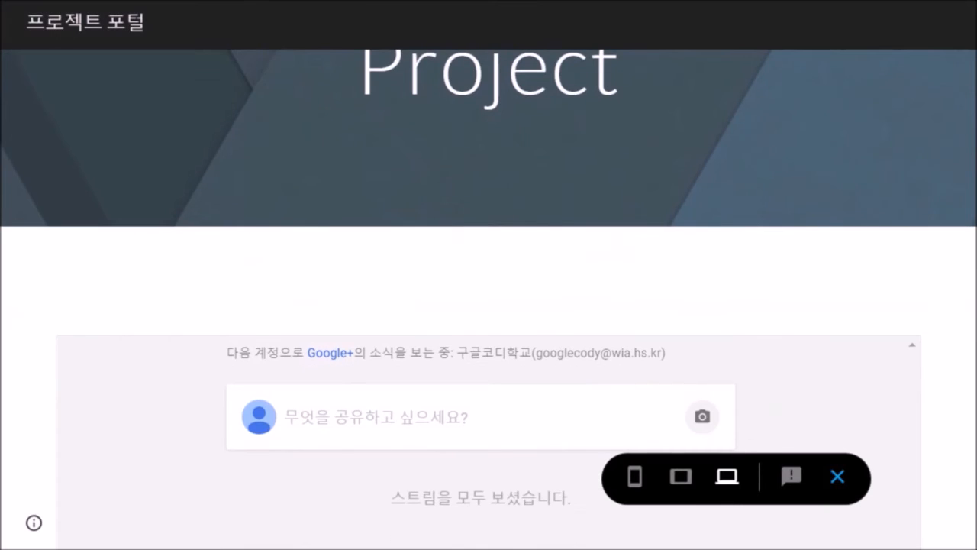
left_click(838, 476)
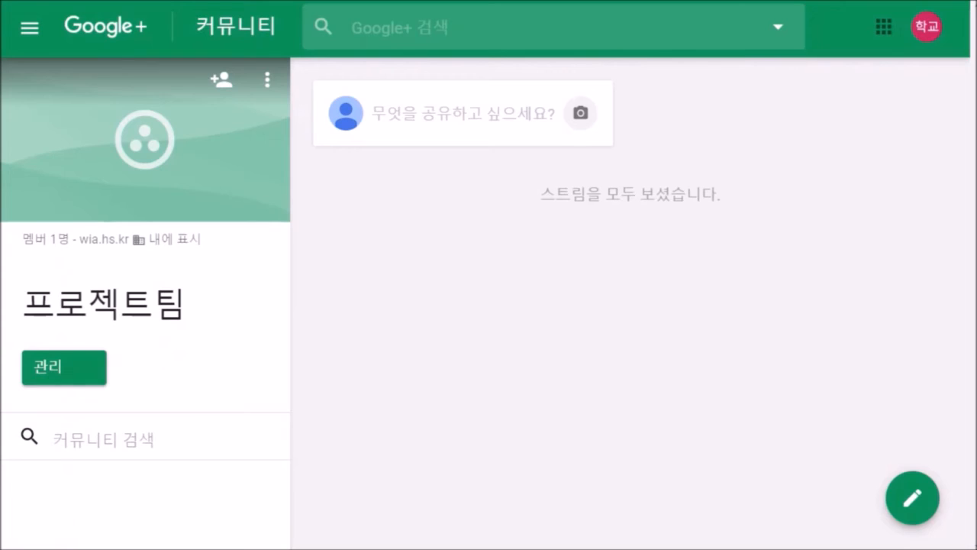
left_click(463, 114)
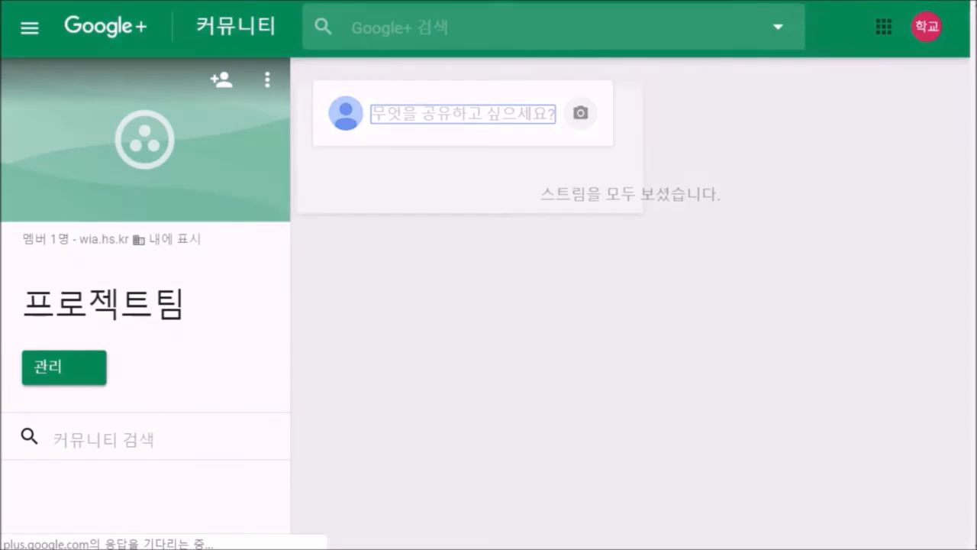
left_click(261, 372)
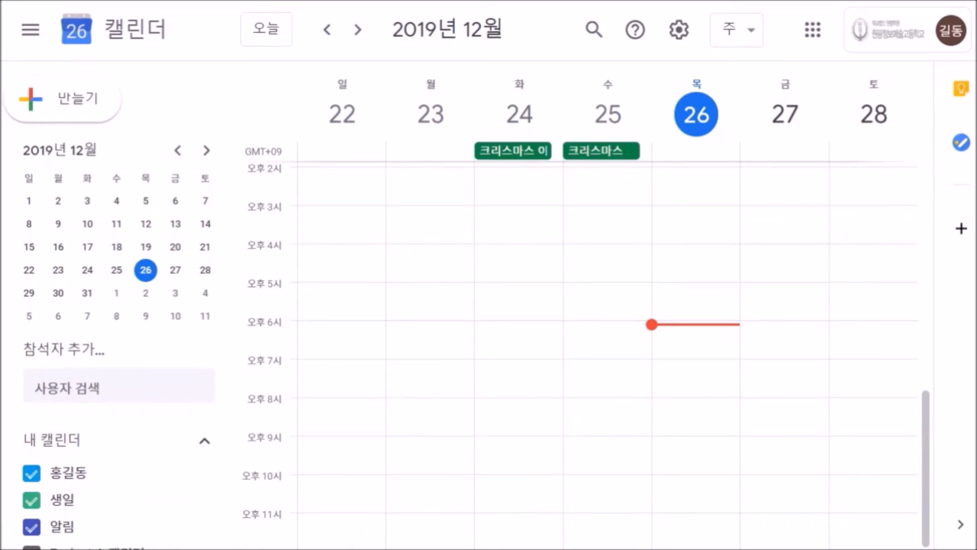
scroll(149, 317, "down", 3)
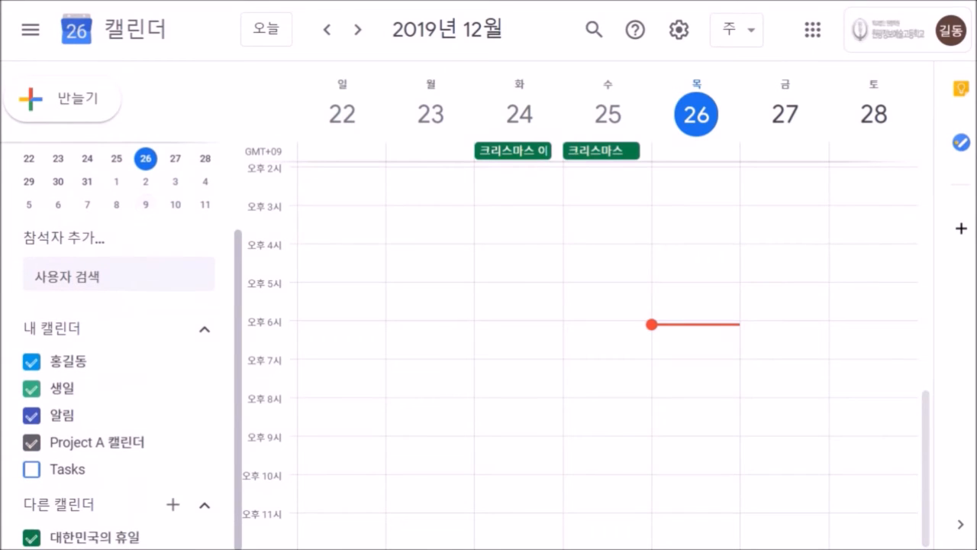
mouse_move(202, 442)
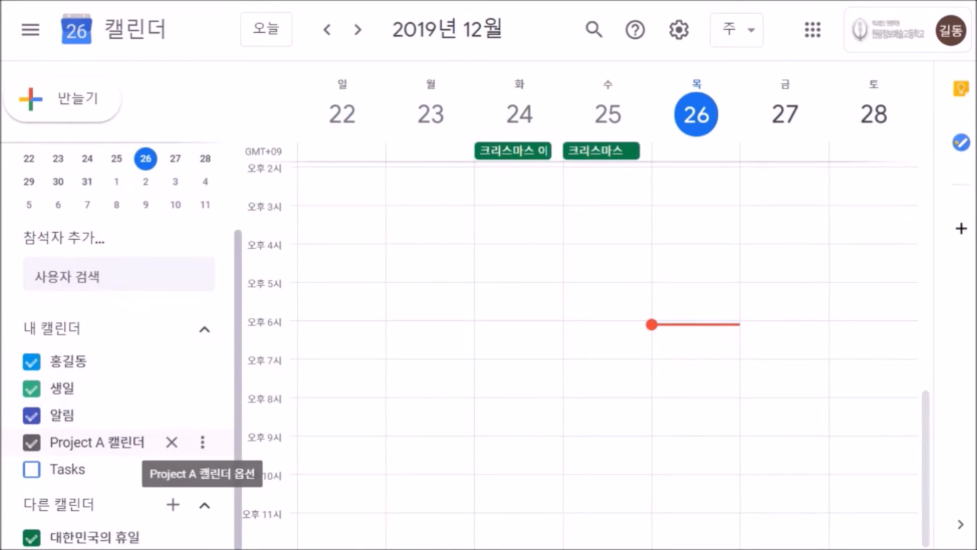
left_click(202, 442)
left_click(252, 382)
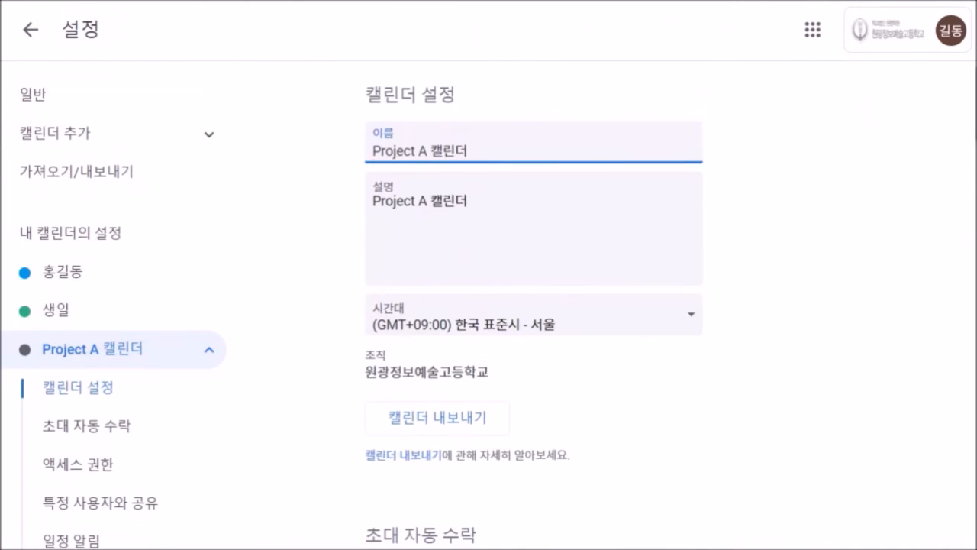
scroll(656, 305, "down", 6)
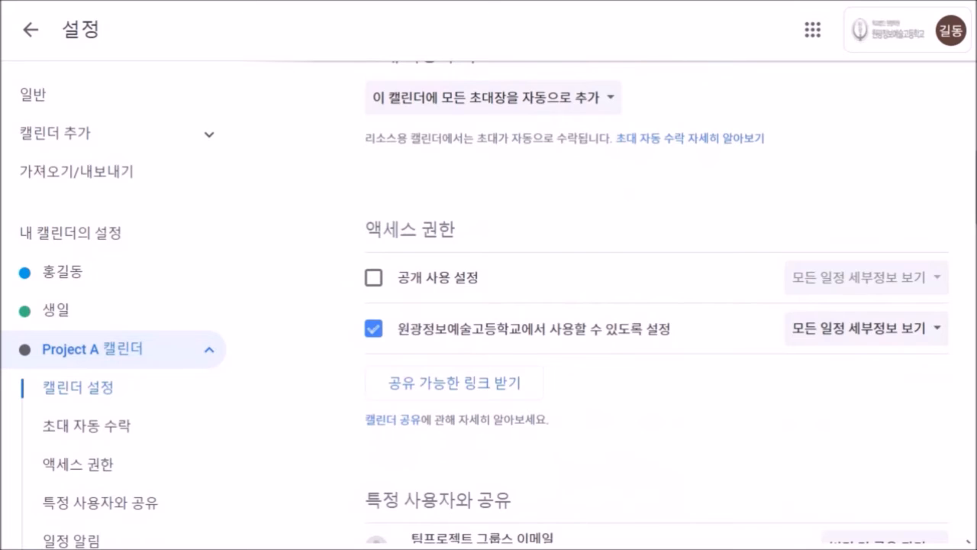
scroll(656, 305, "down", 2)
scroll(656, 305, "up", 3)
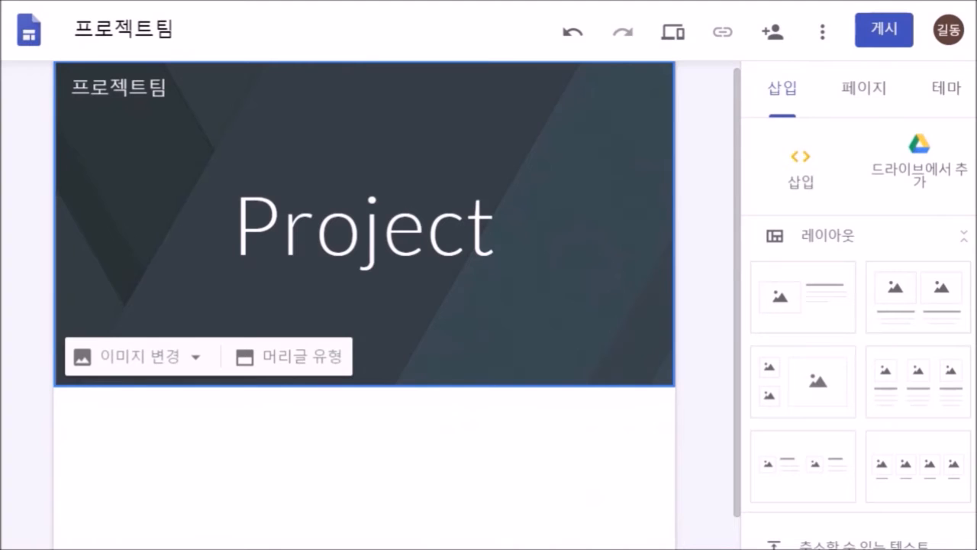
- Insert the Project A 캘린더 below the Project banner, stretch it across the page, and preview
scroll(859, 336, "down", 4)
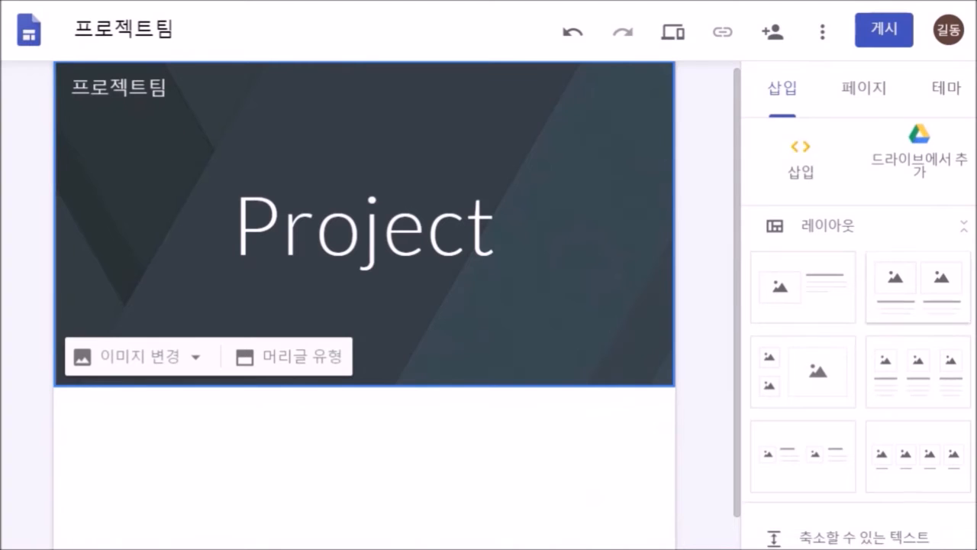
scroll(859, 336, "down", 3)
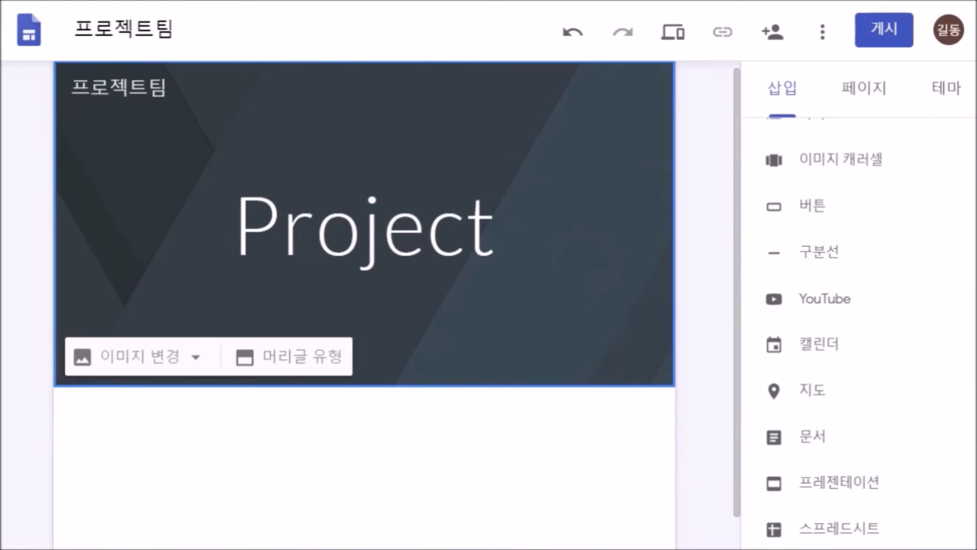
left_click(809, 344)
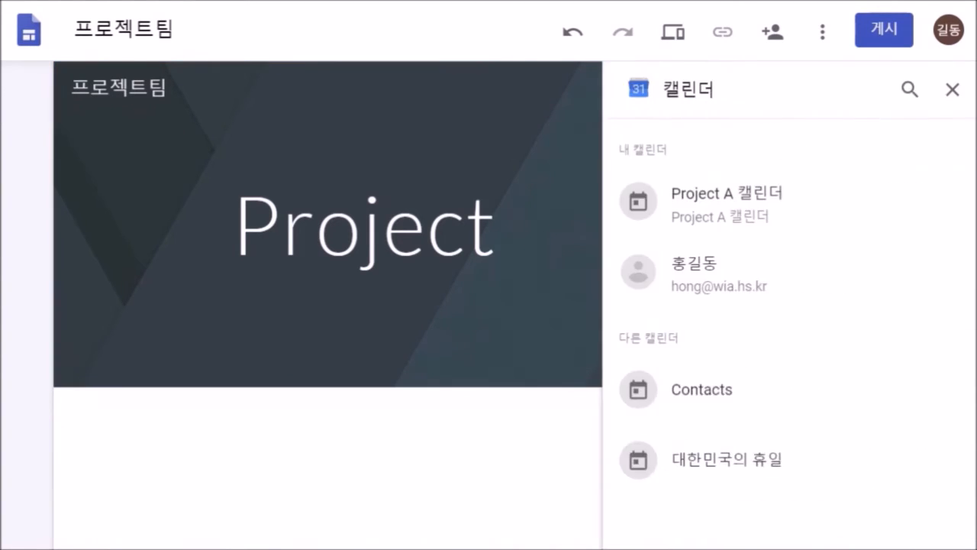
left_click(764, 203)
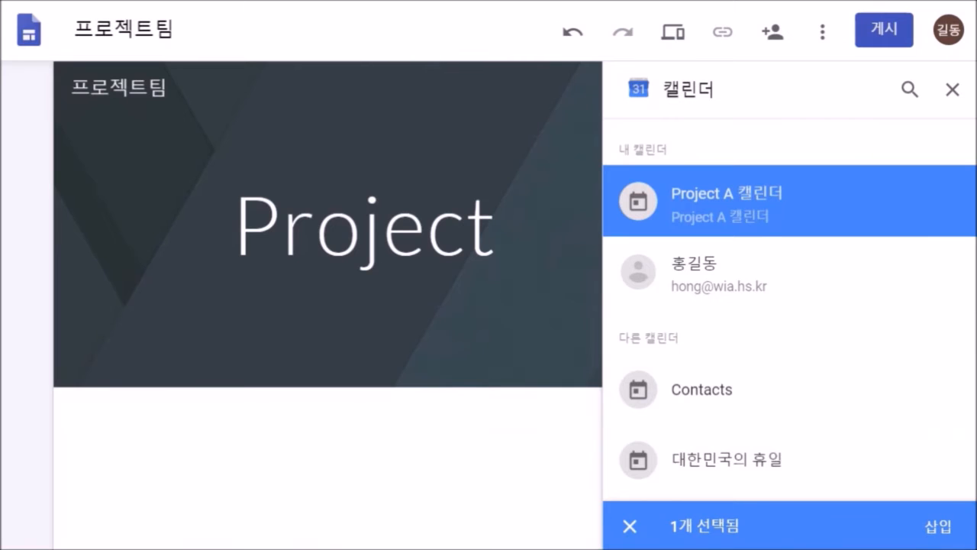
left_click(938, 526)
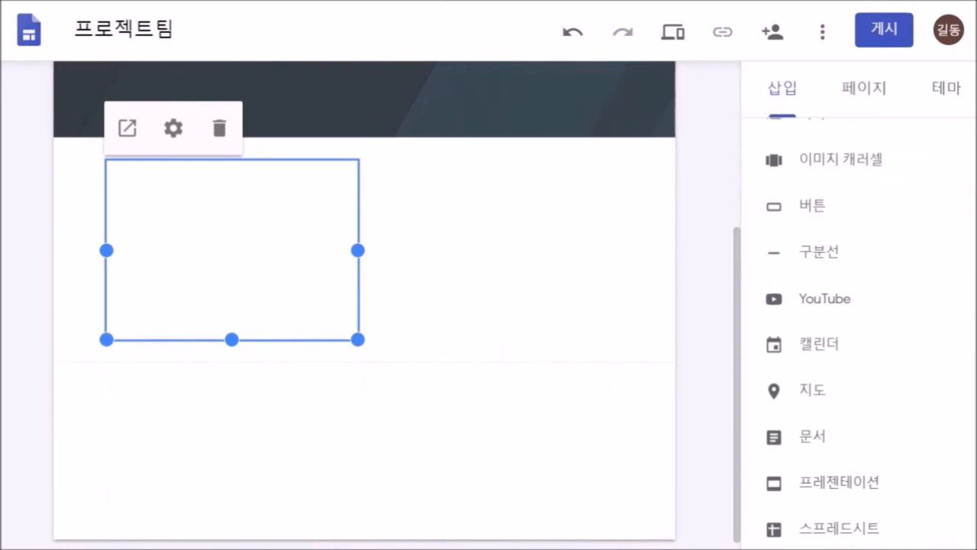
left_click_drag(358, 340, 622, 471)
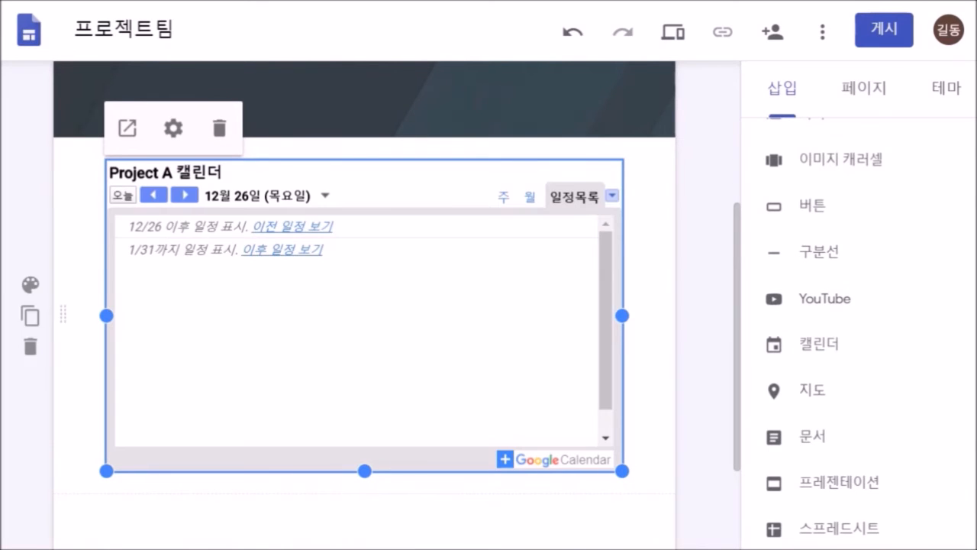
scroll(821, 252, "up", 3)
scroll(859, 305, "up", 5)
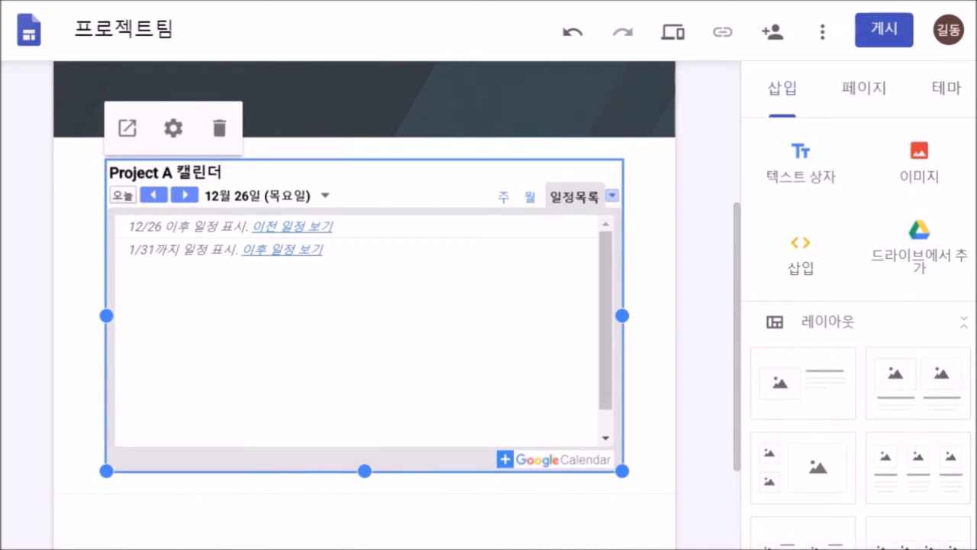
left_click(673, 33)
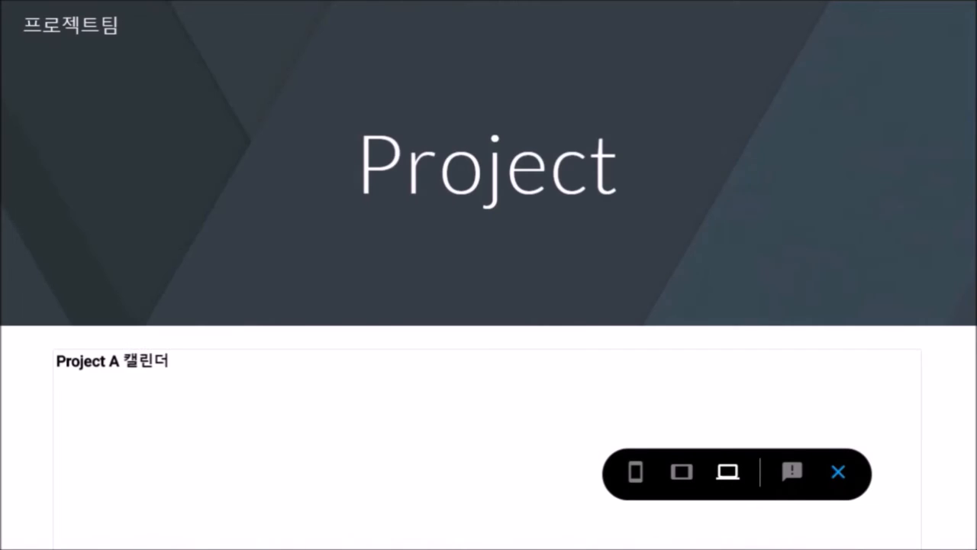
- Switch the preview calendar to month view, return to editing, and choose Embed by 소스 코드
scroll(489, 344, "down", 3)
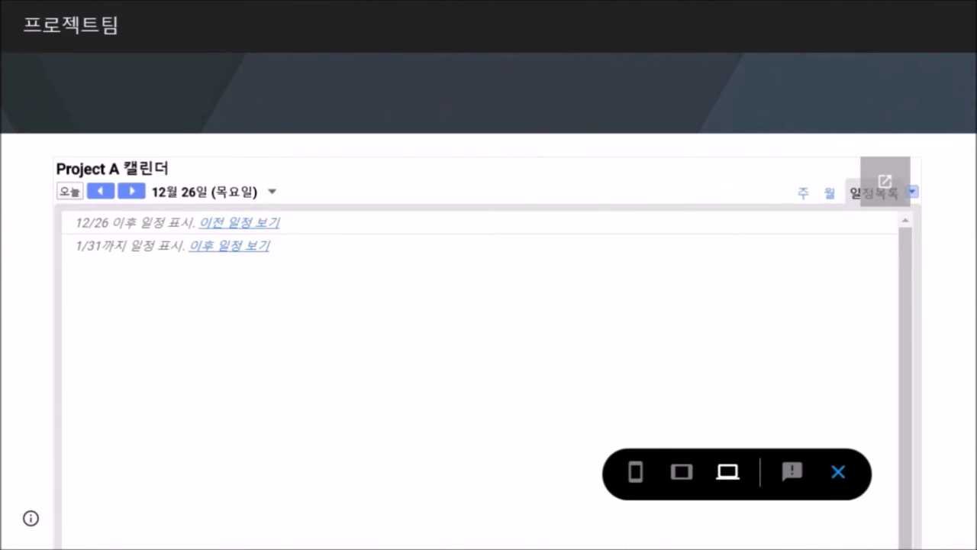
left_click(830, 193)
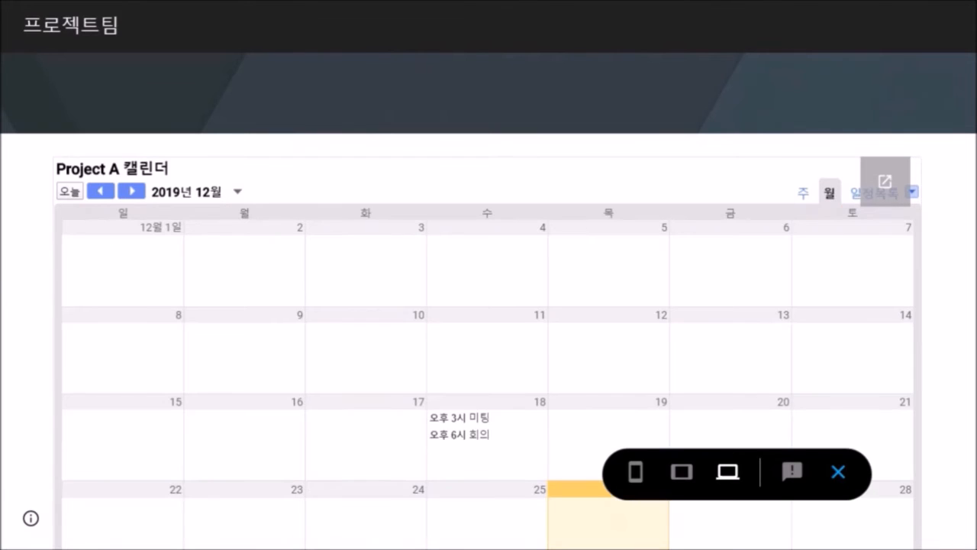
left_click(839, 471)
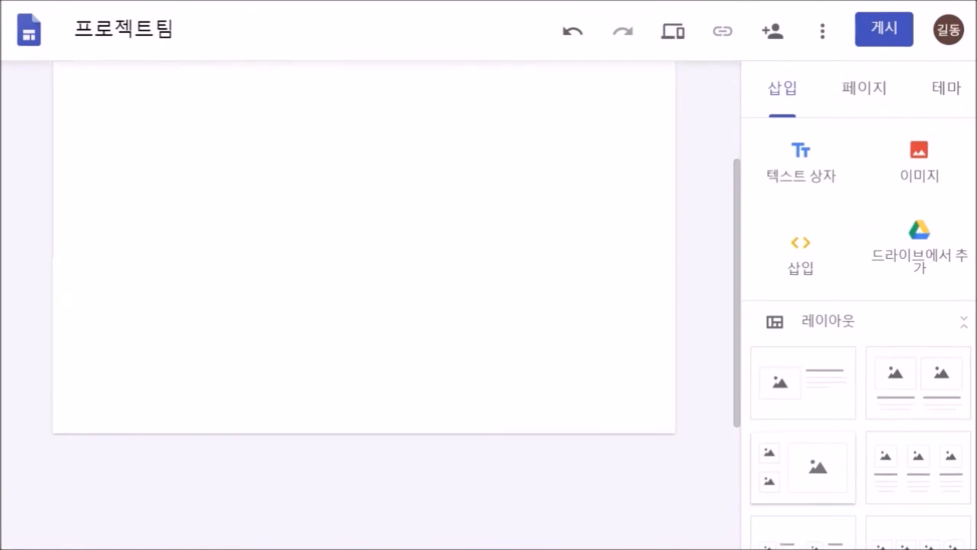
left_click(800, 254)
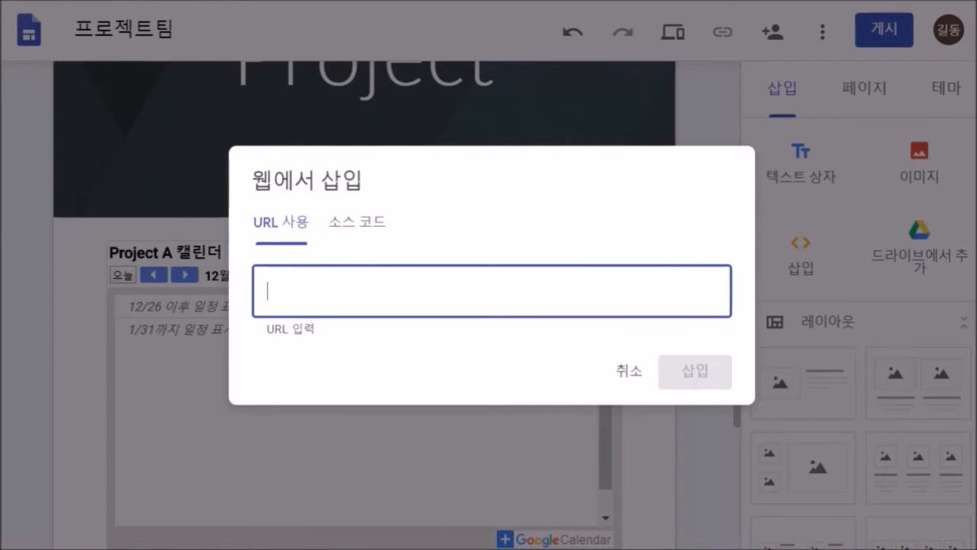
left_click(357, 222)
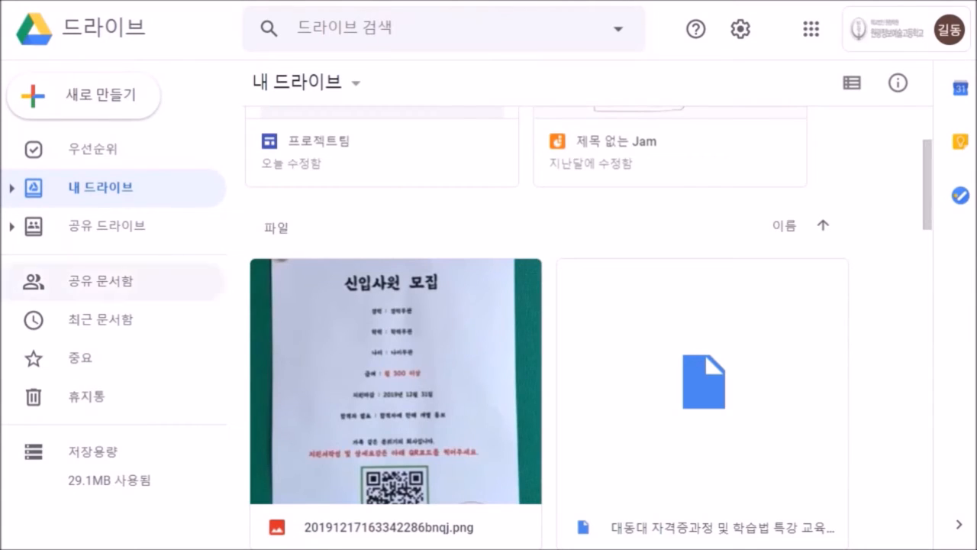
- Open the 공유드라이브(프로젝트) shared drive and look over its 참고자료 folder and files
left_click(107, 226)
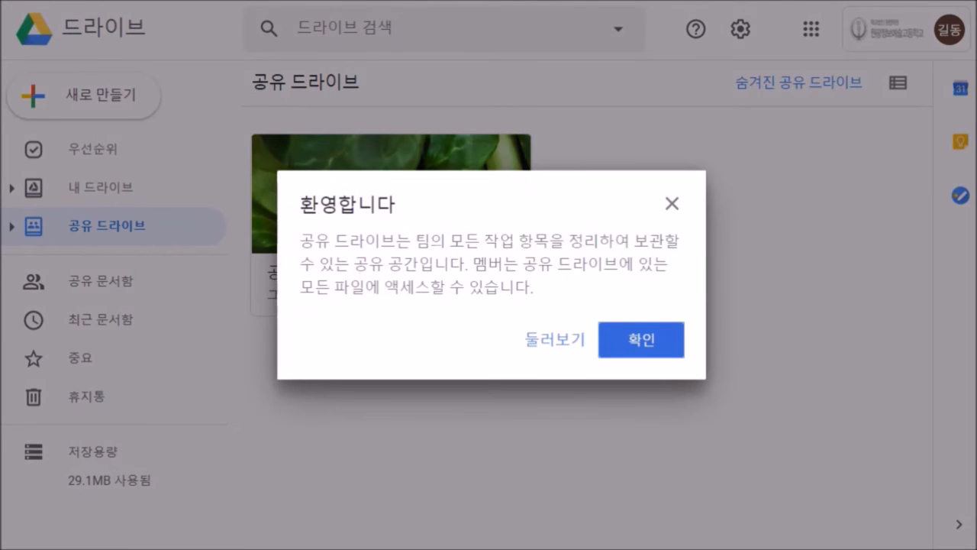
left_click(641, 340)
double_click(391, 229)
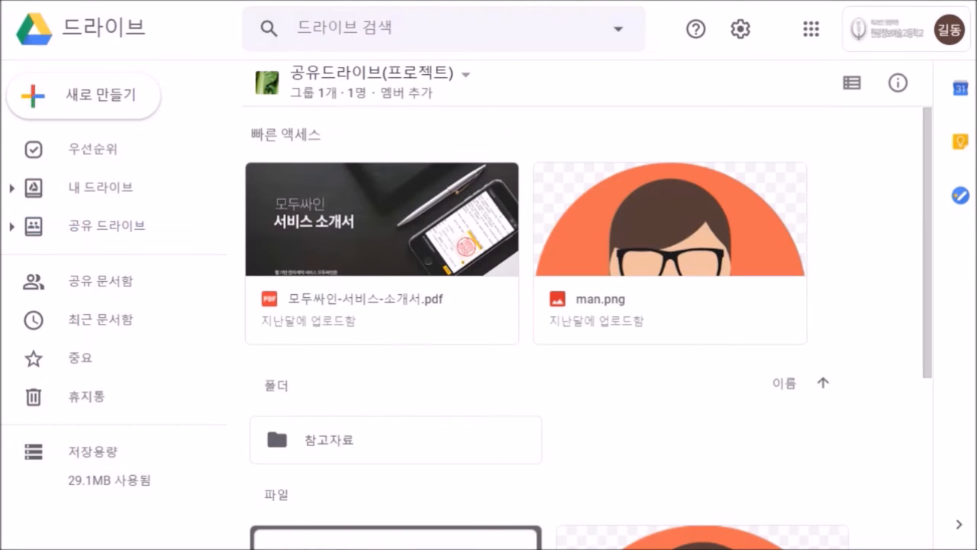
scroll(275, 227, "down", 4)
scroll(591, 327, "up", 4)
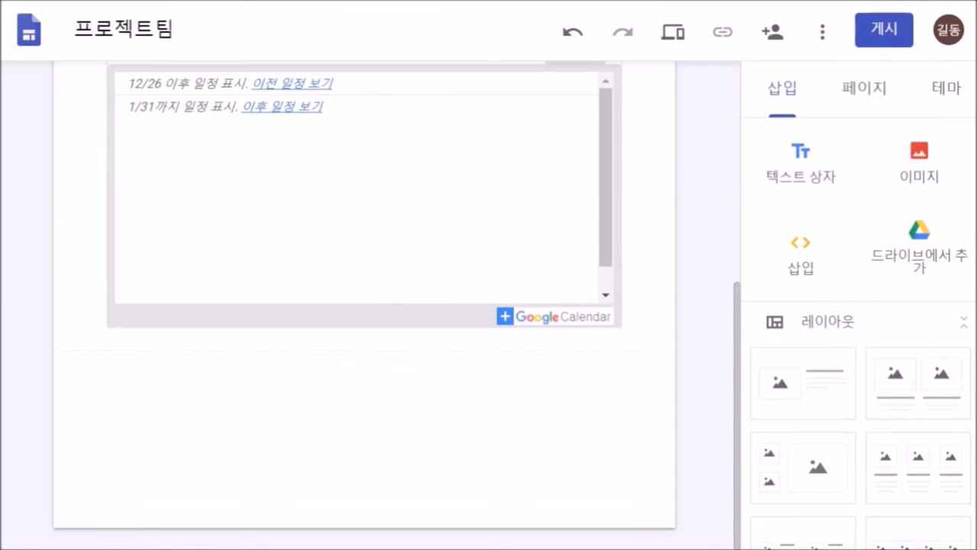
scroll(364, 305, "up", 5)
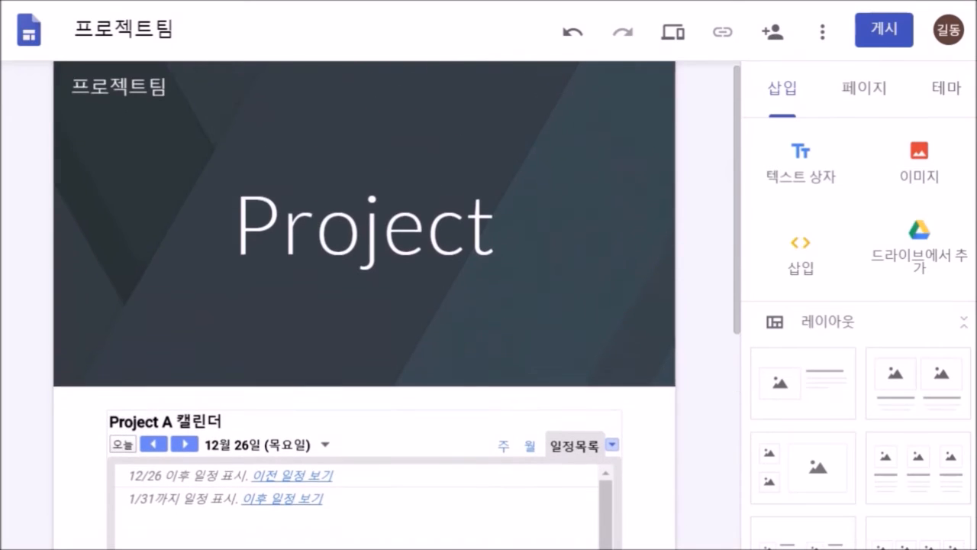
- Insert the 공유드라이브(프로젝트) shared drive below the calendar and stretch it to page width
scroll(364, 305, "down", 3)
scroll(365, 305, "down", 1)
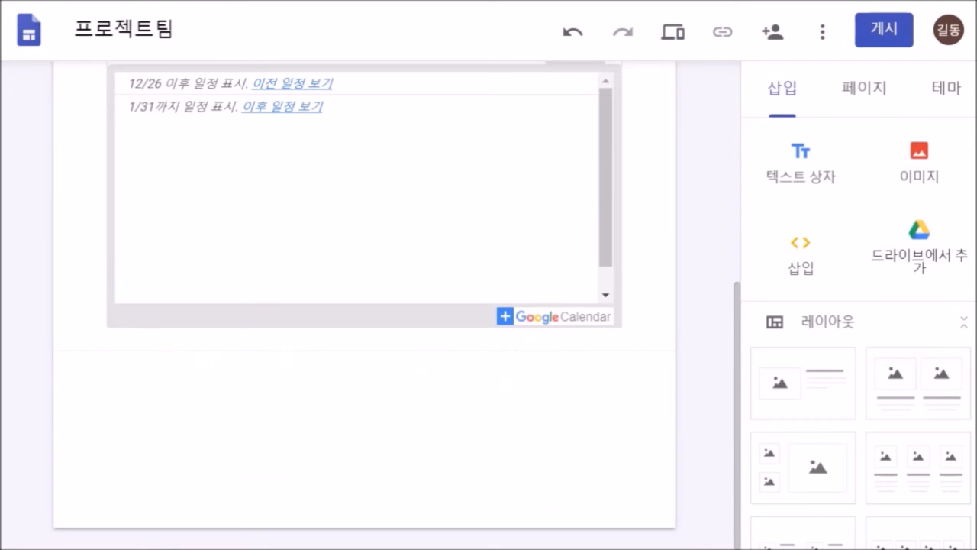
left_click(920, 245)
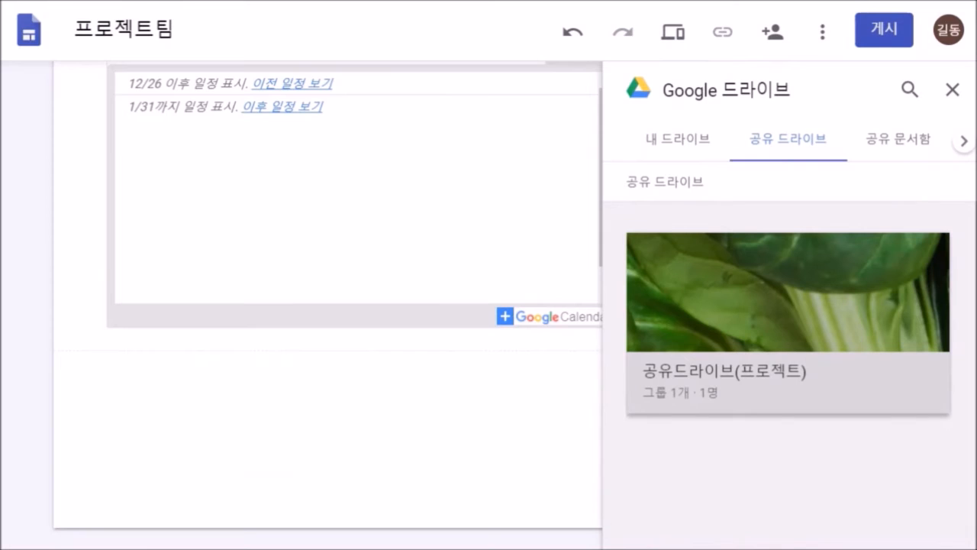
left_click(788, 324)
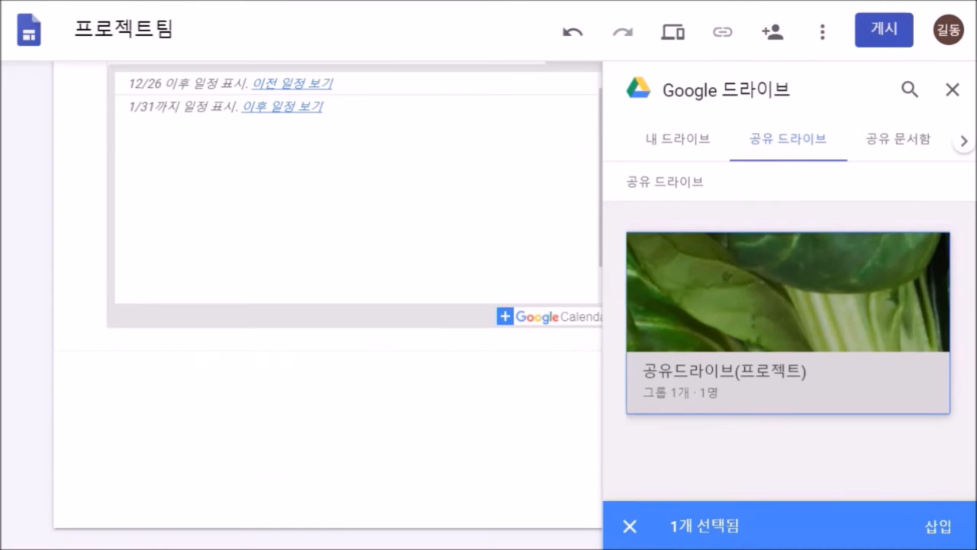
left_click(938, 526)
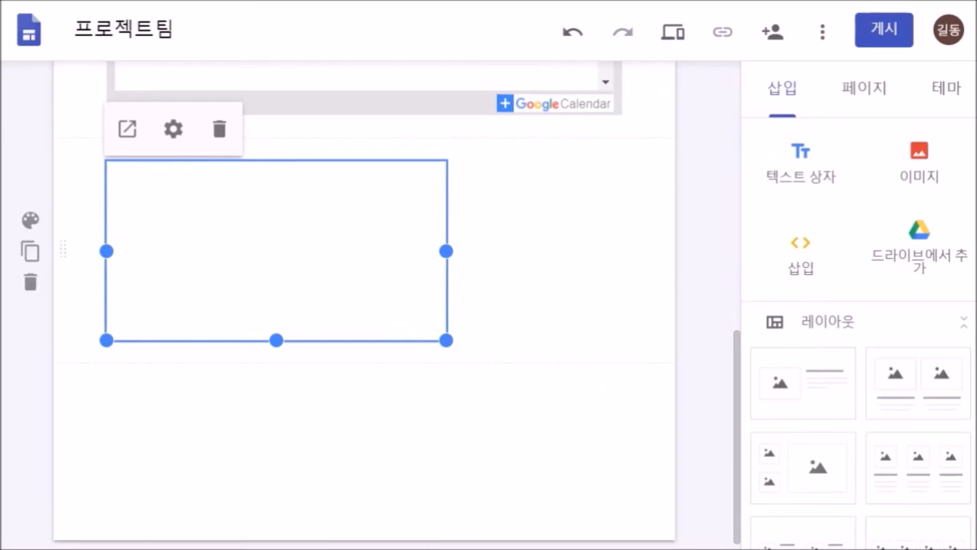
left_click_drag(445, 340, 623, 418)
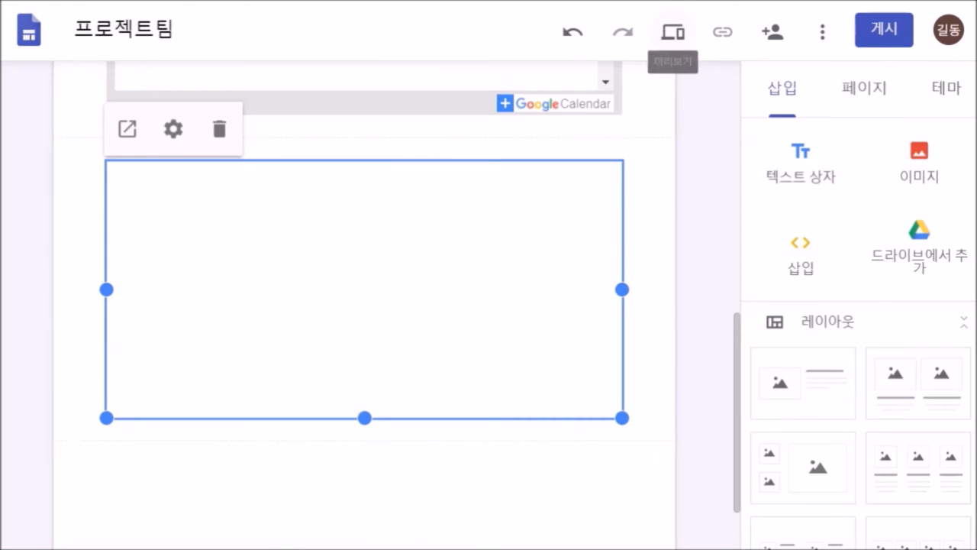
- Preview the page, open man.png from the embedded Drive file list, then close it
left_click(672, 32)
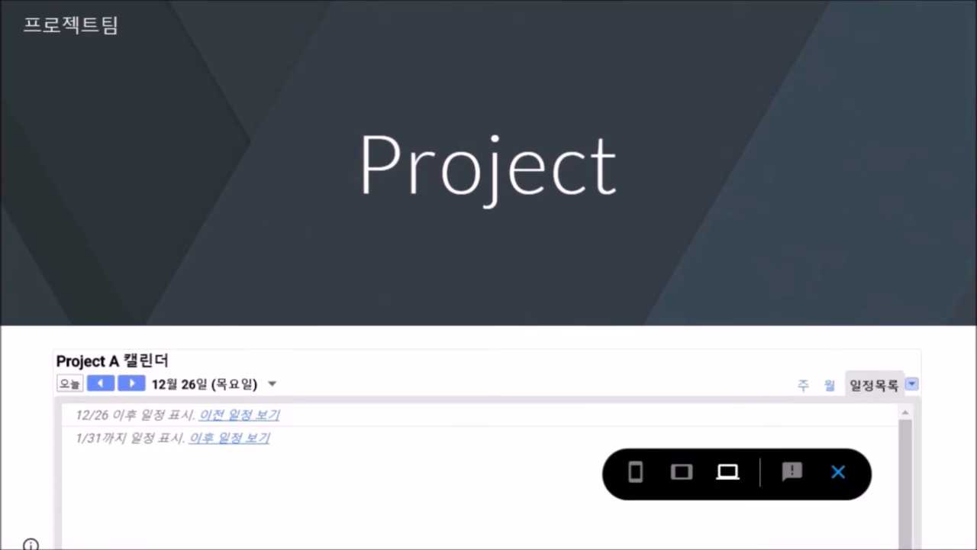
scroll(489, 343, "down", 1)
scroll(489, 343, "down", 3)
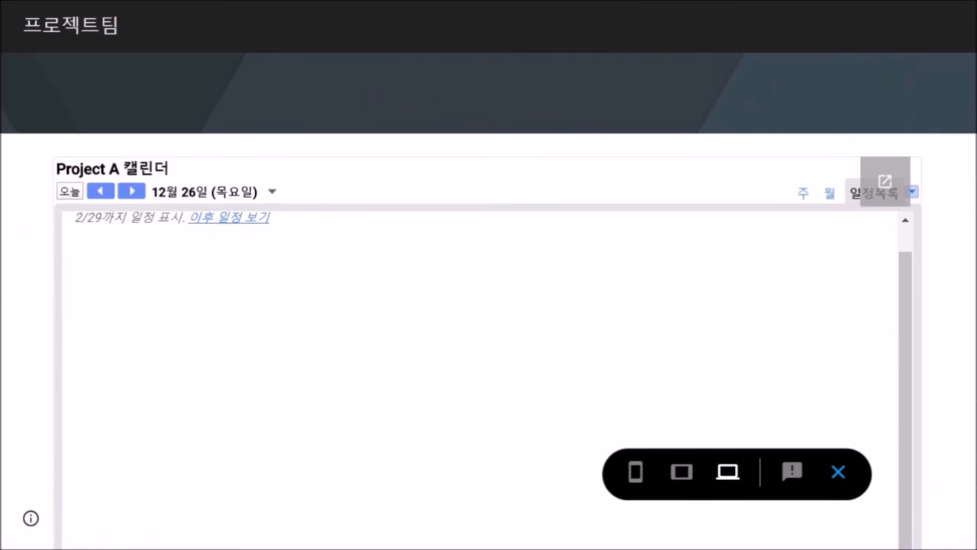
scroll(489, 370, "down", 6)
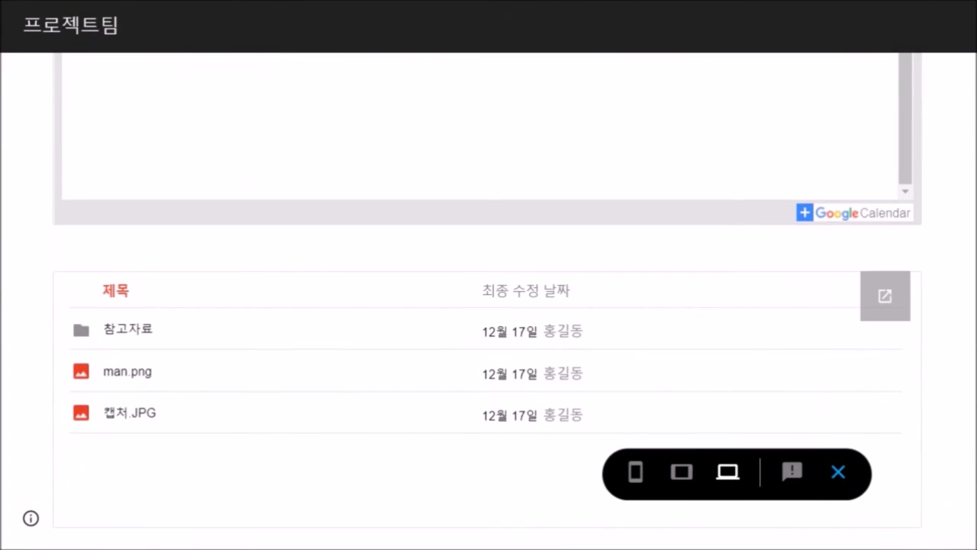
left_click(127, 371)
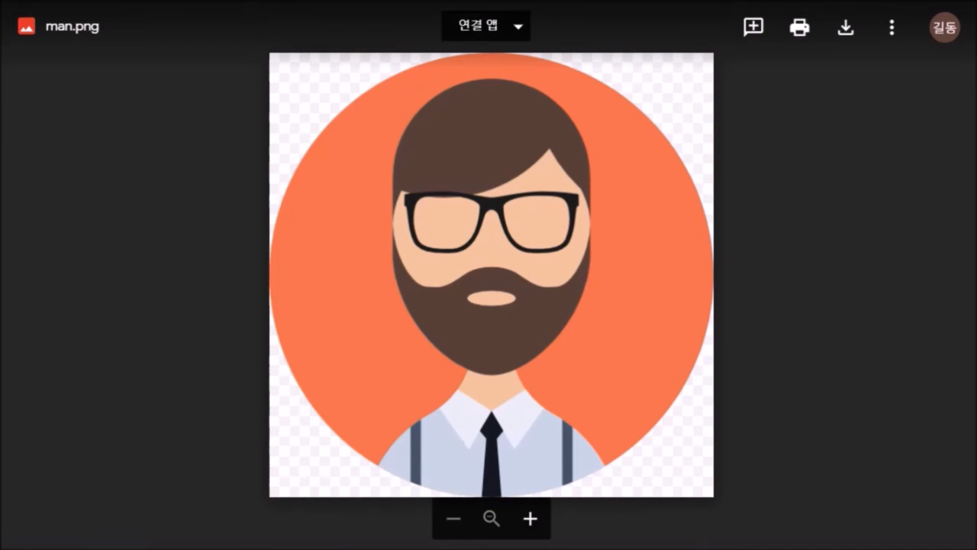
key("ctrl+w")
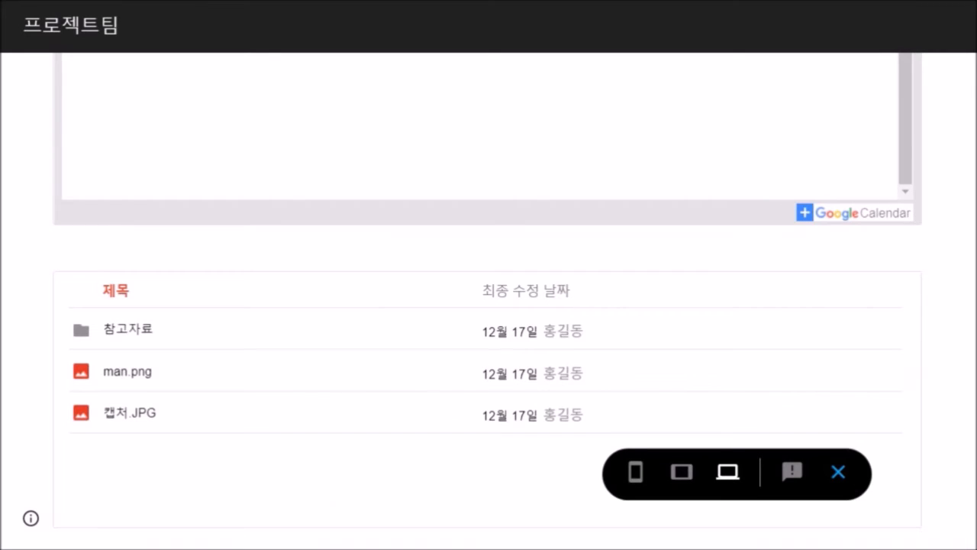
- Scroll the 프로젝트팀 site page around the 회의실 예약 banner
scroll(489, 413, "up", 4)
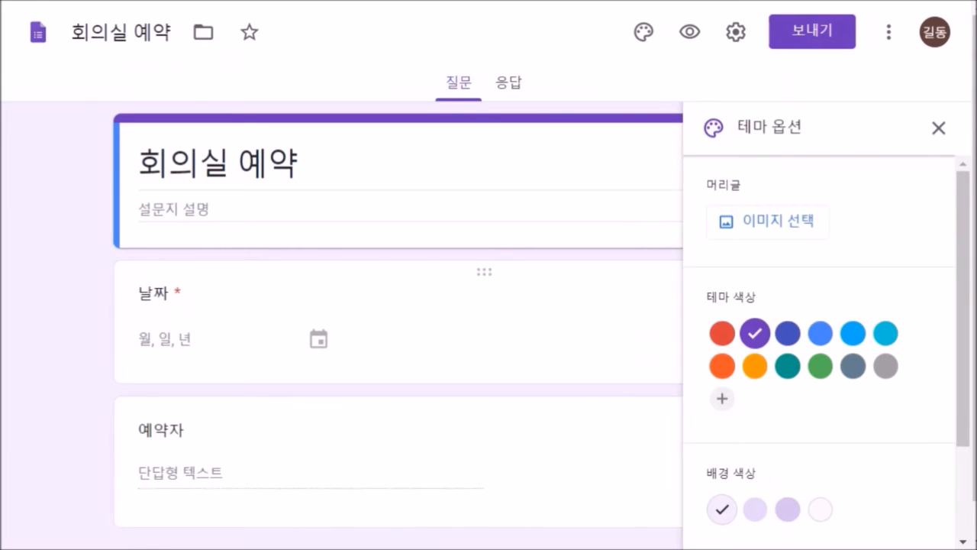
scroll(397, 305, "down", 1)
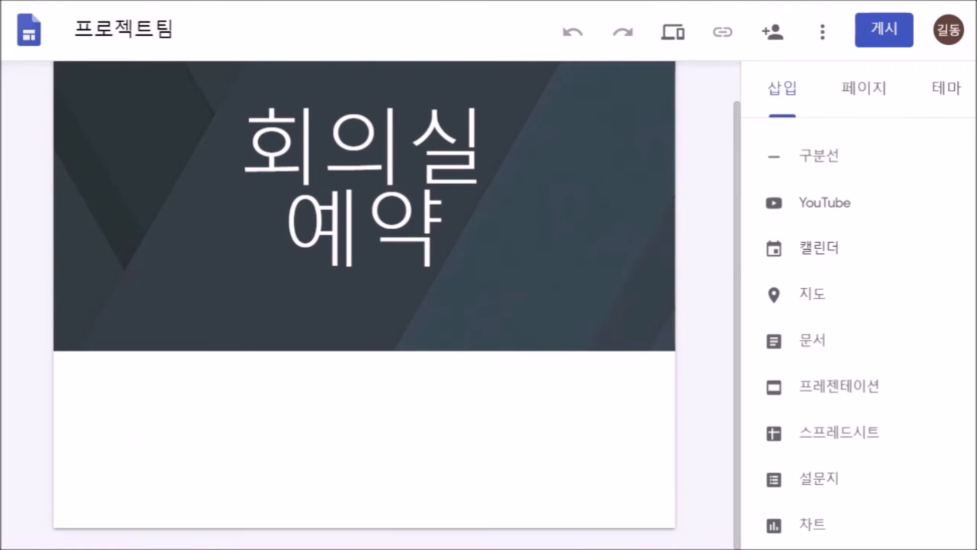
- Embed the 프로젝트 회의실 calendar below the 회의실 예약 banner and enlarge its box
left_click(818, 248)
left_click(726, 271)
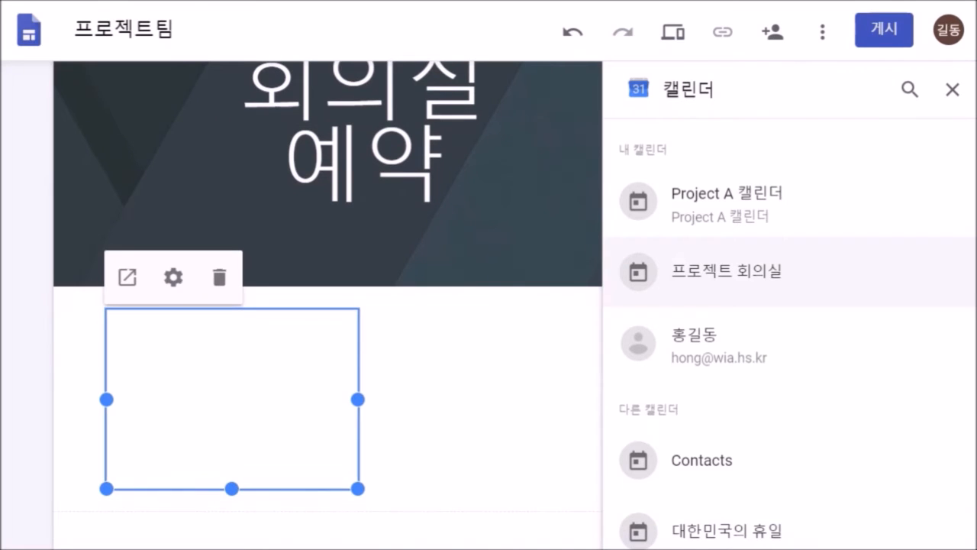
scroll(725, 271, "down", 2)
scroll(458, 412, "down", 3)
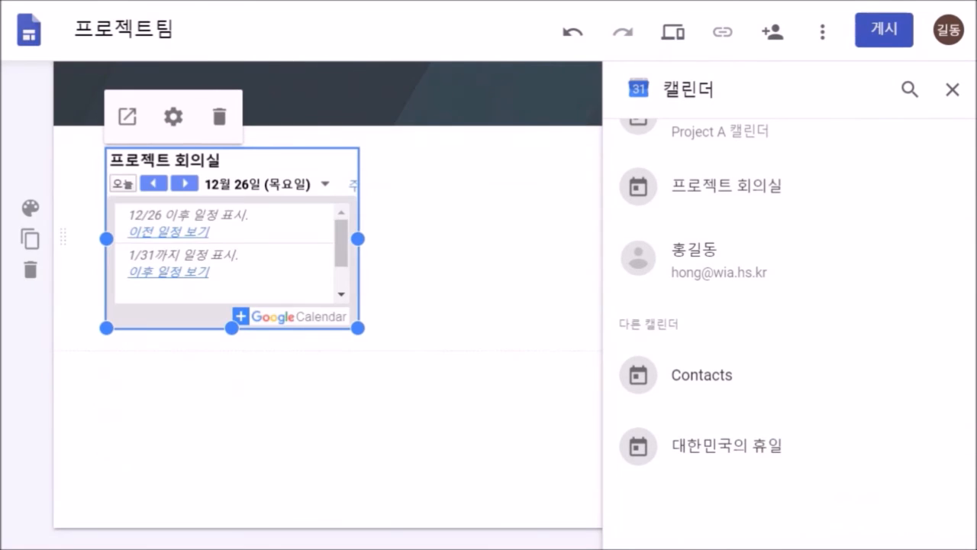
left_click_drag(358, 328, 578, 462)
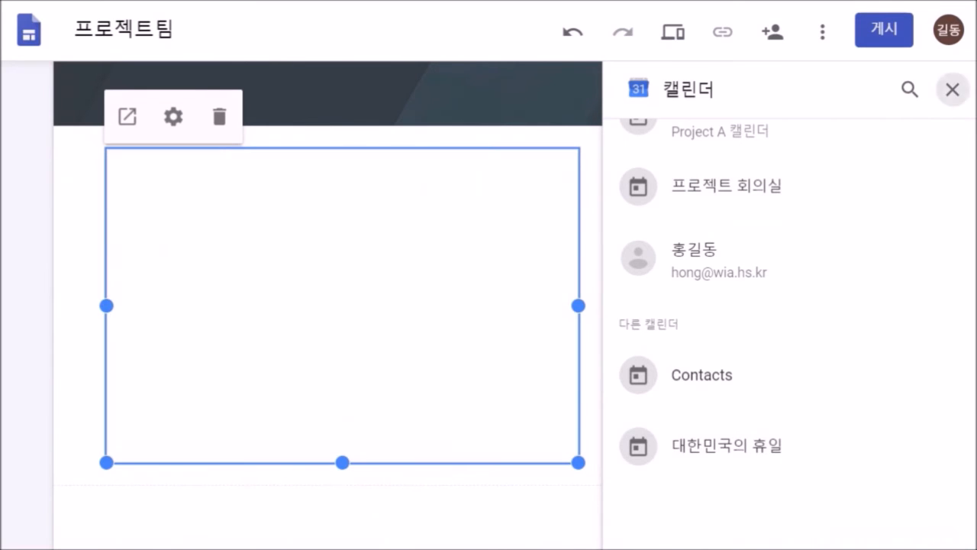
left_click(953, 89)
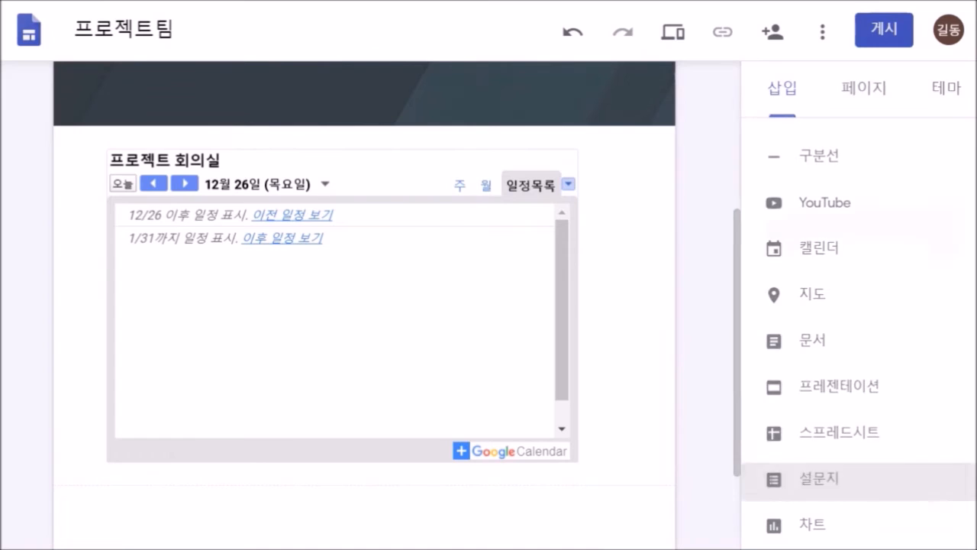
- Insert the 회의실 예약 booking form onto the page below the room calendar
left_click(813, 479)
left_click(726, 285)
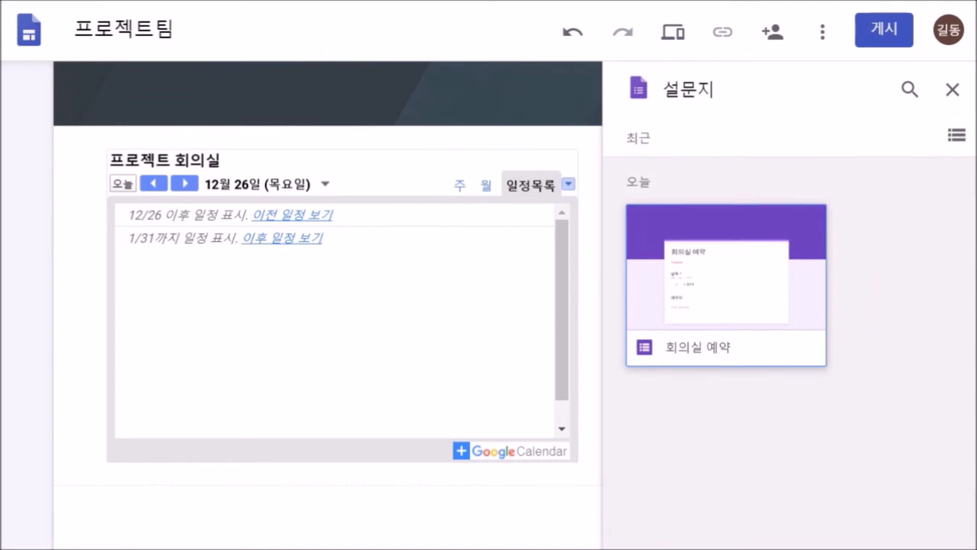
double_click(726, 285)
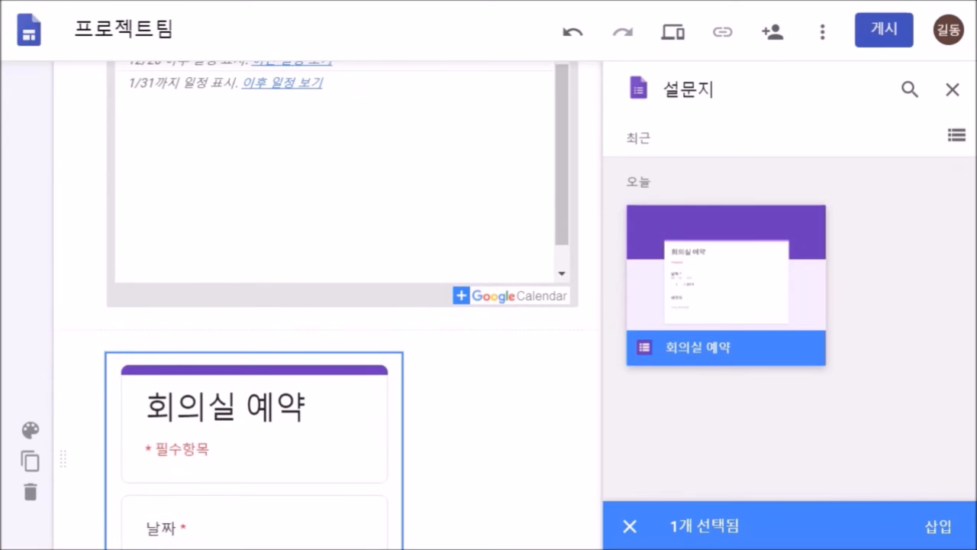
left_click(953, 89)
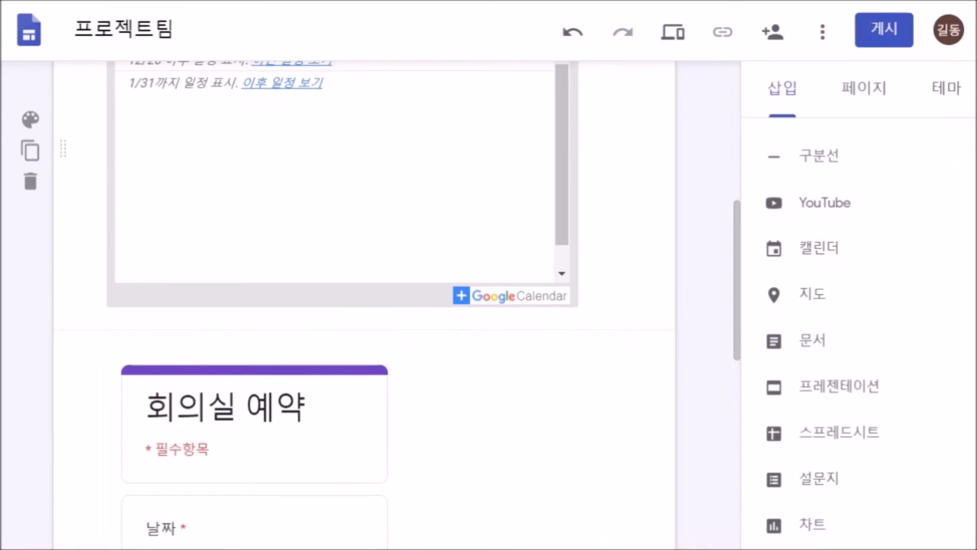
- Widen the calendar embed further and preview the site as visitors see it
left_click(342, 183)
left_click_drag(579, 307, 622, 306)
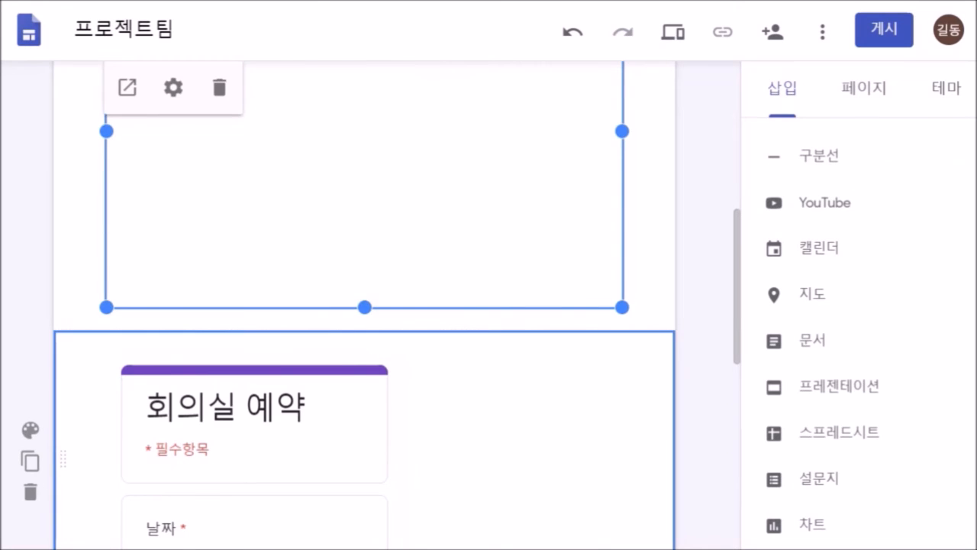
scroll(364, 343, "down", 3)
scroll(364, 344, "down", 2)
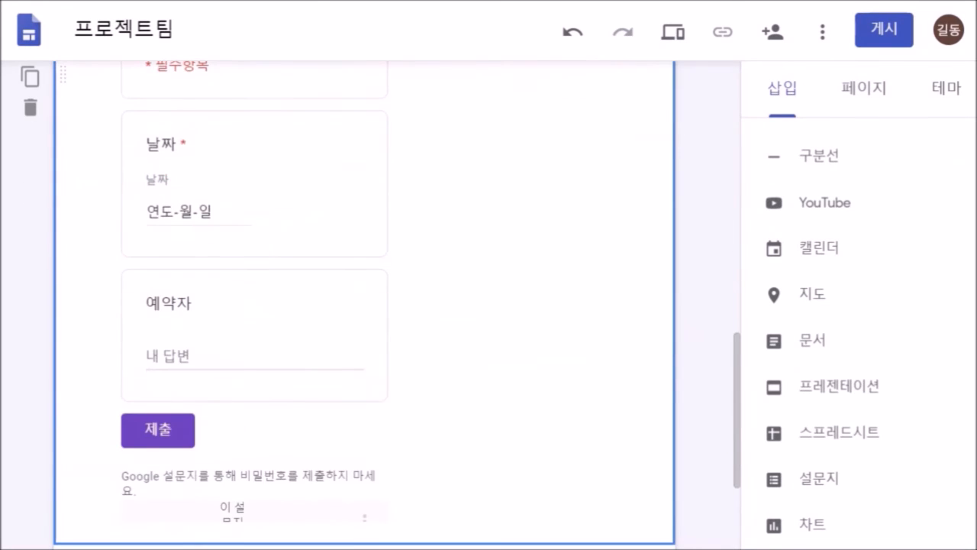
scroll(364, 344, "down", 1)
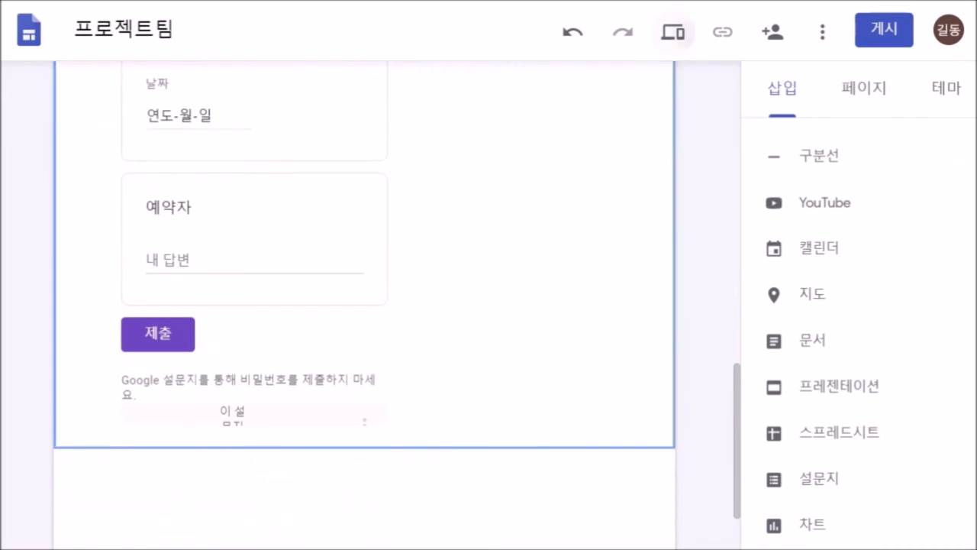
left_click(673, 32)
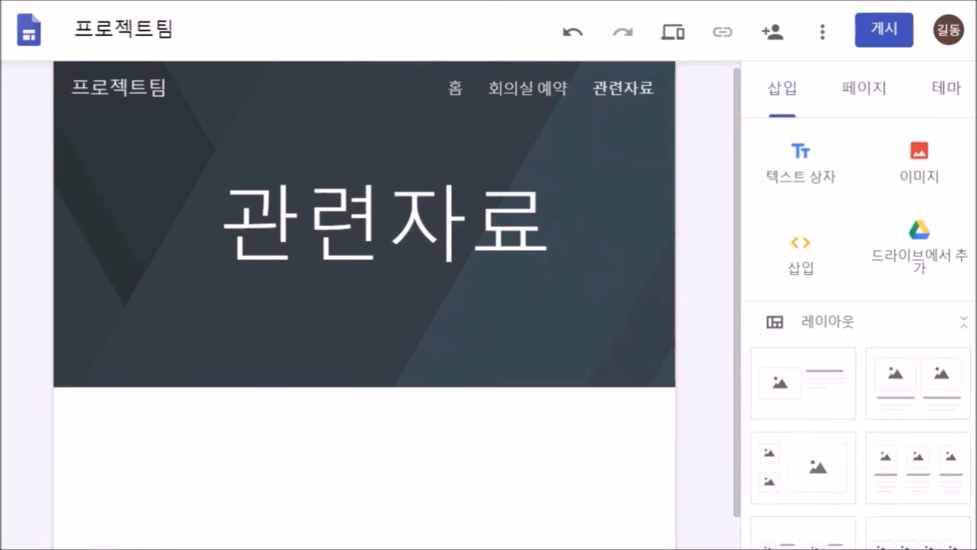
- Insert the man.png picture from Google Drive onto the 관련자료 page
scroll(364, 306, "down", 1)
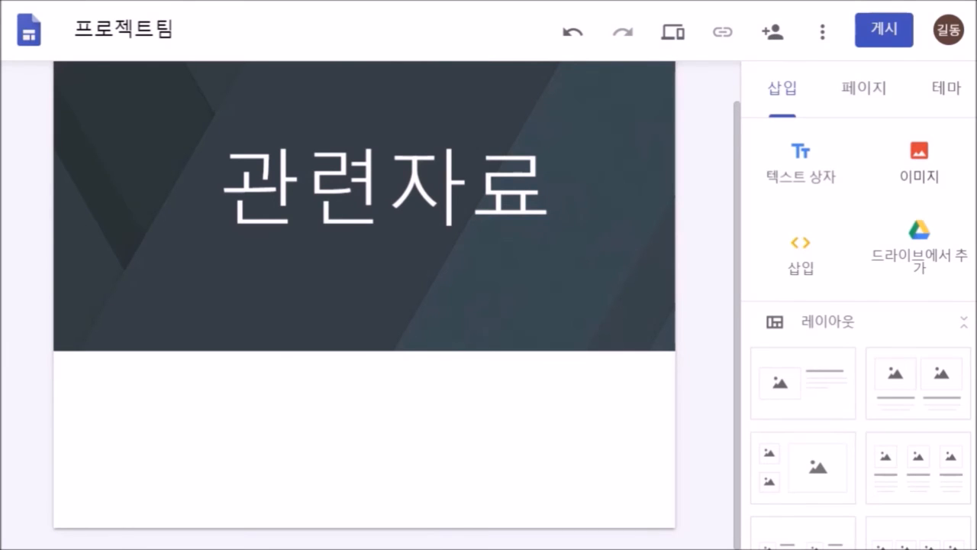
left_click(919, 163)
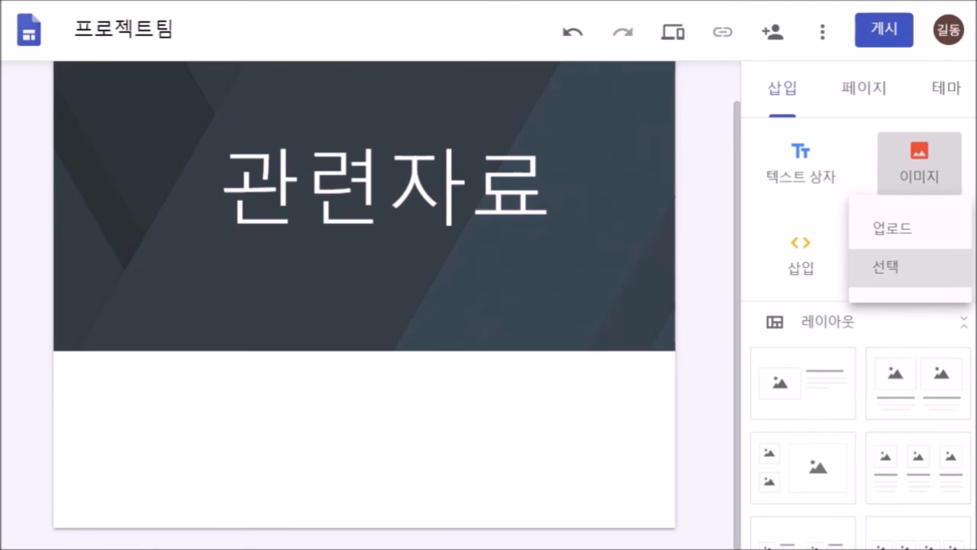
left_click(885, 266)
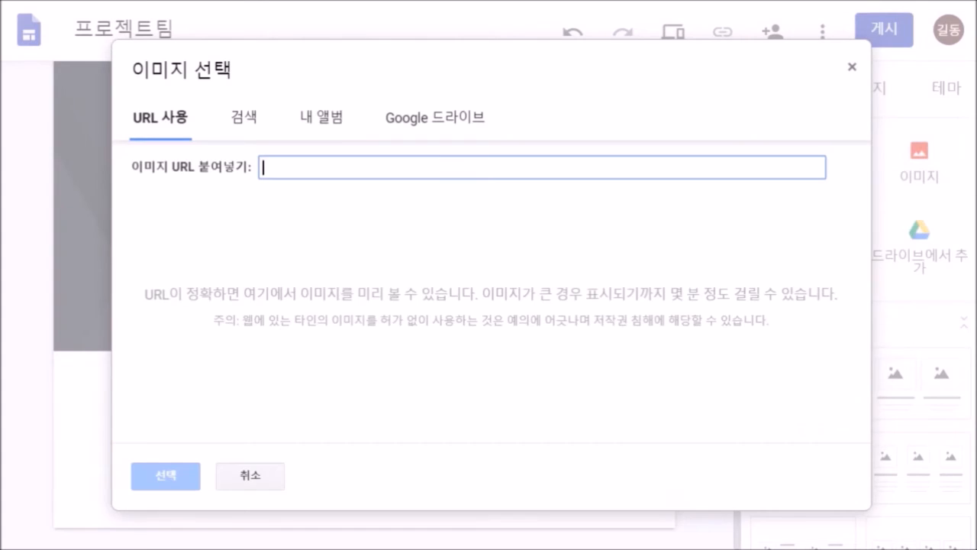
left_click(435, 118)
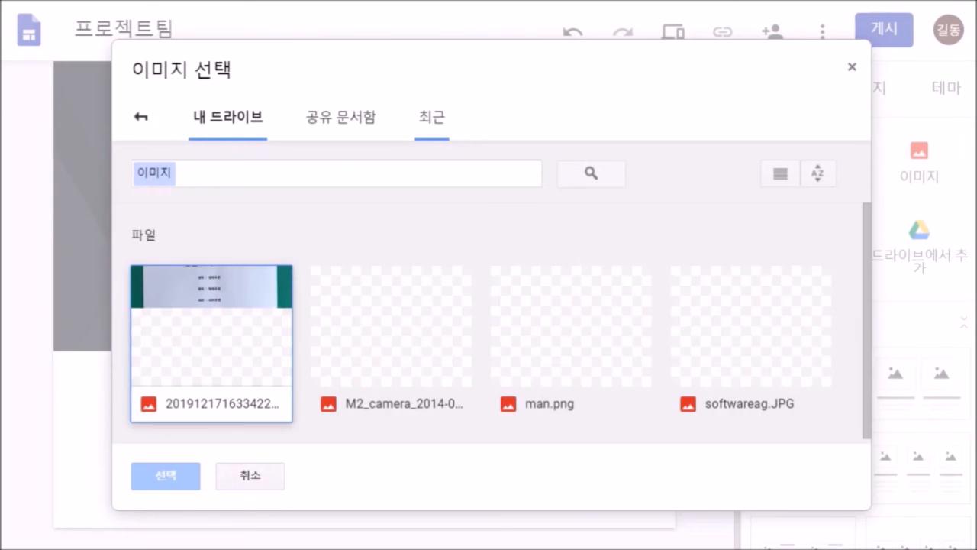
left_click(572, 343)
left_click(165, 476)
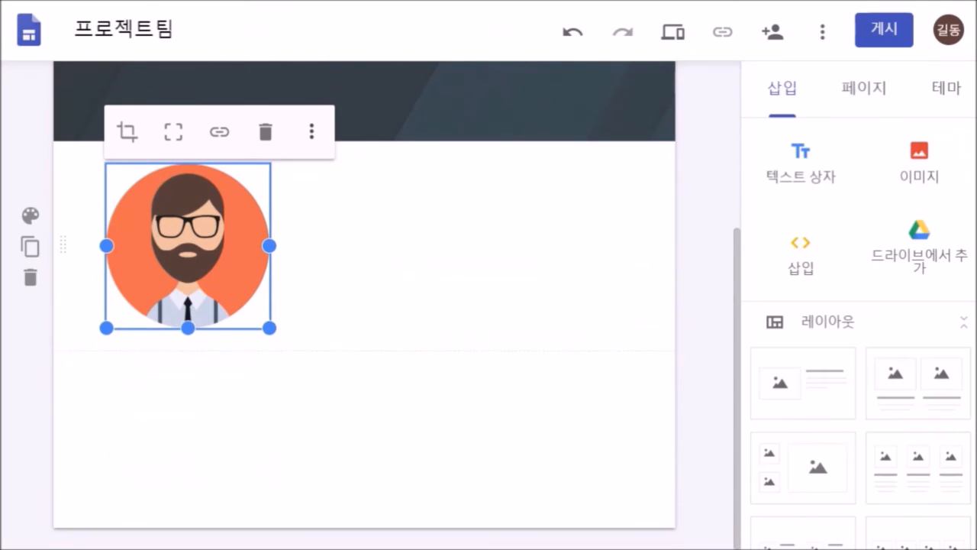
- Link the man.png picture to the shared Drive folder address
left_click(219, 132)
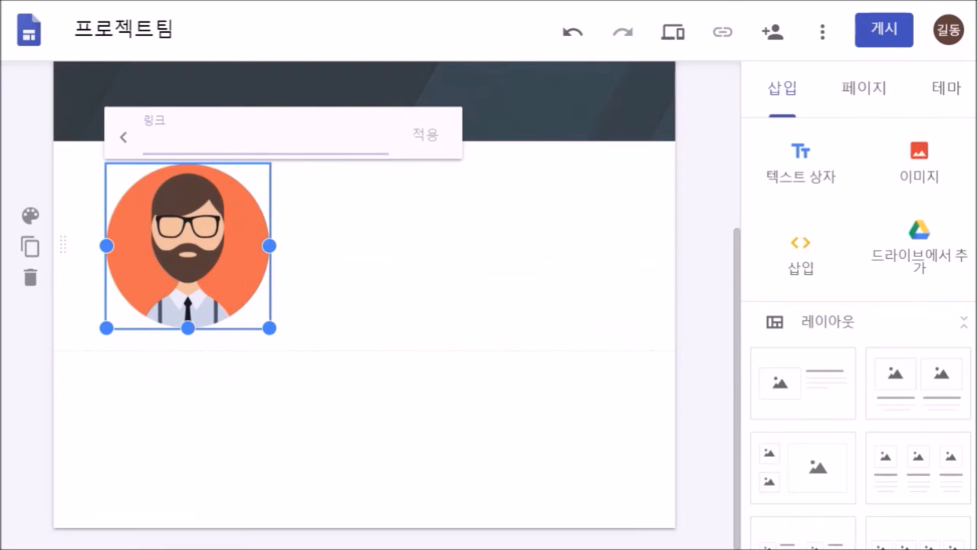
left_click(227, 141)
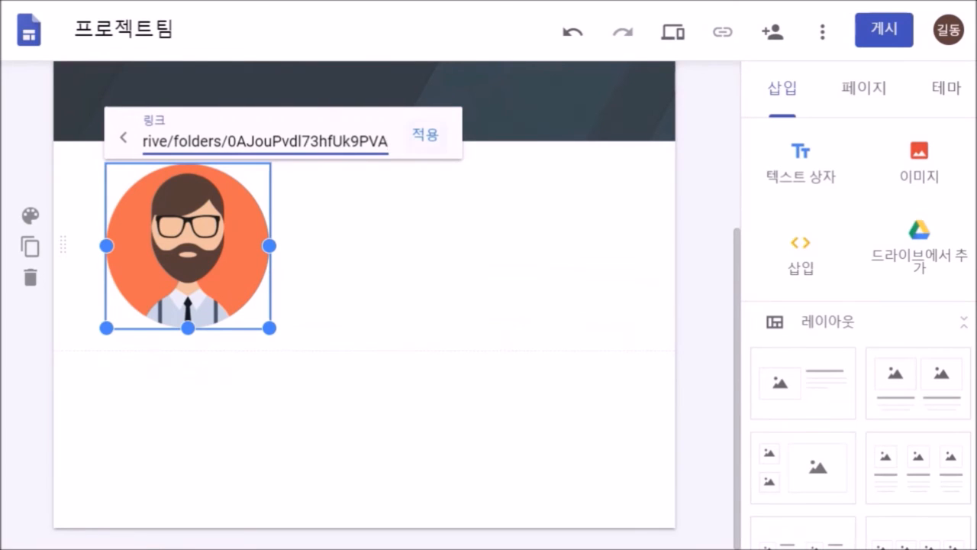
key("Return")
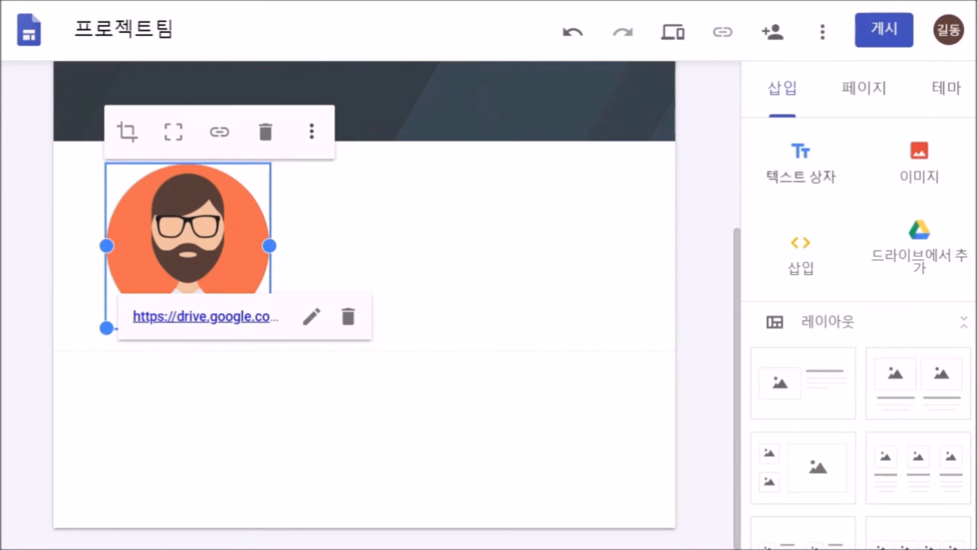
- Add a 공유 드라이브 text box below the picture, linked to the shared Drive folder
left_click(801, 162)
type("ㄱ")
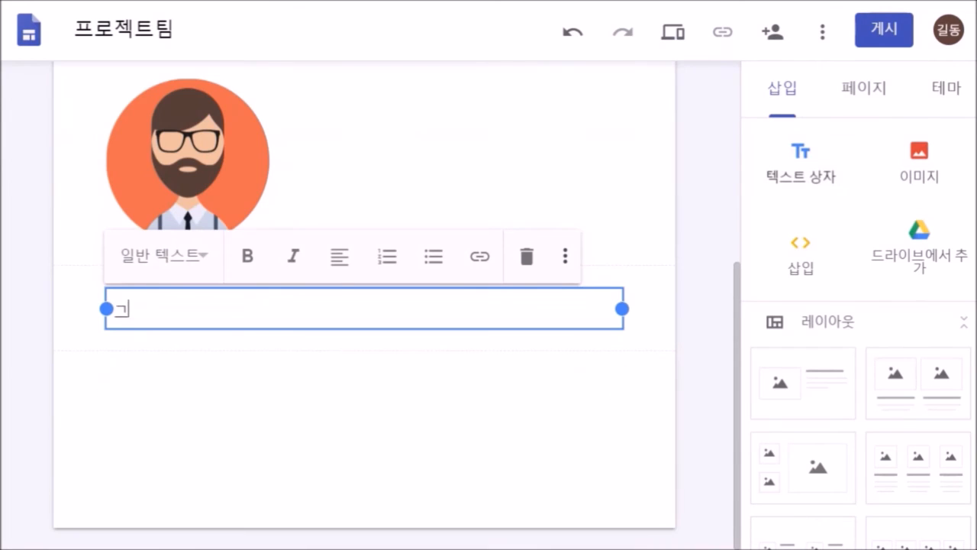
type("공유 드래")
type("이브")
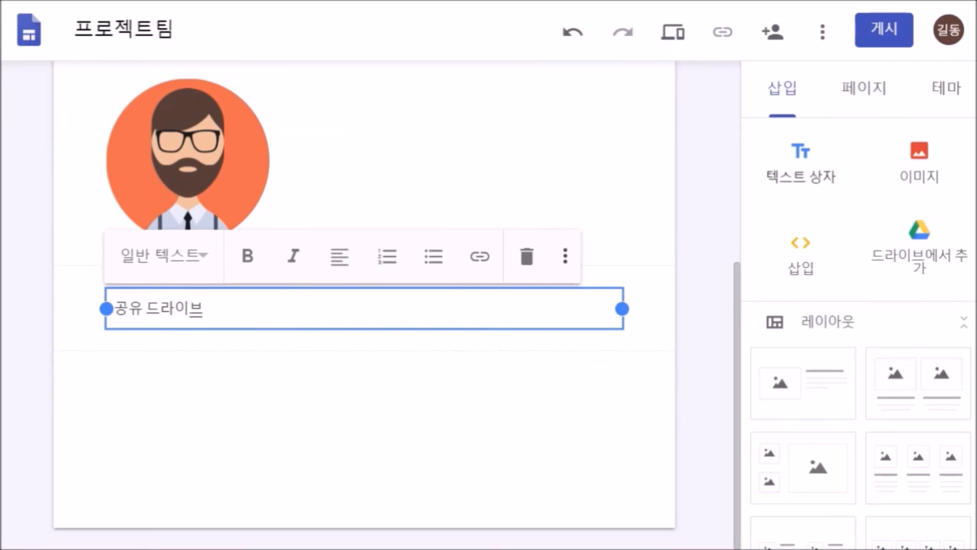
key("ctrl+a")
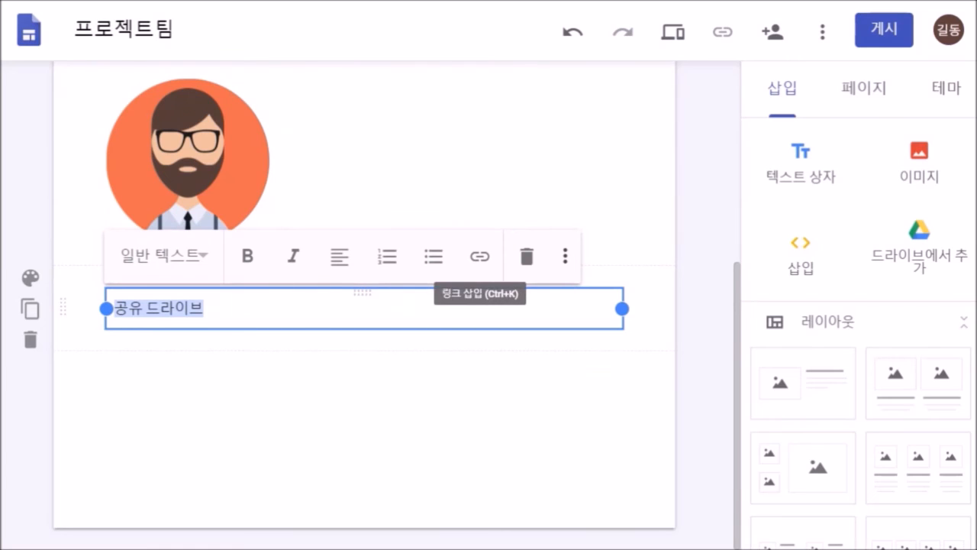
left_click(479, 257)
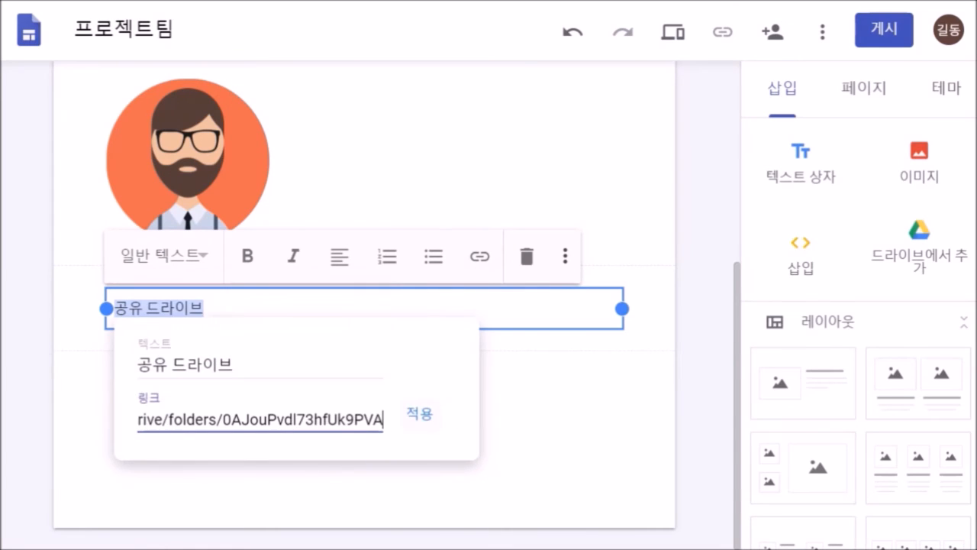
left_click(418, 413)
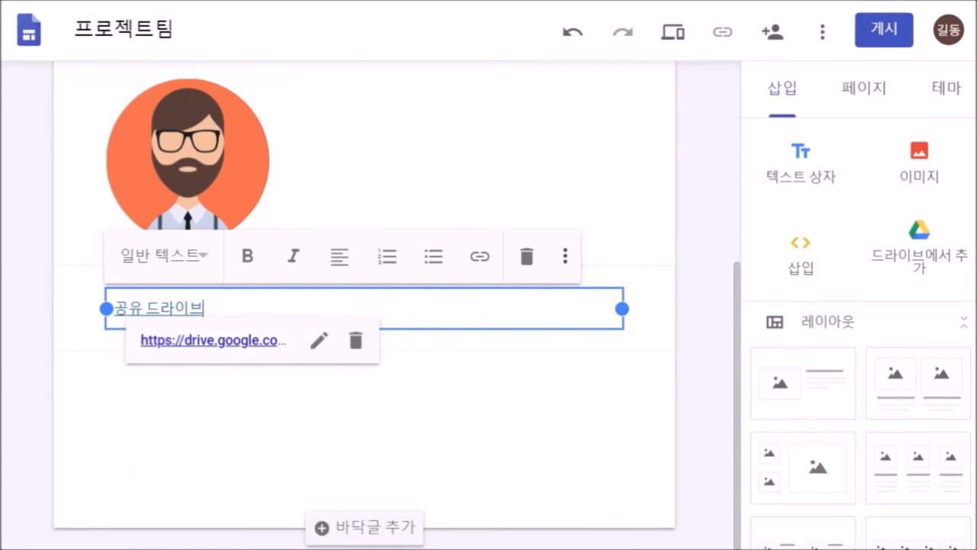
left_click(418, 427)
scroll(859, 328, "down", 3)
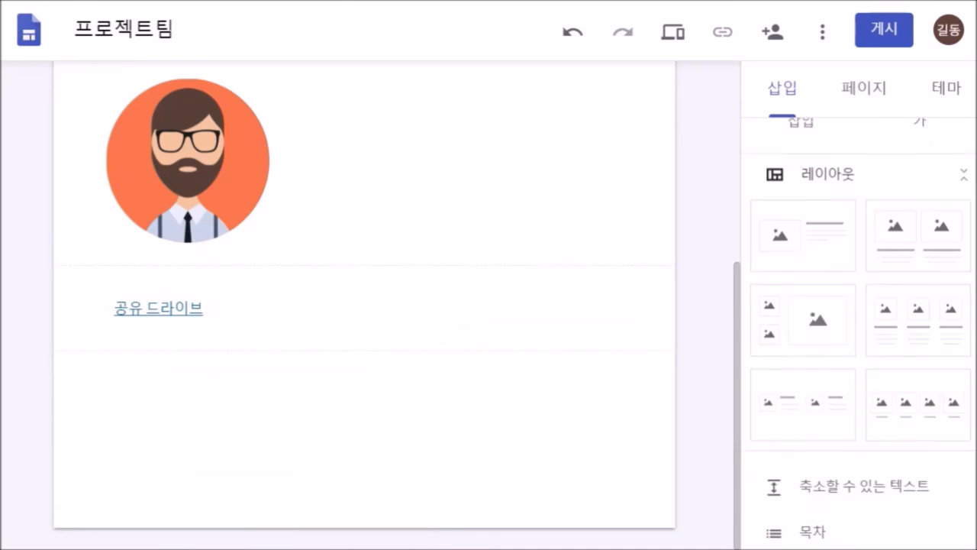
scroll(859, 328, "down", 3)
- Insert a button named 공유드라이브 and move on to its link field
left_click(812, 387)
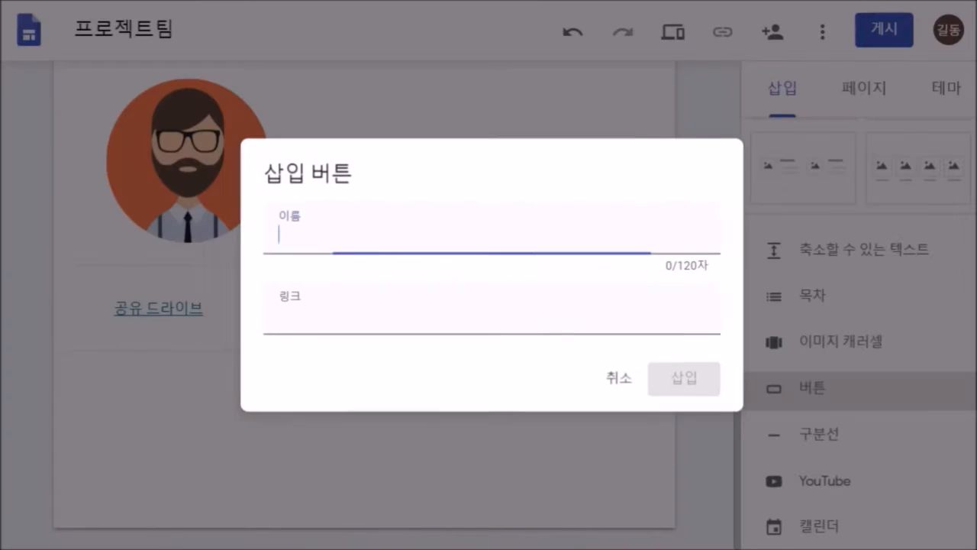
type("공")
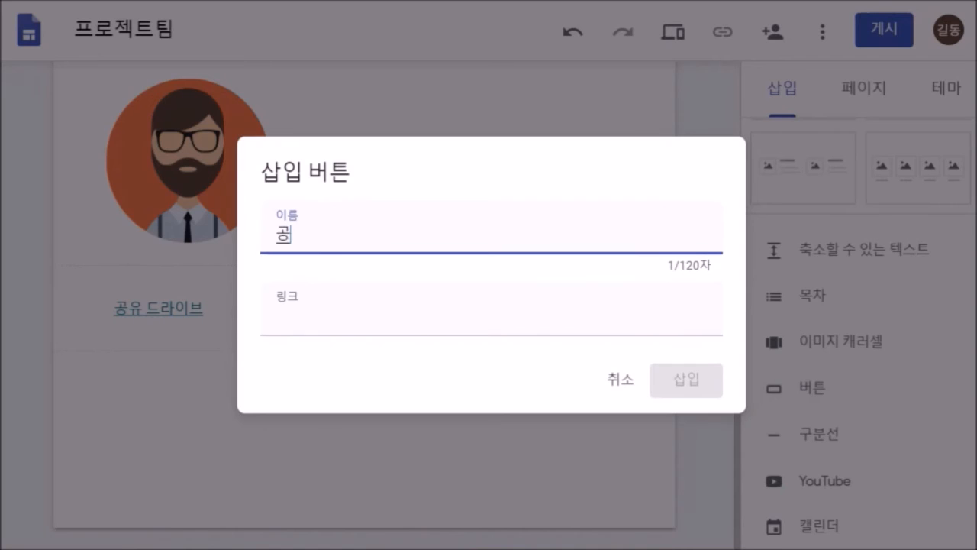
type("유드라이브")
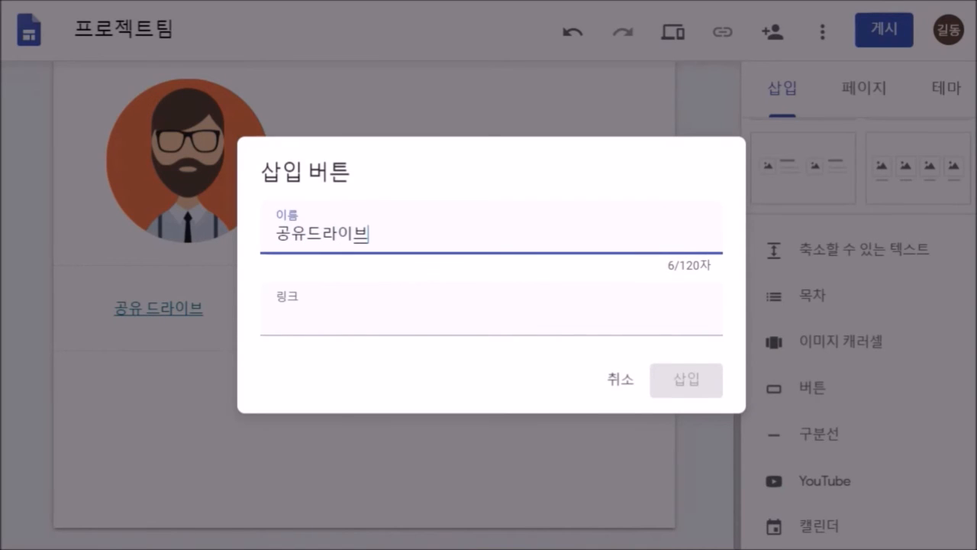
left_click(278, 312)
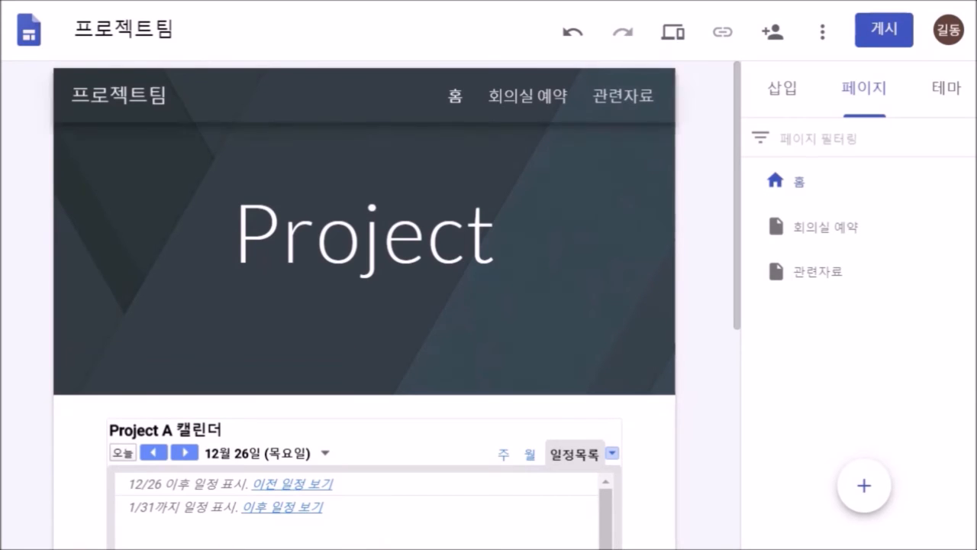
scroll(364, 305, "down", 5)
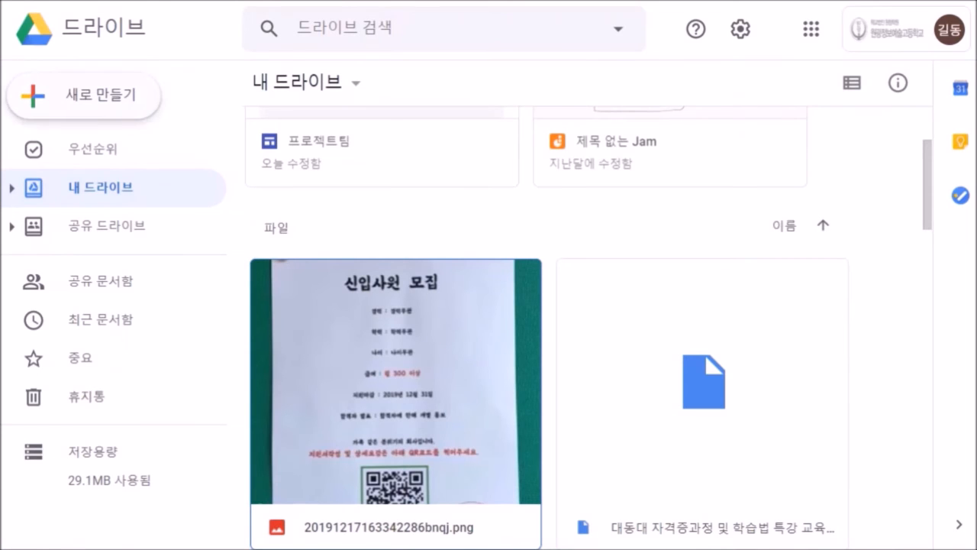
- Create a 프로젝트 산출물 folder in My Drive
left_click(84, 95)
left_click(83, 101)
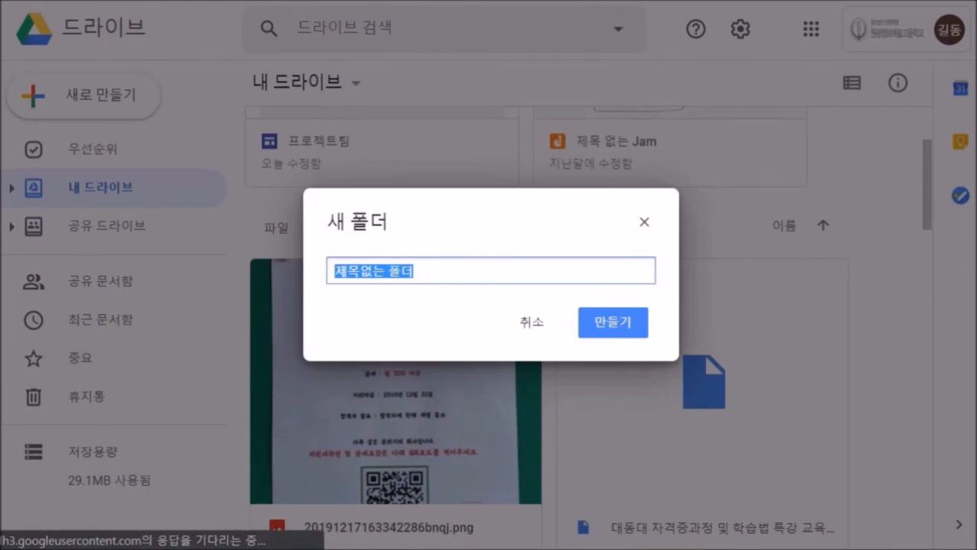
type("ㅅ")
key("BackSpace")
type("프로젝트 산치")
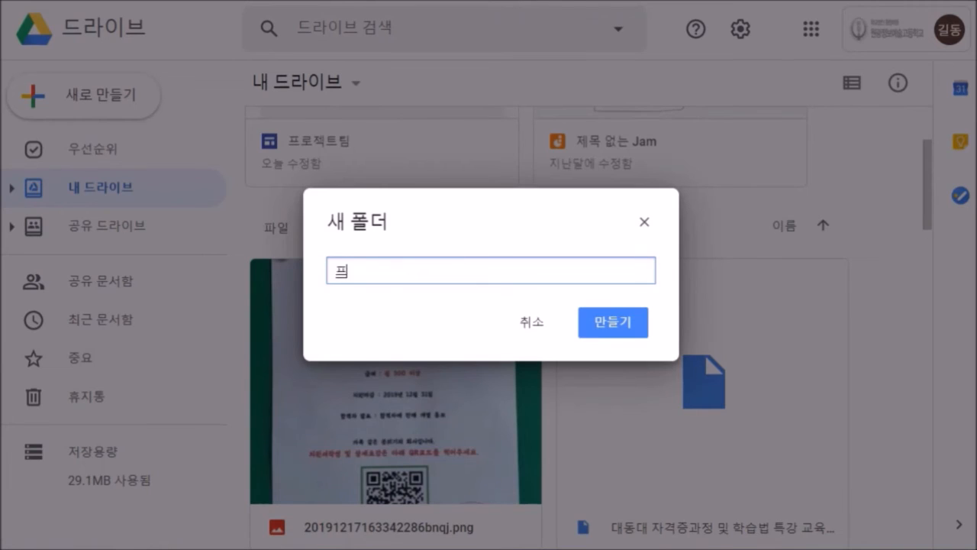
type("ㄹ물")
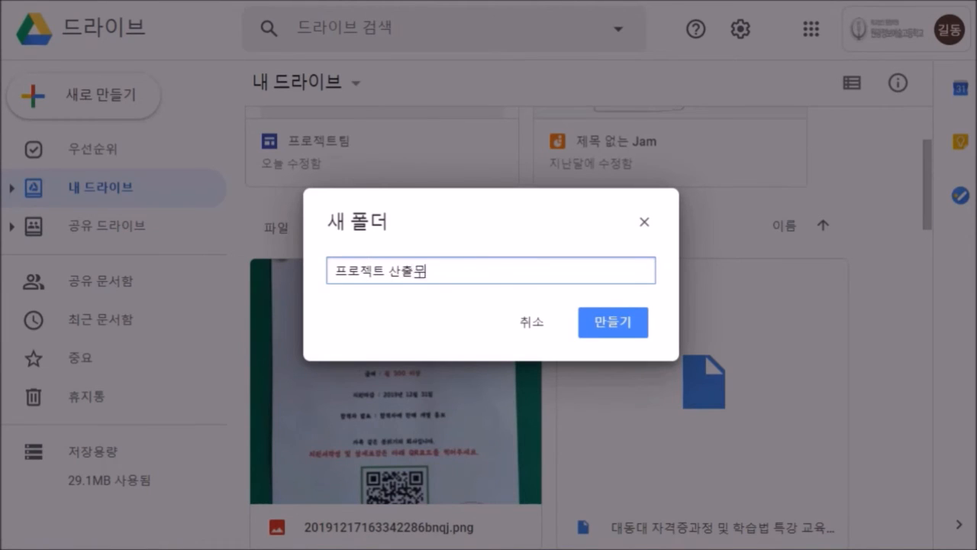
key("Return")
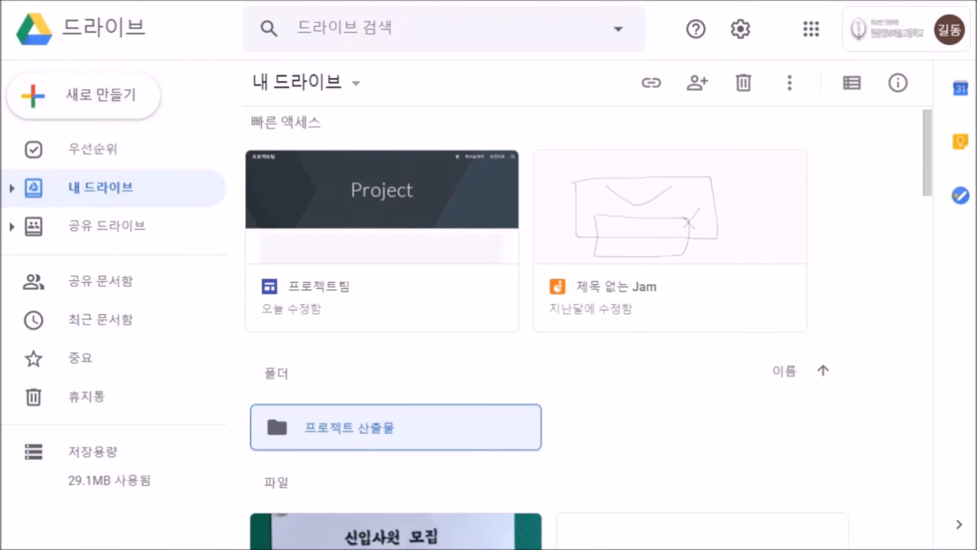
- Create a 관련자료 folder inside the 공유드라이브(프로젝트) shared drive
left_click(107, 225)
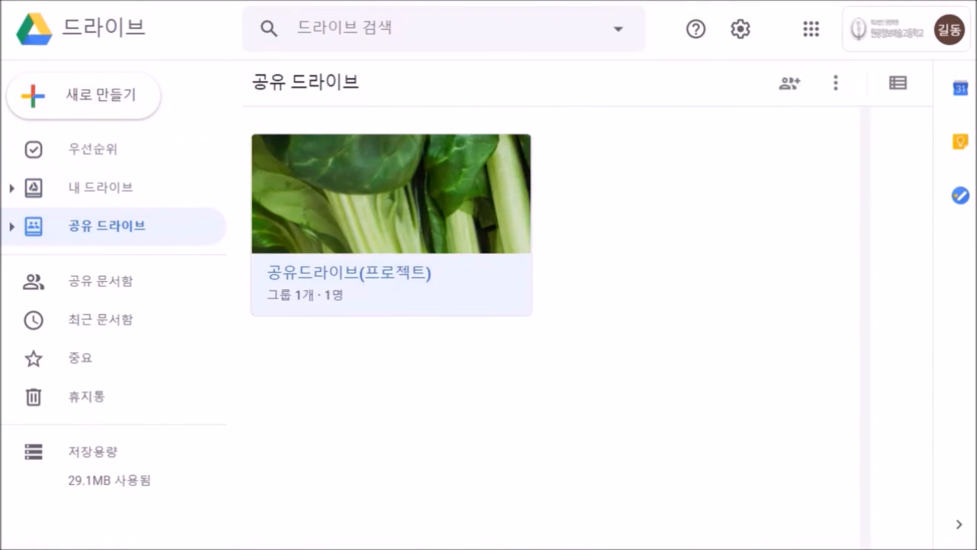
left_click(305, 272)
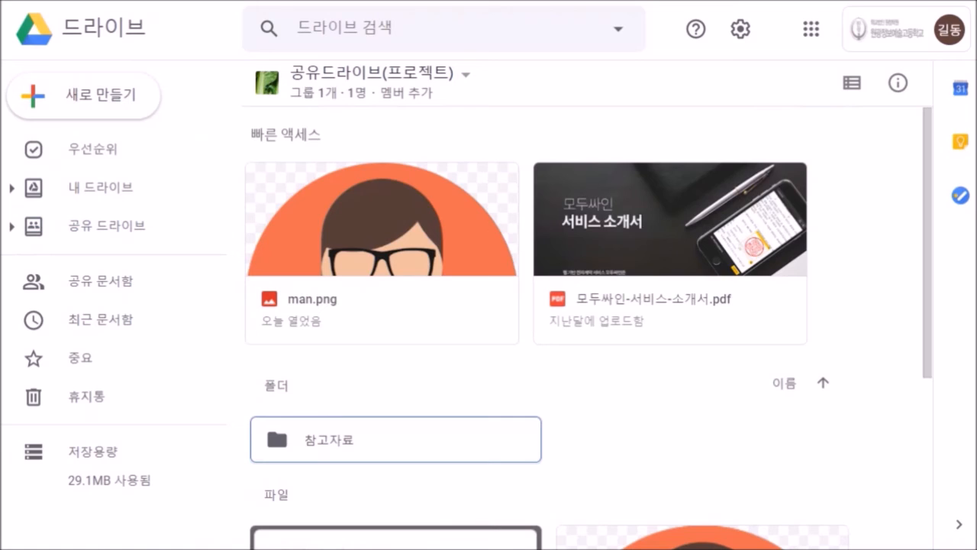
key("shift+f")
type("괩")
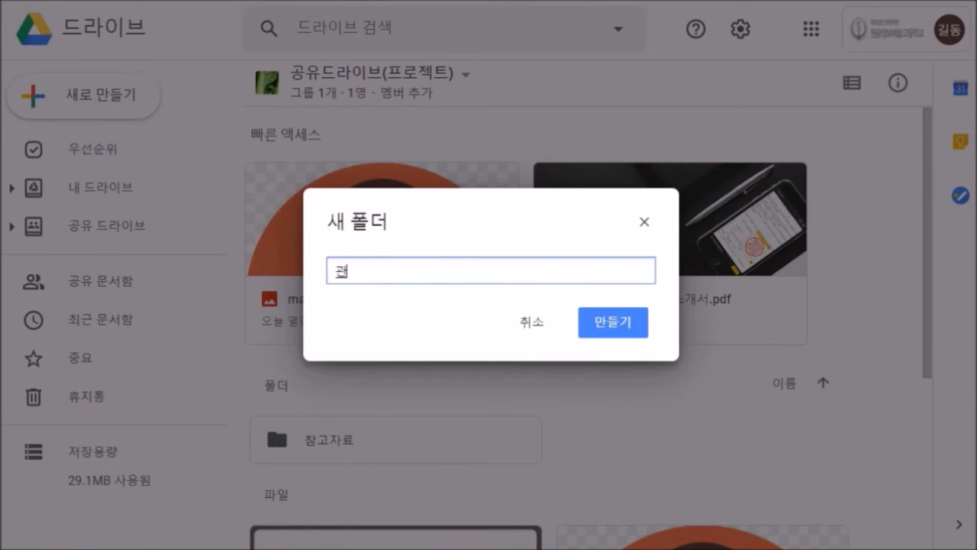
type("련자료")
key("Return")
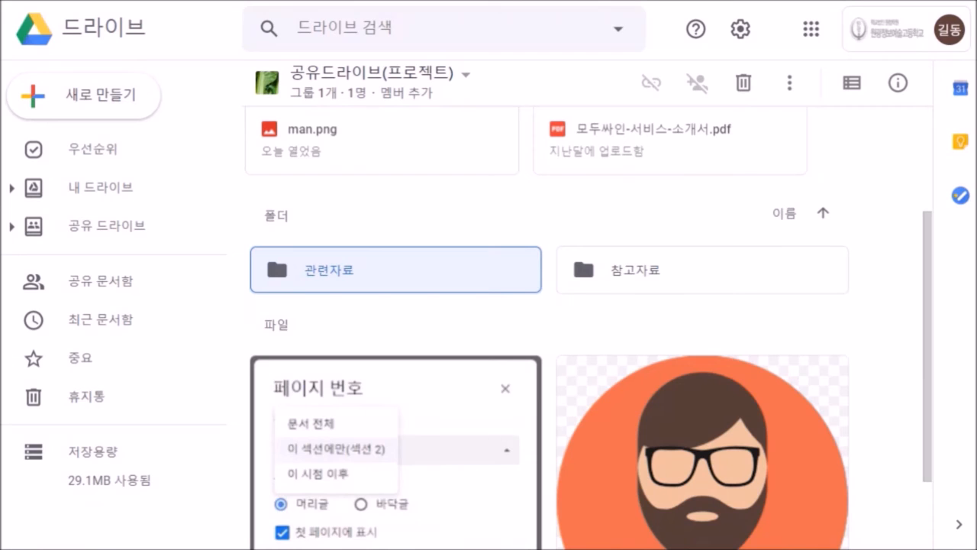
- Select the 프로젝트 산출물 folder in My Drive, then reopen the 공유드라이브(프로젝트) shared drive
left_click(99, 187)
left_click(367, 440)
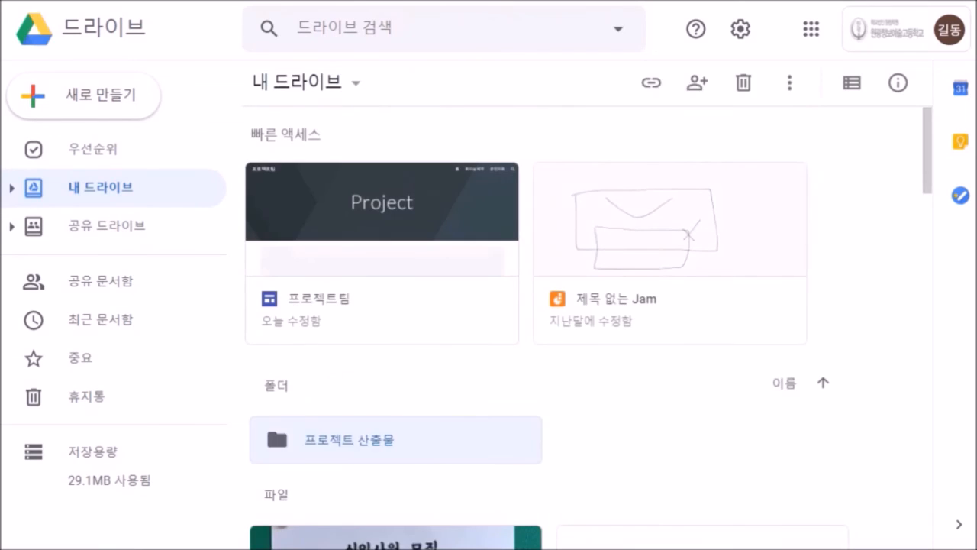
left_click(107, 226)
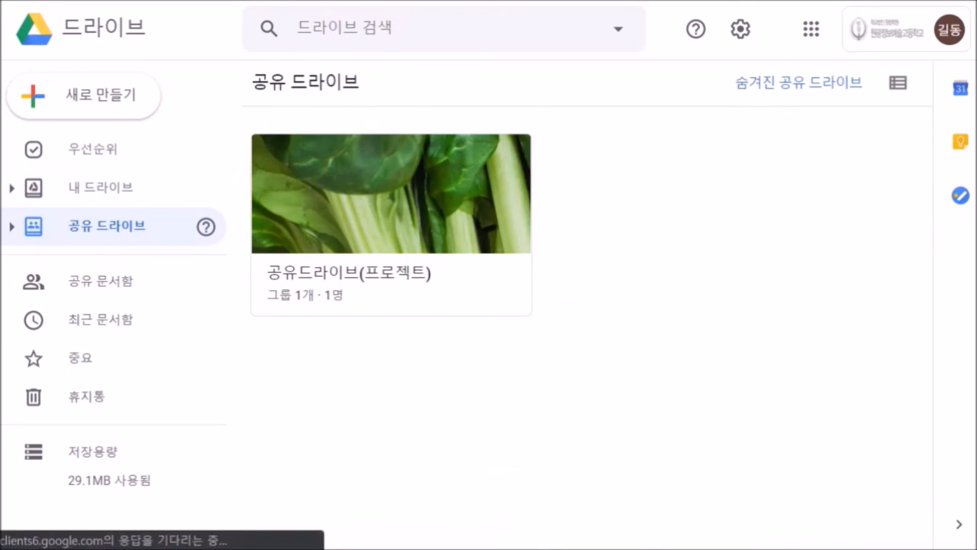
double_click(375, 245)
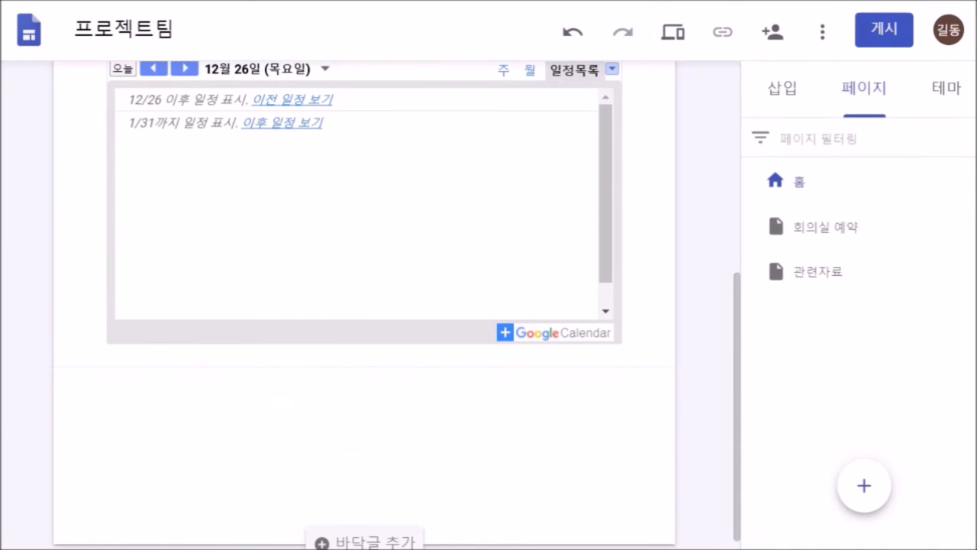
- Browse Drive from the Insert panel and open the 프로젝트 산출물 folder
left_click(783, 88)
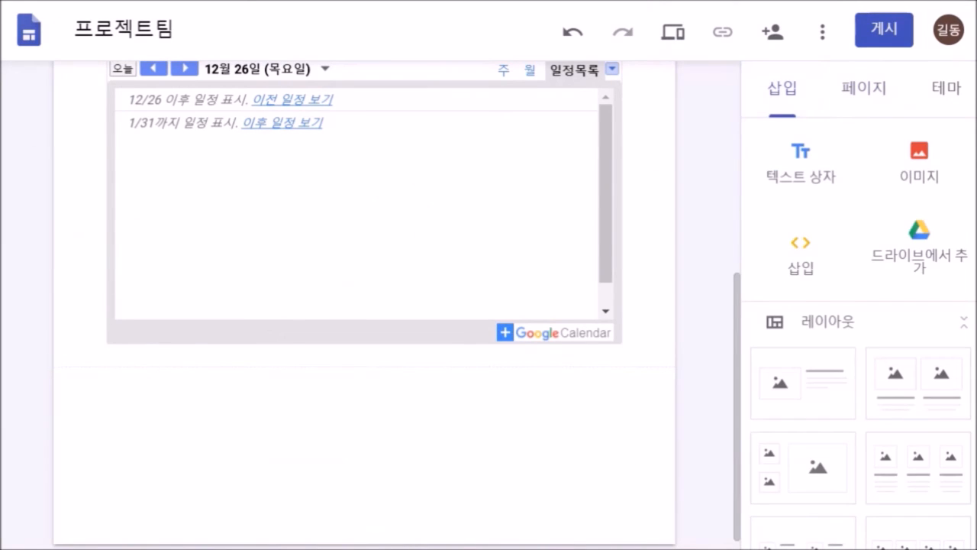
left_click(919, 242)
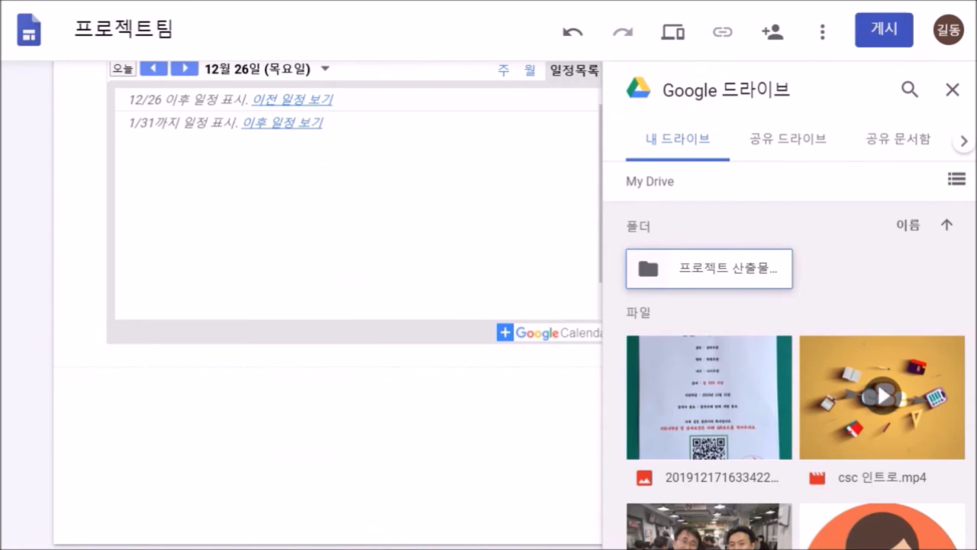
double_click(710, 269)
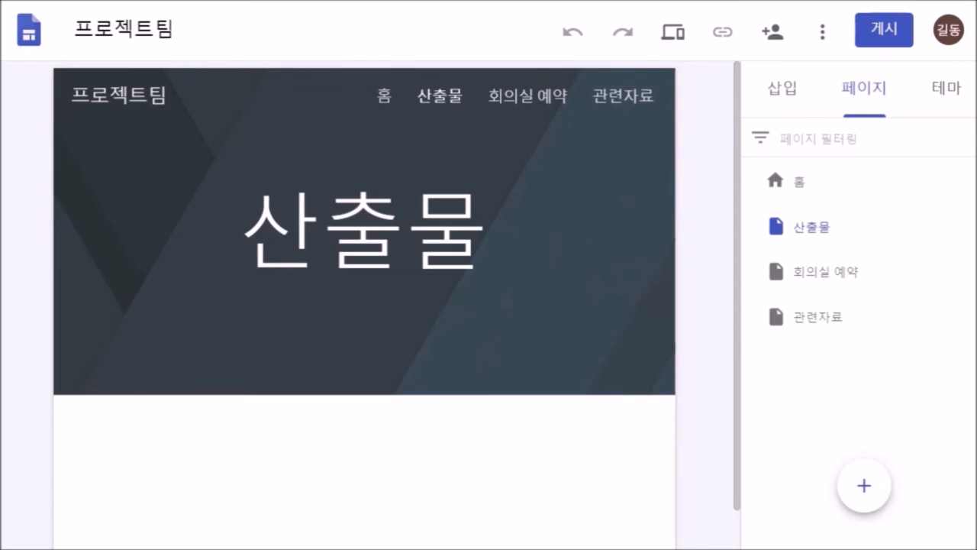
mouse_move(365, 232)
scroll(364, 306, "down", 1)
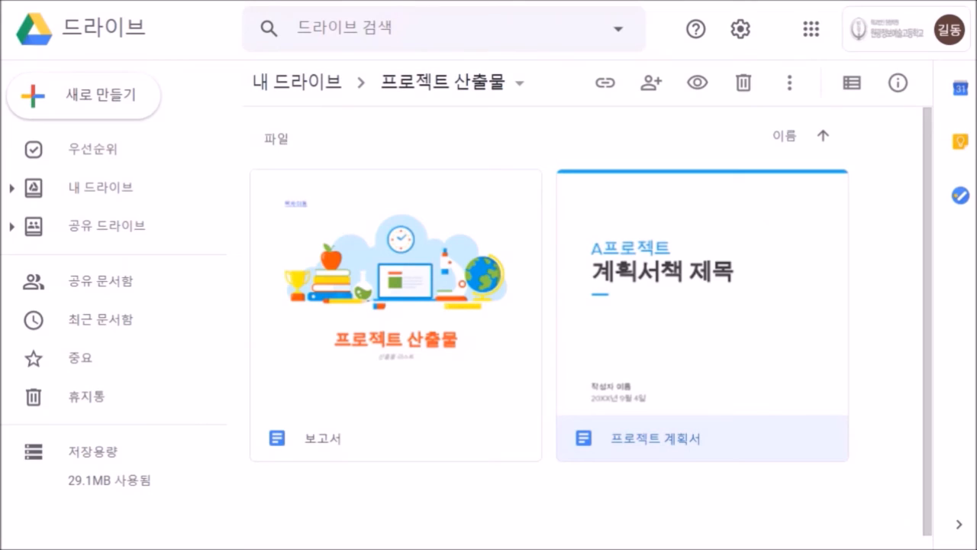
scroll(596, 328, "down", 1)
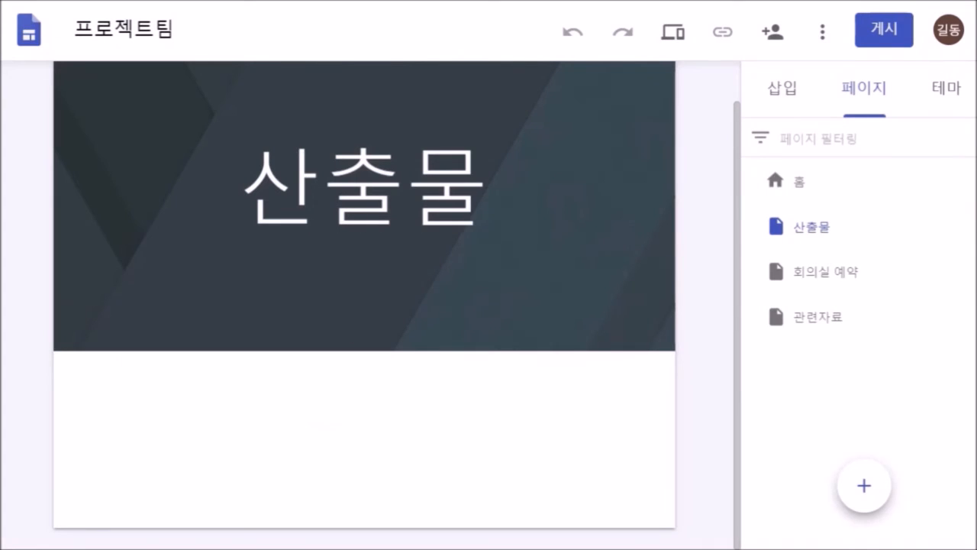
scroll(861, 335, "down", 10)
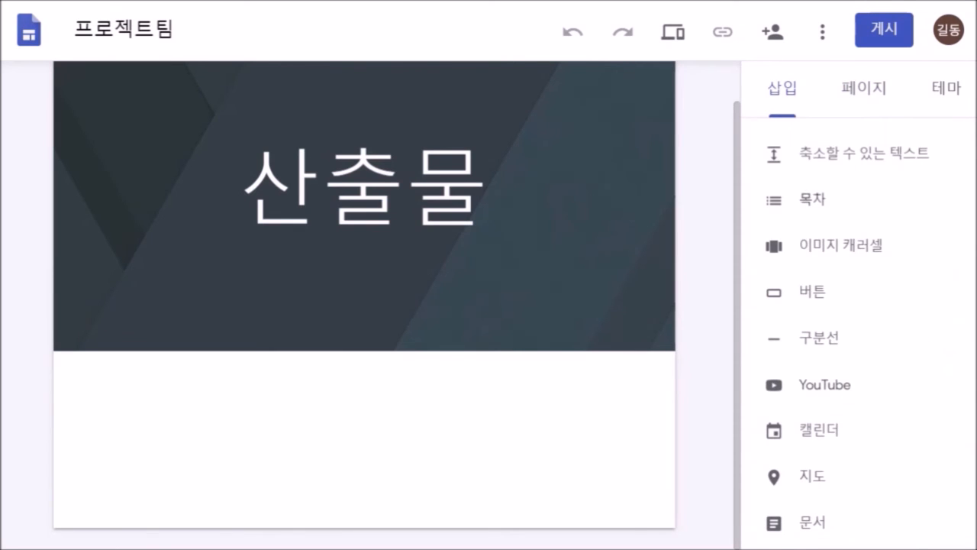
- Add a collapsible text block titled 산출물 to the page
left_click(862, 152)
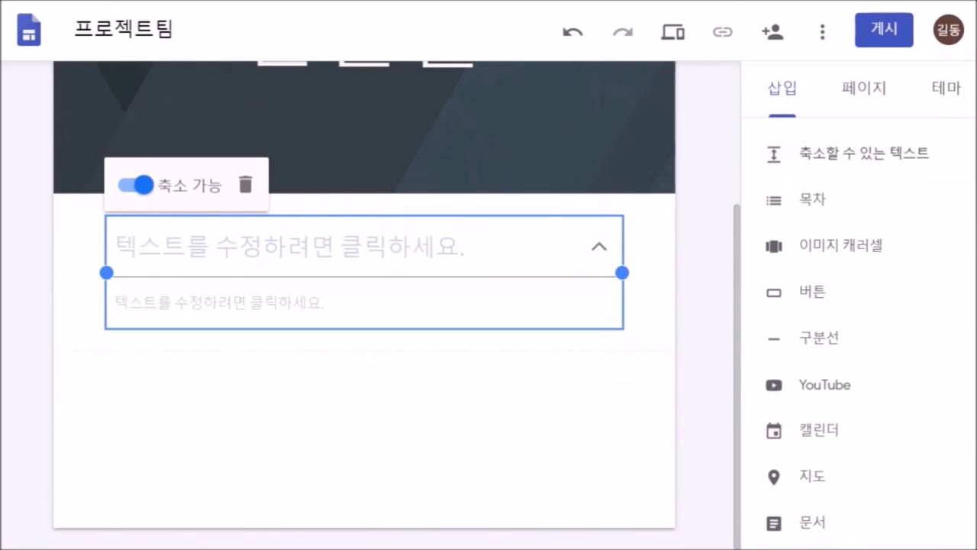
left_click(290, 246)
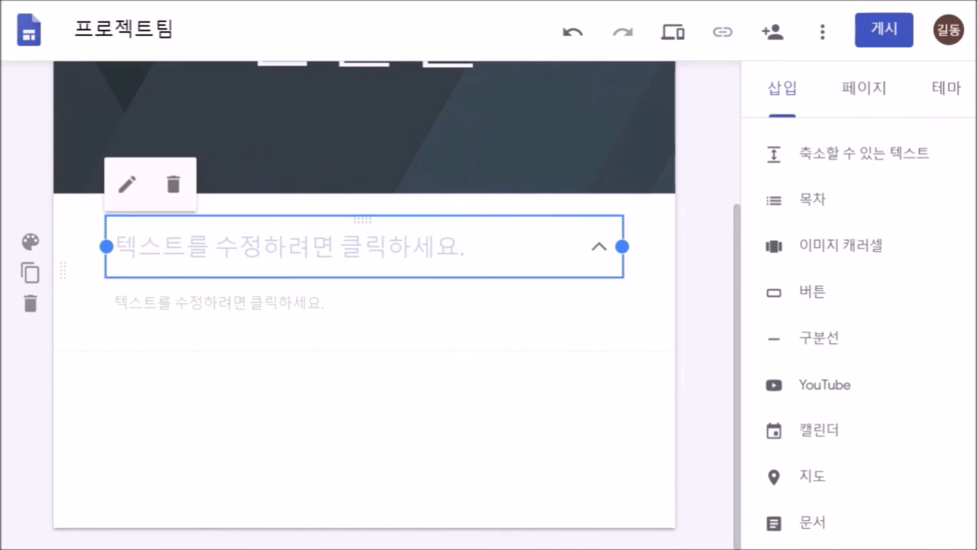
left_click(290, 246)
type("산출")
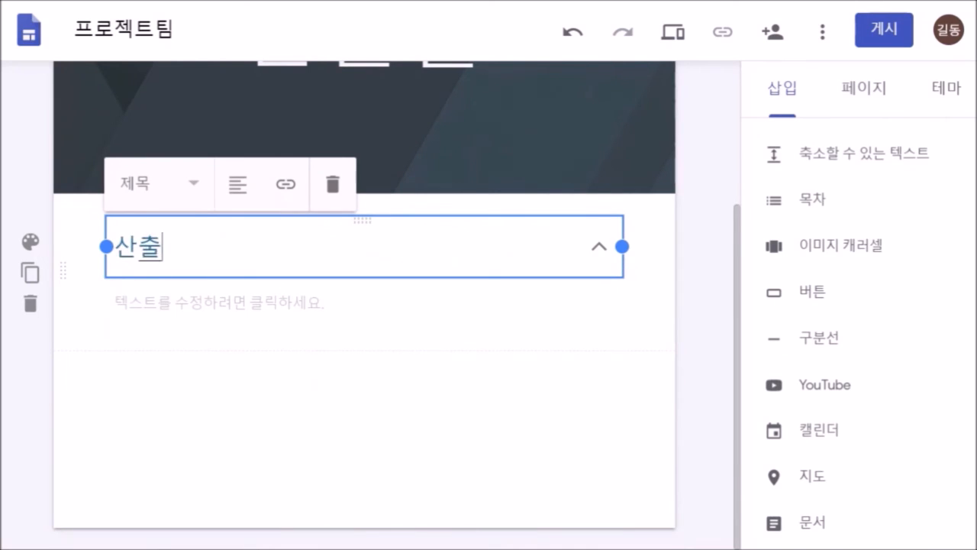
type("물")
left_click(365, 443)
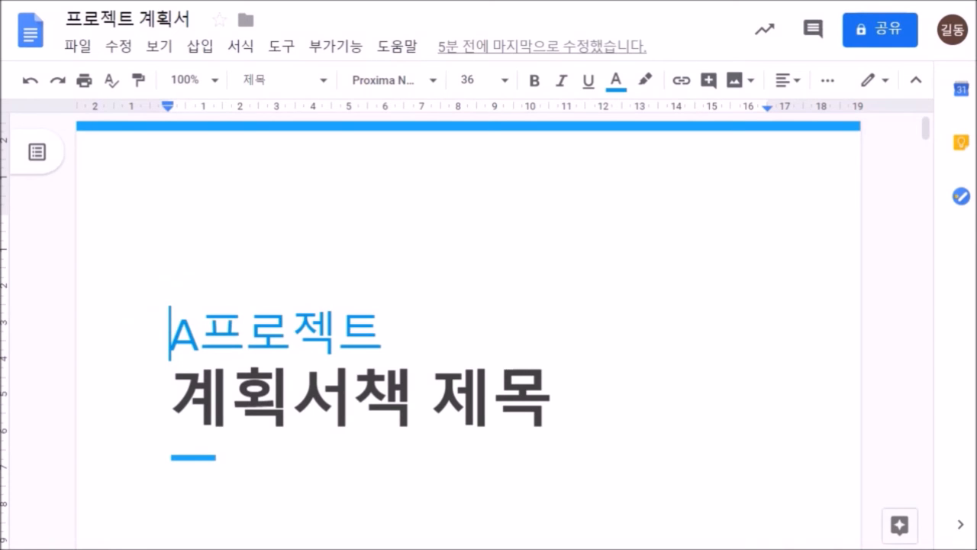
- Delete the leftover characters so the document title ends at 계획서
left_click(354, 398)
key("Delete")
key("Delete")
key("Delete")
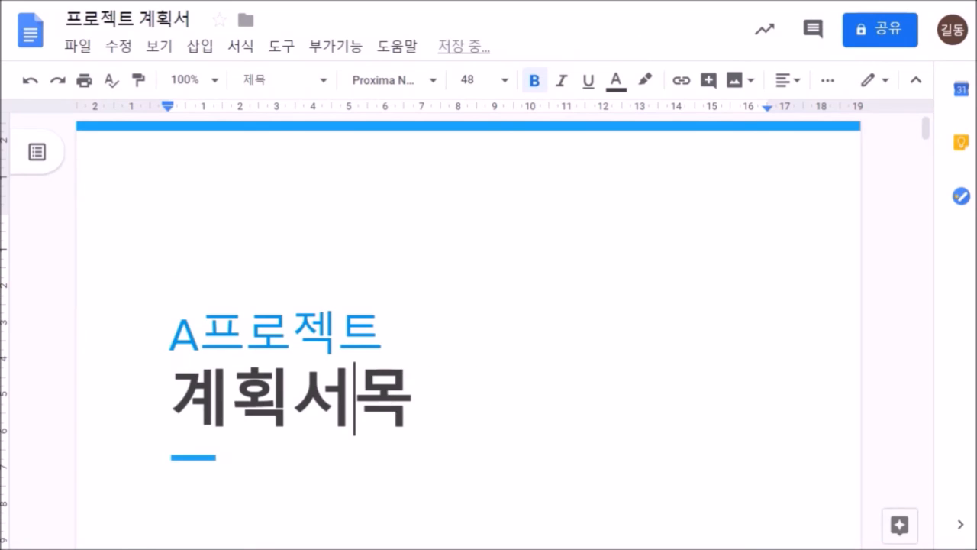
key("Delete")
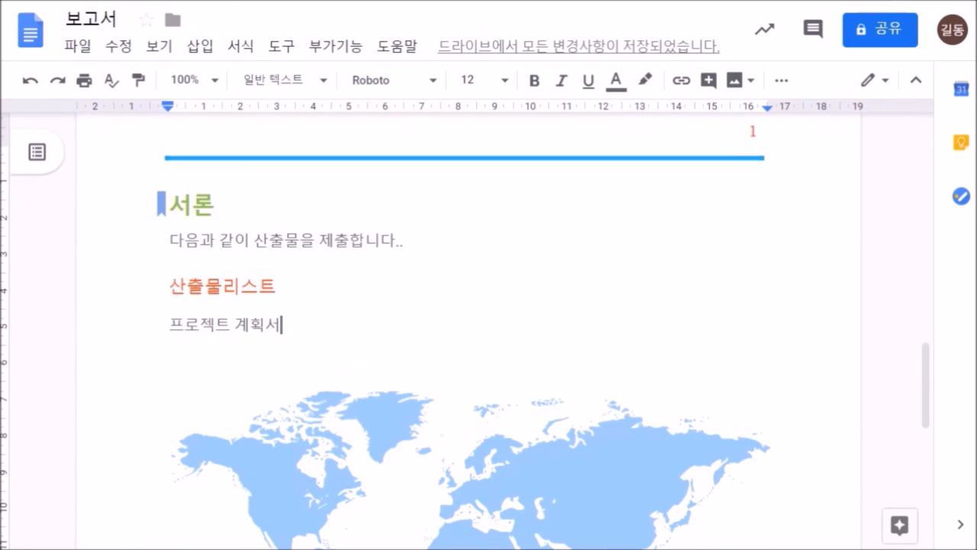
- Test the 목차이동 bookmark by jumping to the 서론 heading
scroll(469, 329, "up", 12)
scroll(468, 330, "down", 5)
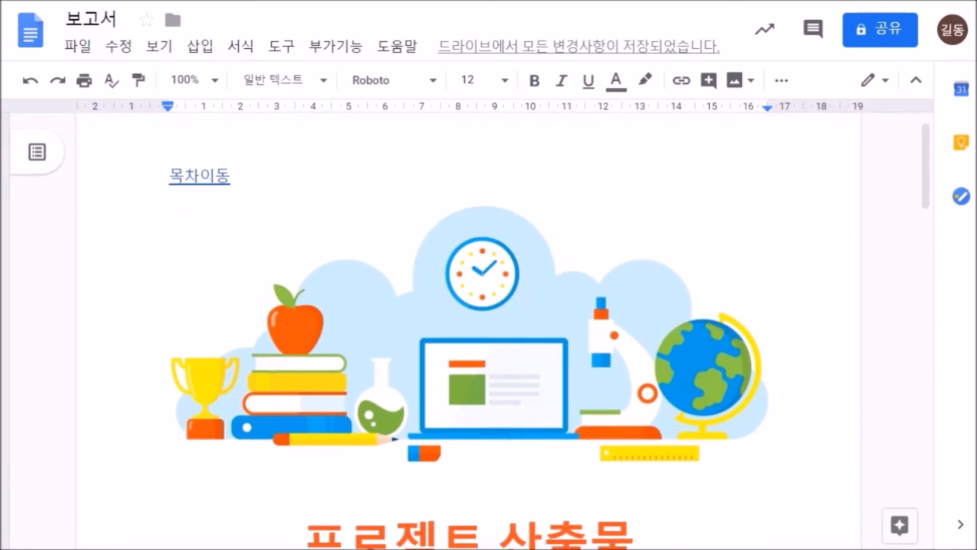
scroll(469, 330, "down", 5)
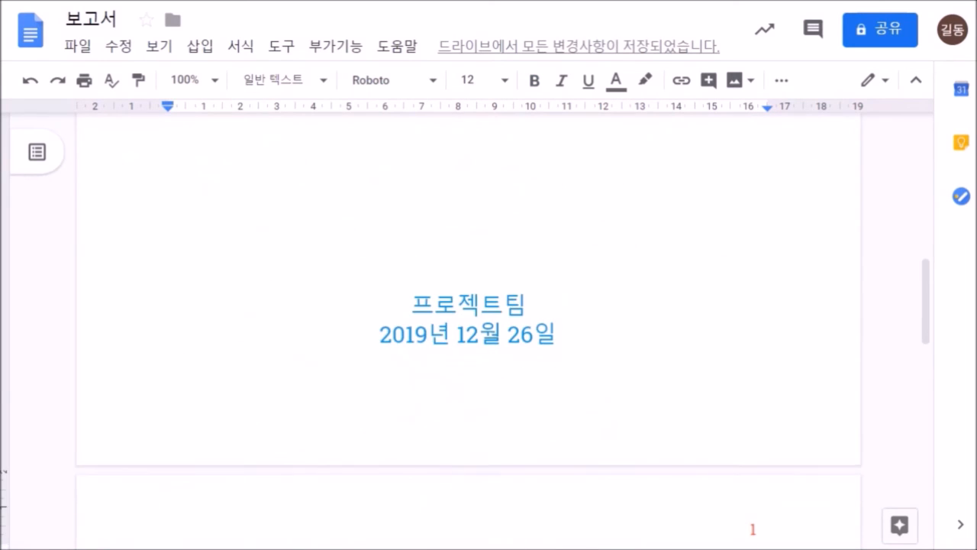
scroll(469, 330, "up", 8)
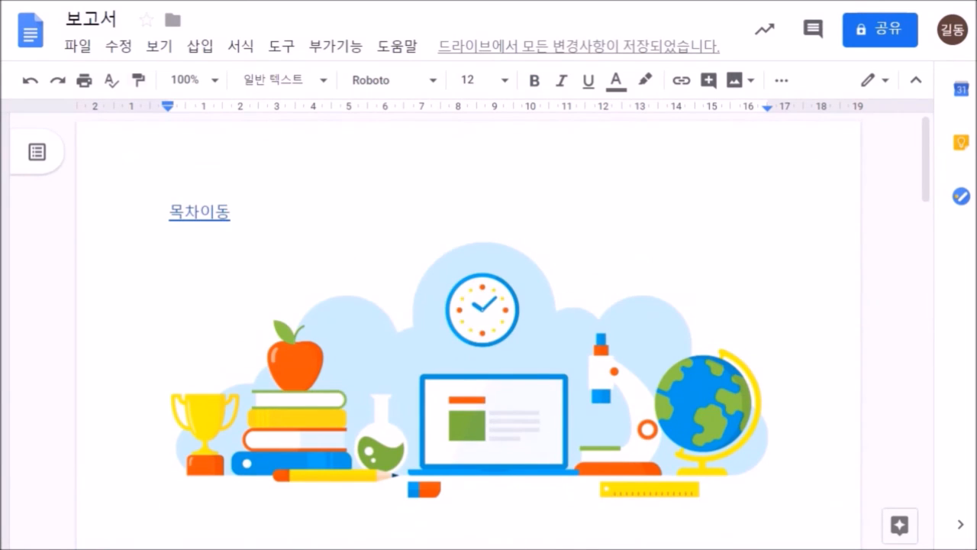
left_click(185, 212)
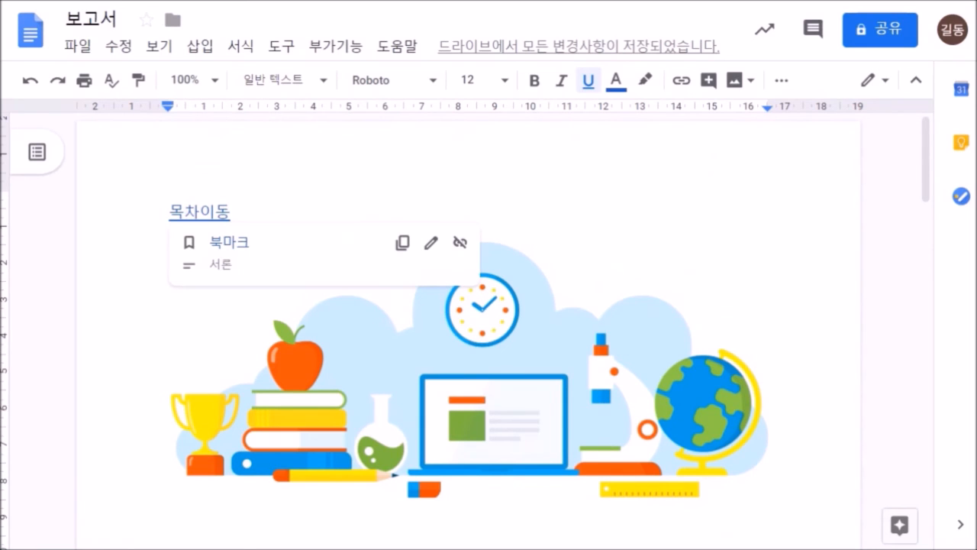
left_click(221, 264)
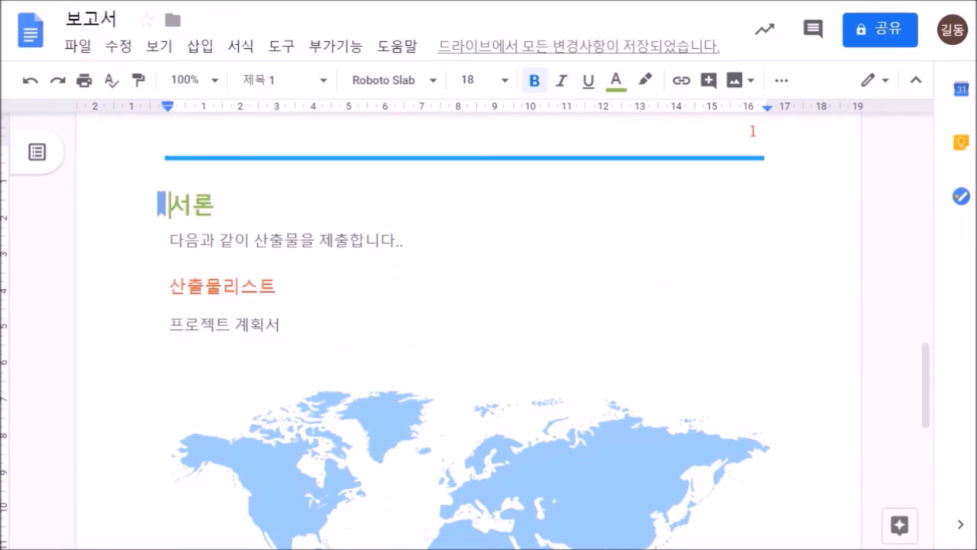
- Link the 프로젝트 계획서 line to the pasted document address
left_click(282, 324)
left_click_drag(283, 325, 170, 324)
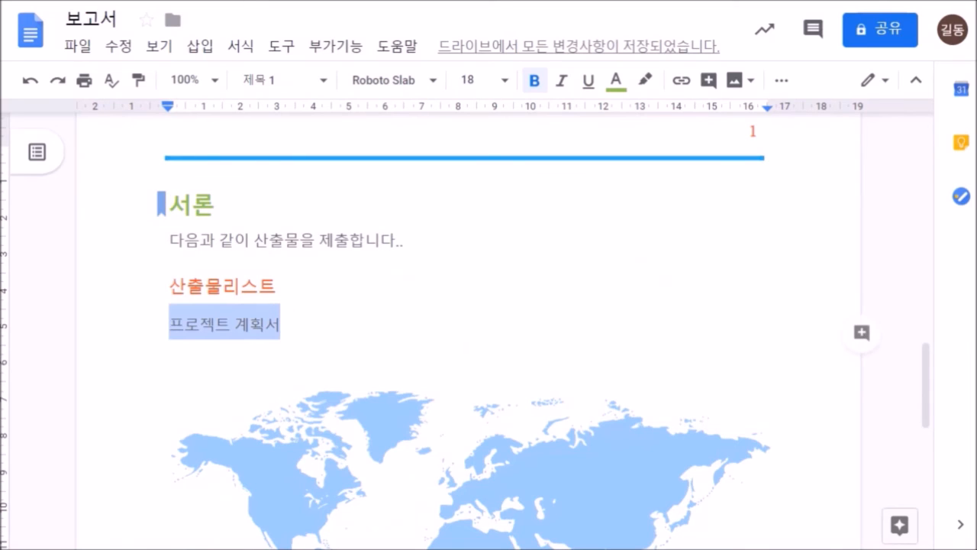
key("ctrl+k")
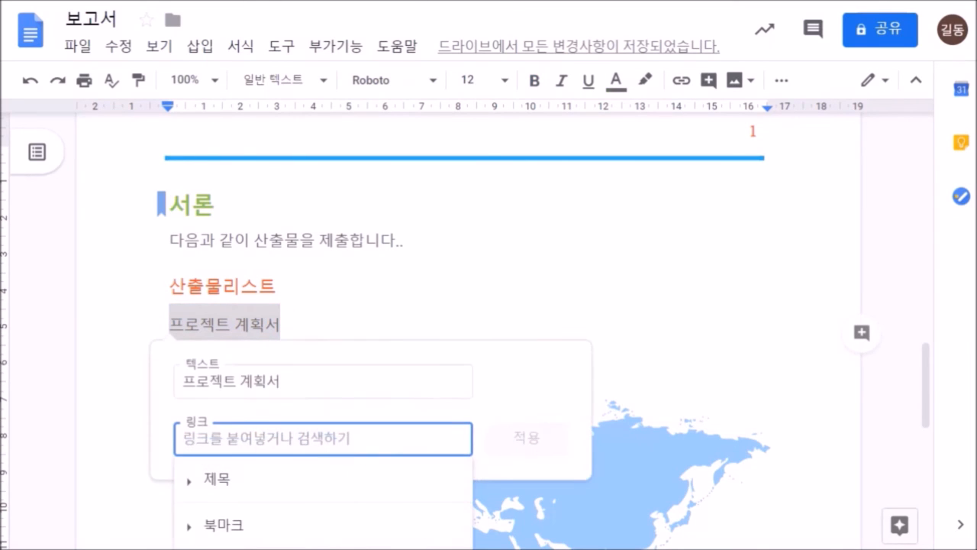
key("ctrl+v")
key("Return")
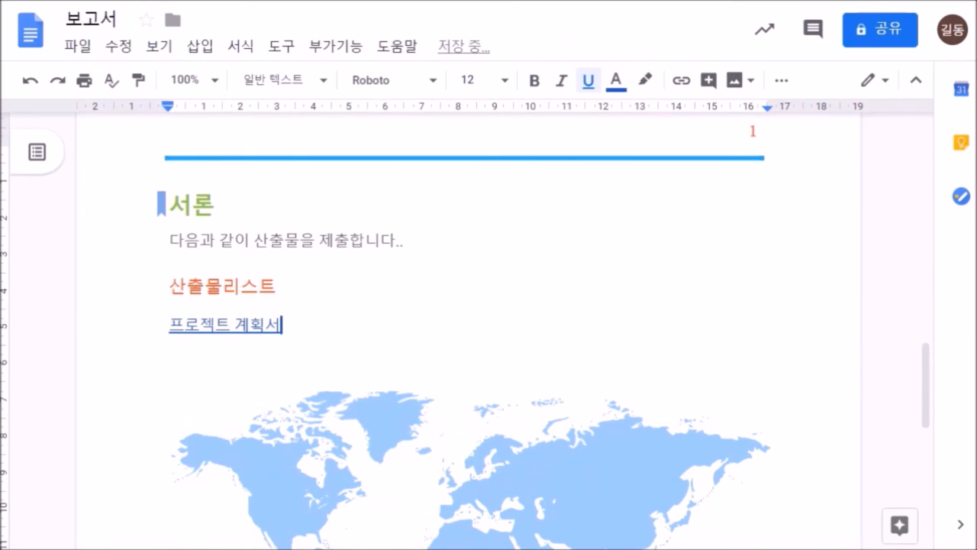
key("ctrl+Home")
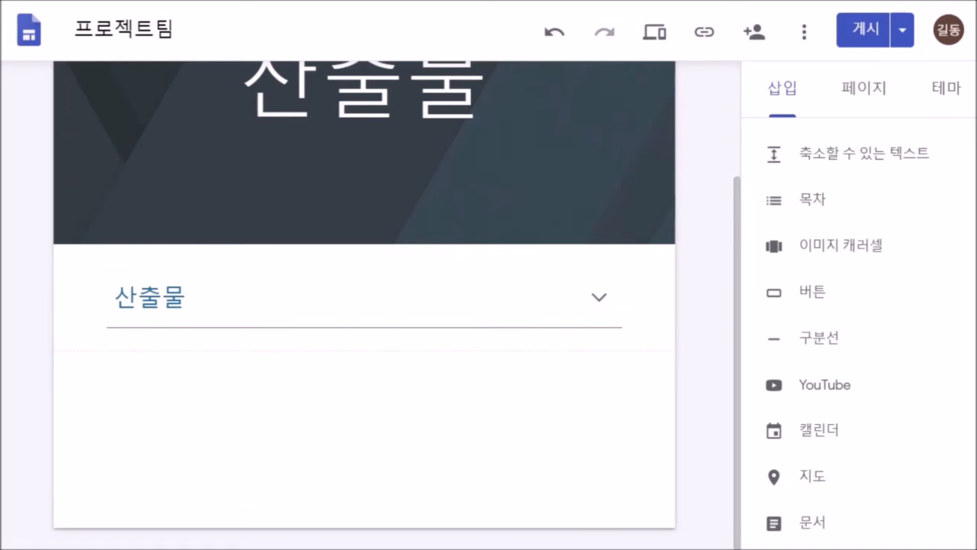
- Check the site's web address in Publish settings, then view the live published site
left_click(903, 29)
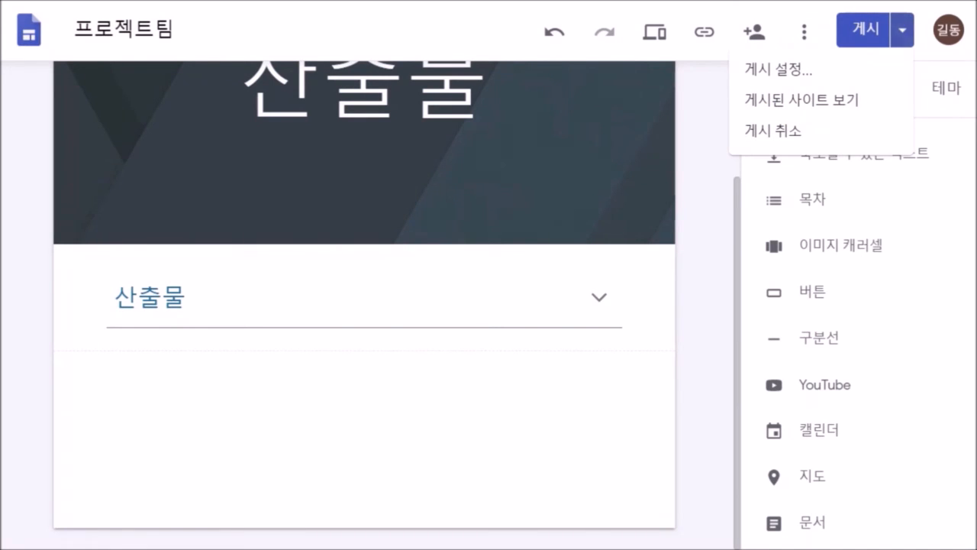
left_click(777, 69)
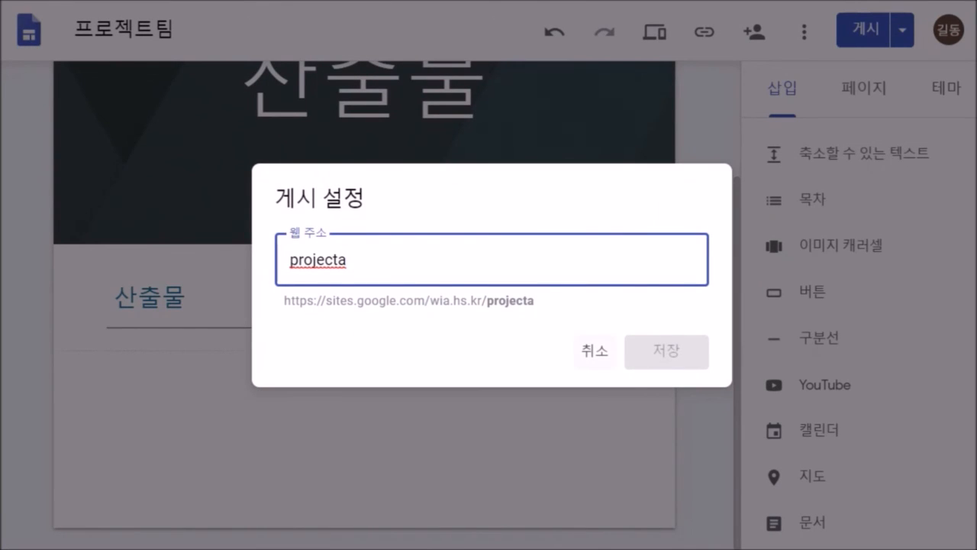
left_click(595, 351)
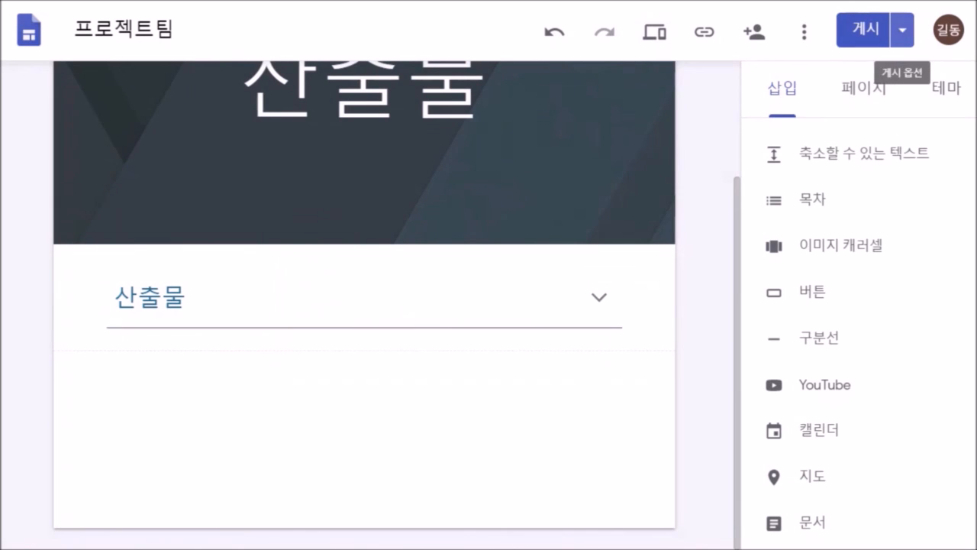
left_click(902, 30)
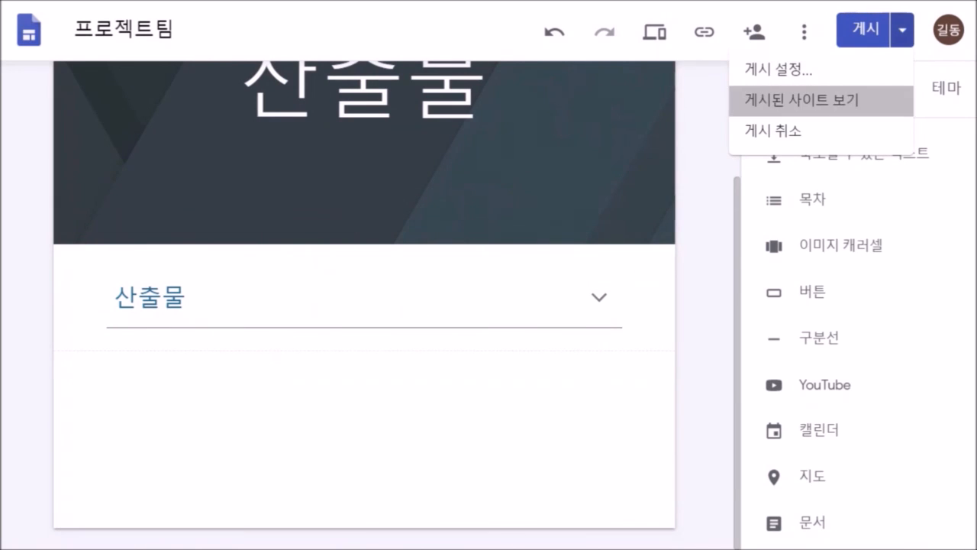
left_click(802, 100)
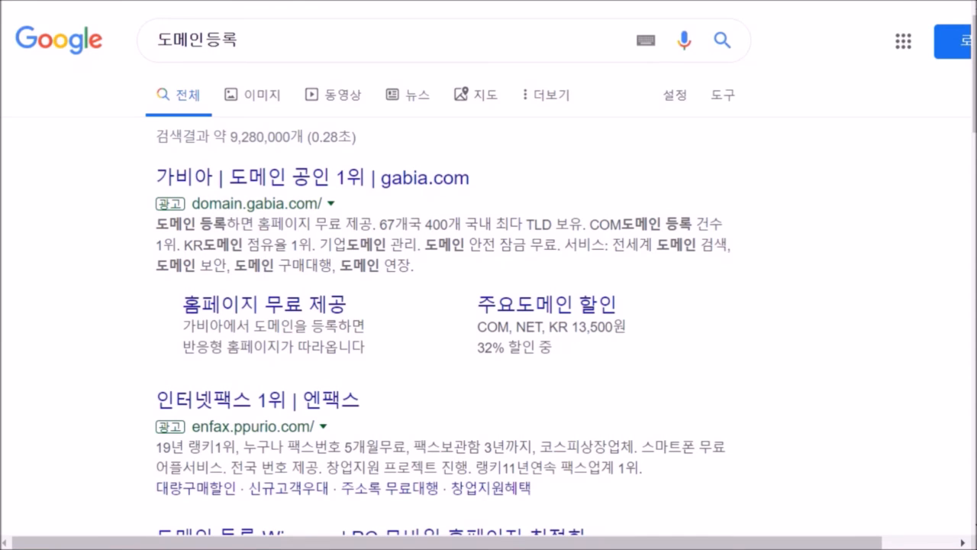
- Scan the 도메인등록 results and open the gabia.com domain registration ad
scroll(489, 305, "down", 5)
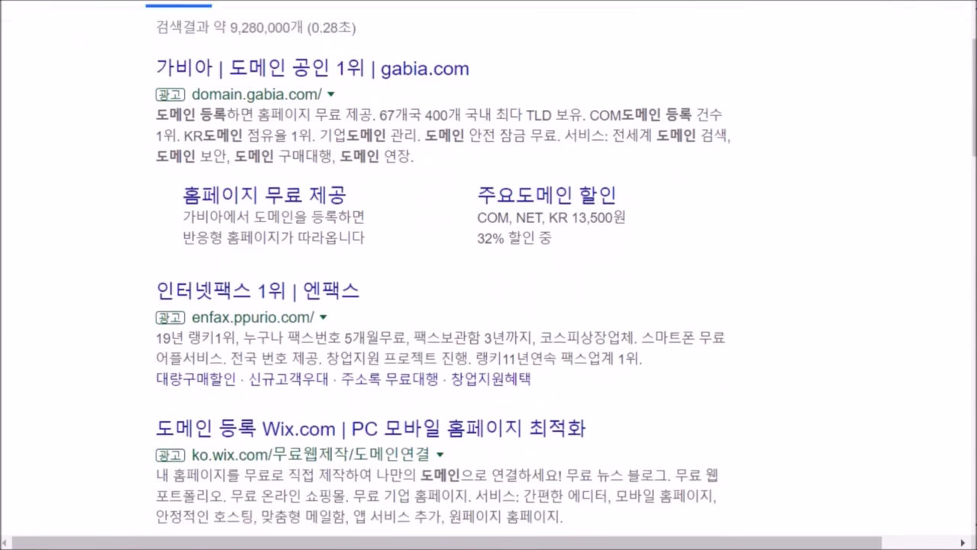
scroll(489, 306, "down", 5)
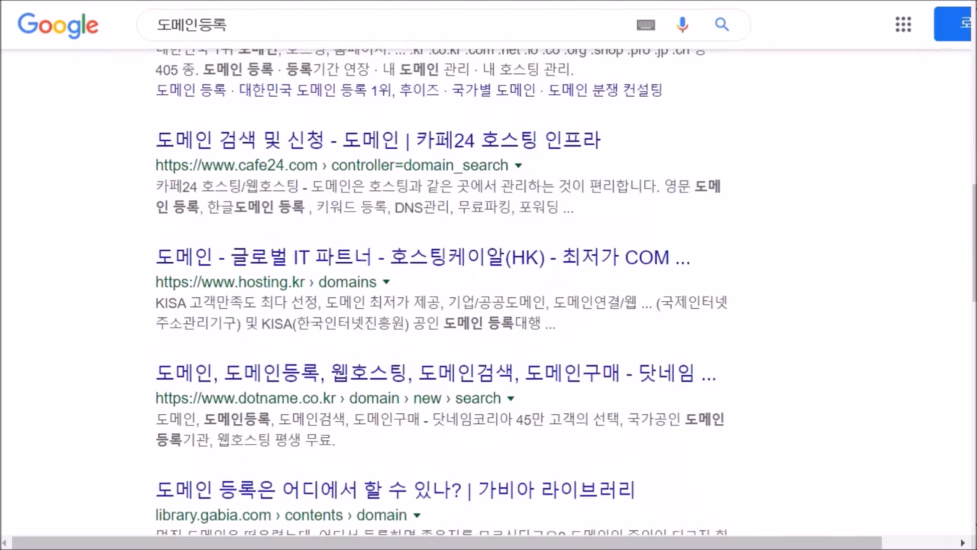
scroll(489, 305, "up", 10)
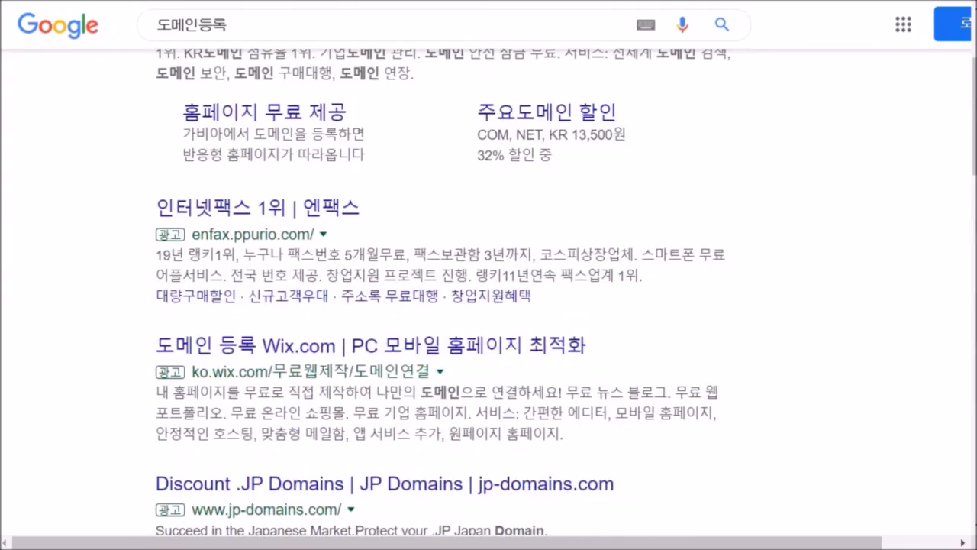
scroll(489, 306, "up", 2)
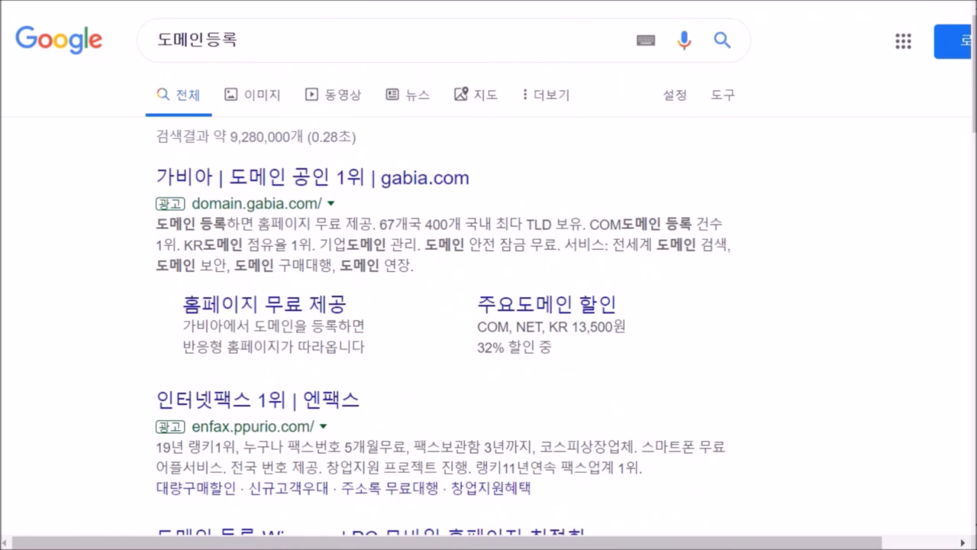
left_click(313, 178)
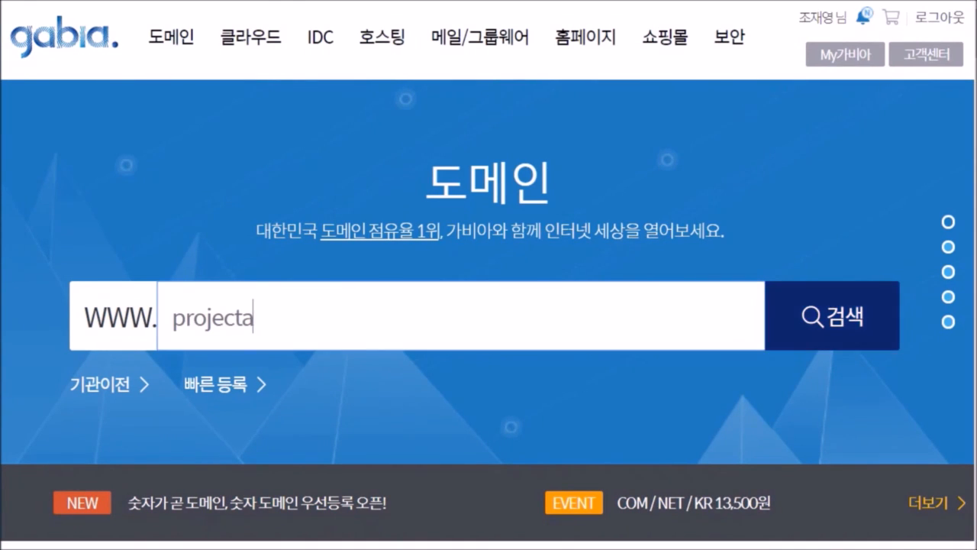
- Search Gabia for available projecta domains and choose projecta.shop, selecting its domain name
left_click(832, 316)
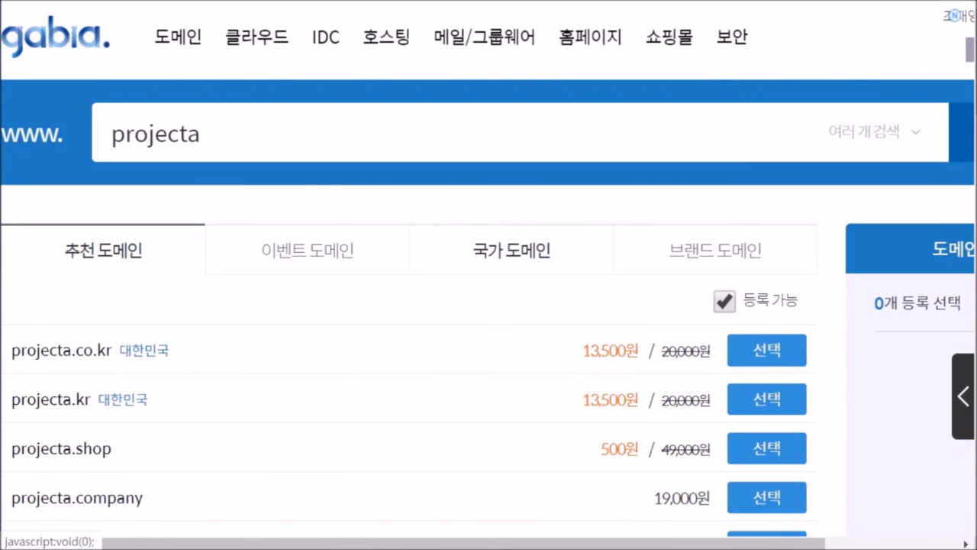
scroll(412, 305, "down", 1)
left_click(767, 351)
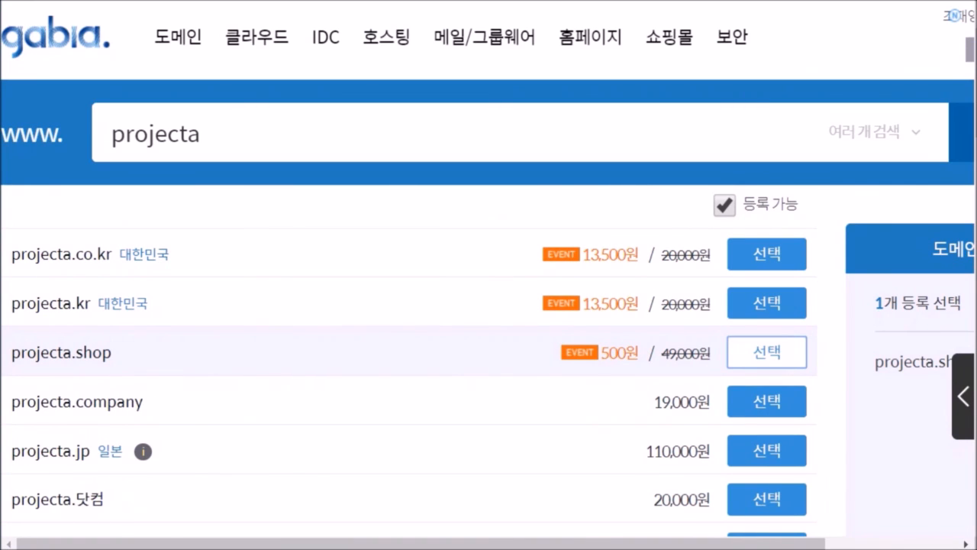
left_click_drag(111, 352, 11, 351)
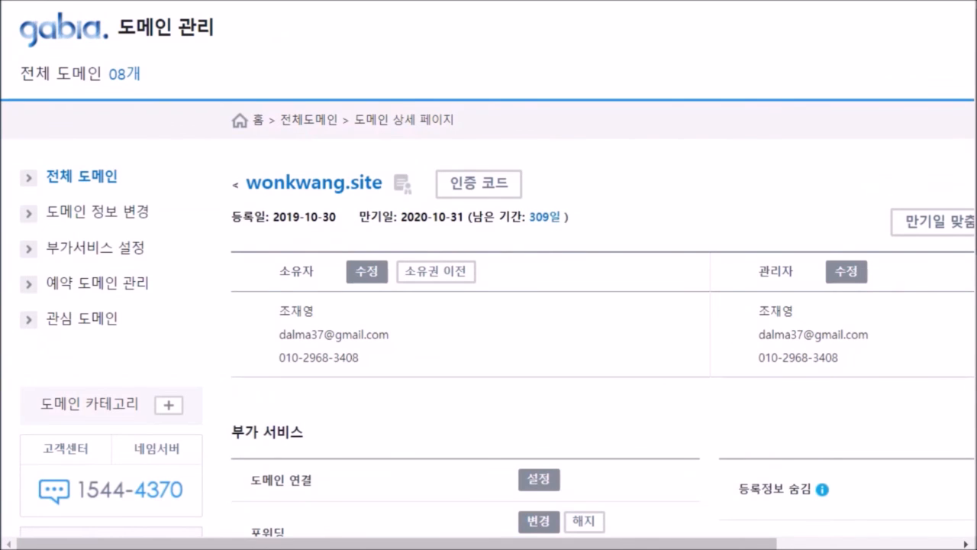
- Select wonkwang.site's current forwarding address, sites.google.com/wia.hs.kr/entrance
scroll(489, 306, "down", 4)
scroll(488, 306, "down", 3)
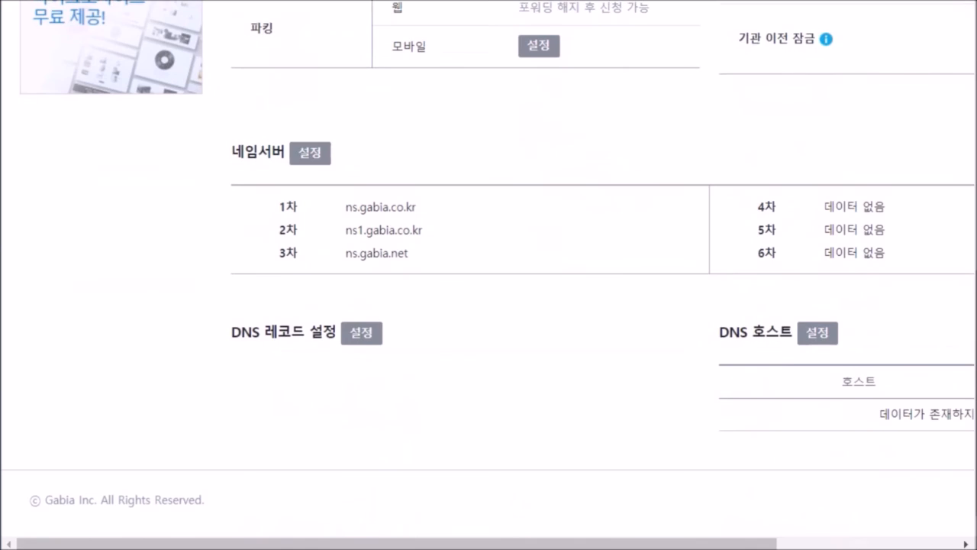
scroll(489, 306, "up", 2)
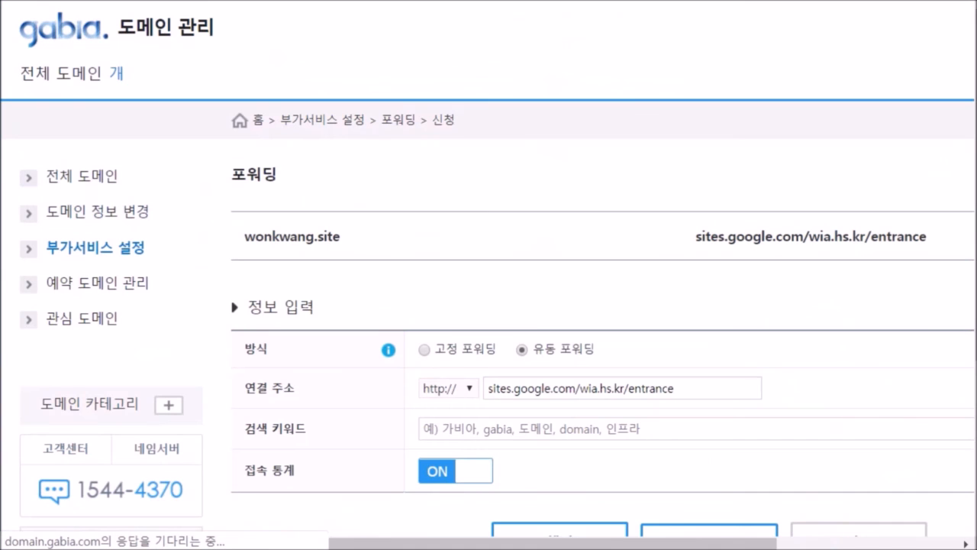
triple_click(811, 236)
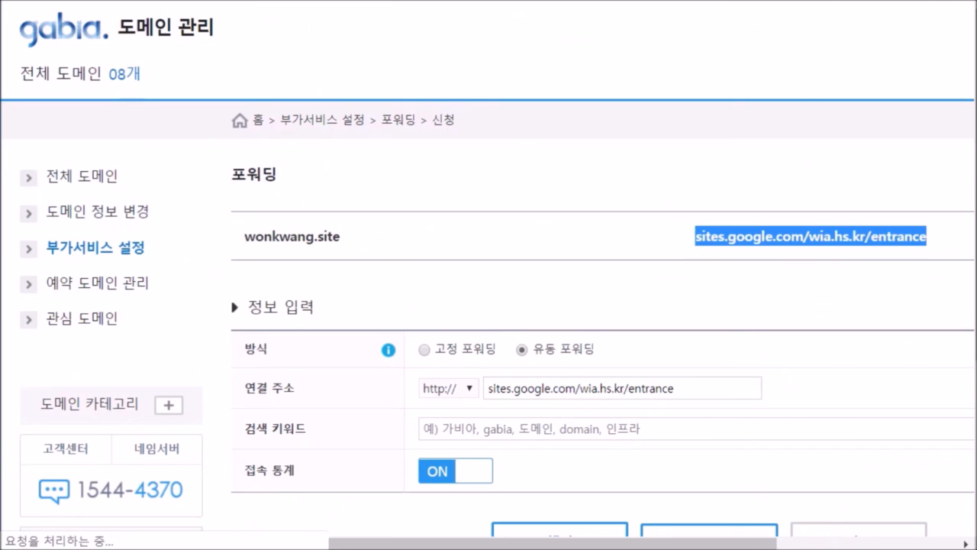